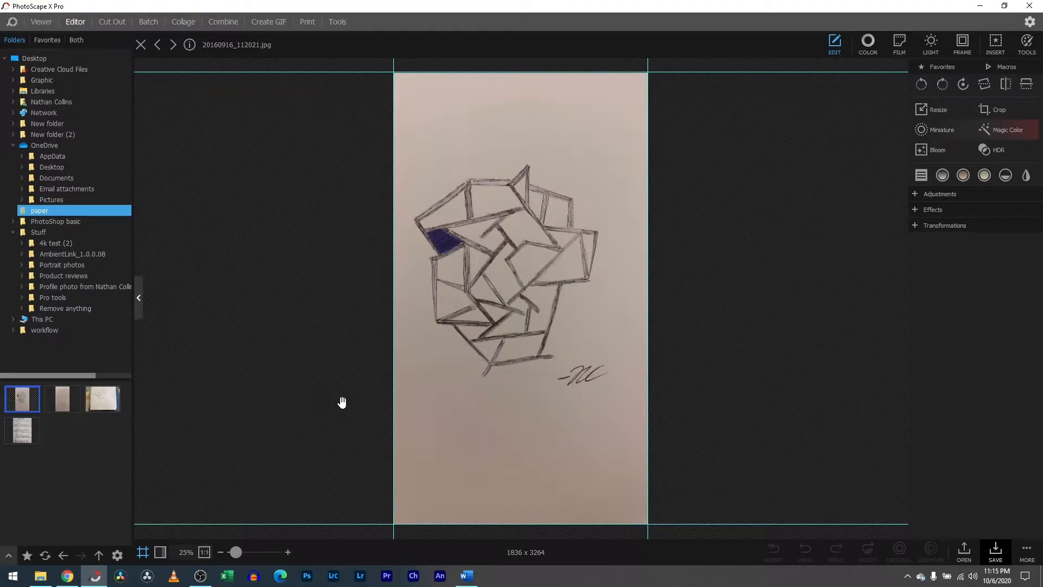
# Look through the four photos in the paper folder, finishing on the geometric sketch 20160916_112021.jpg
pyautogui.click(69, 403)
pyautogui.click(22, 430)
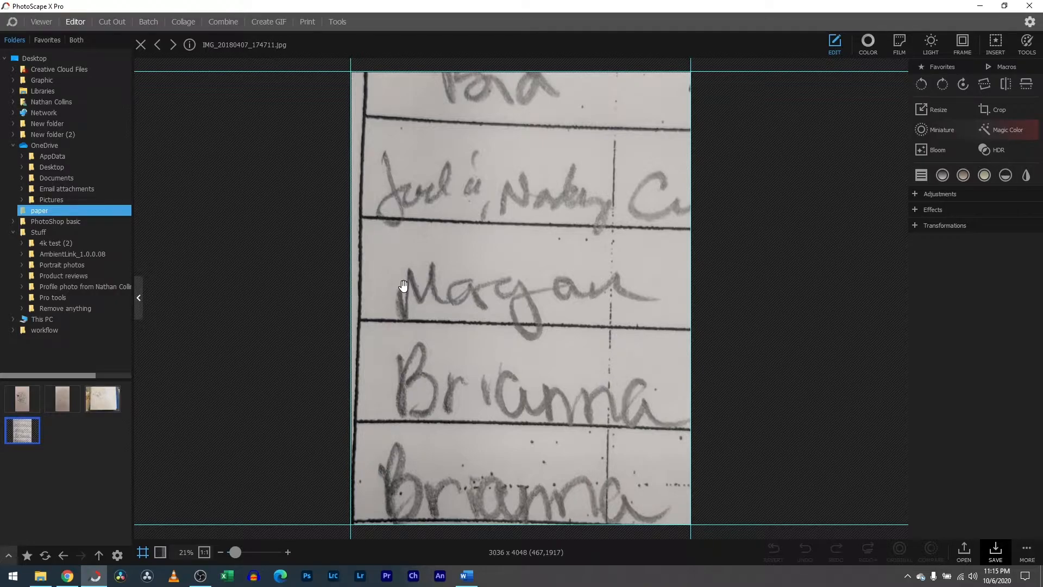
pyautogui.click(93, 398)
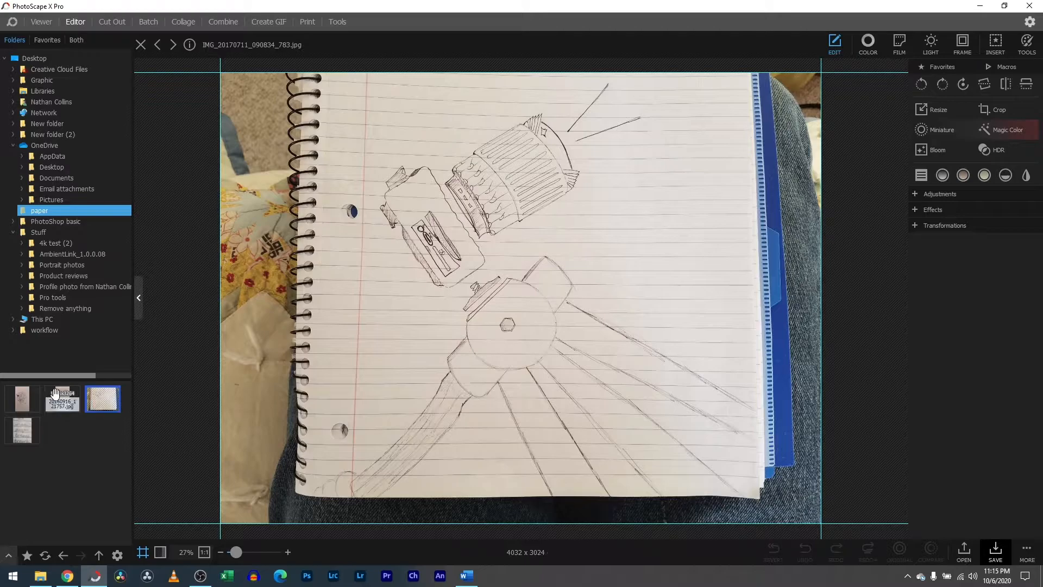
pyautogui.click(22, 429)
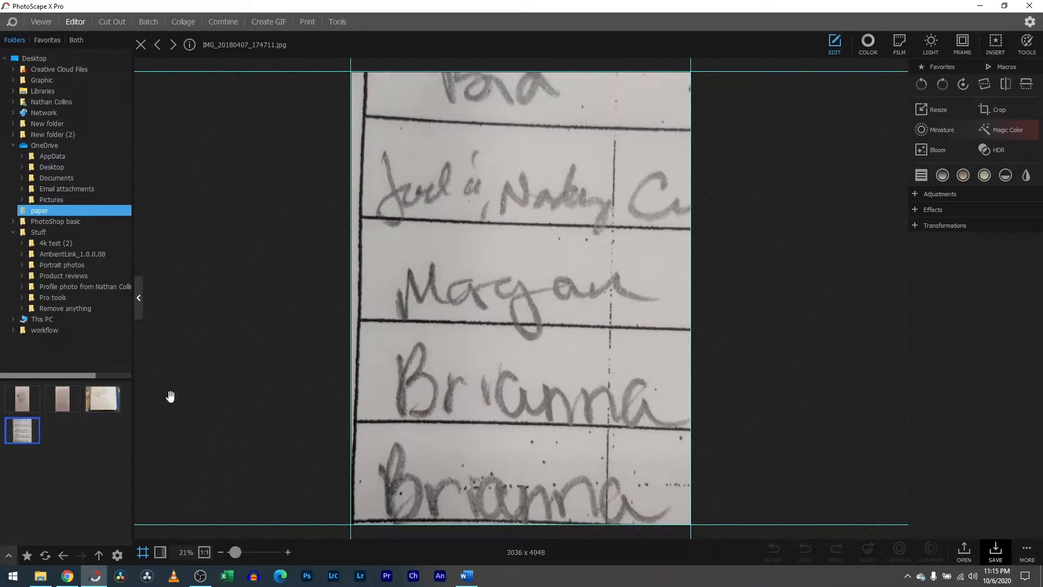
pyautogui.click(62, 394)
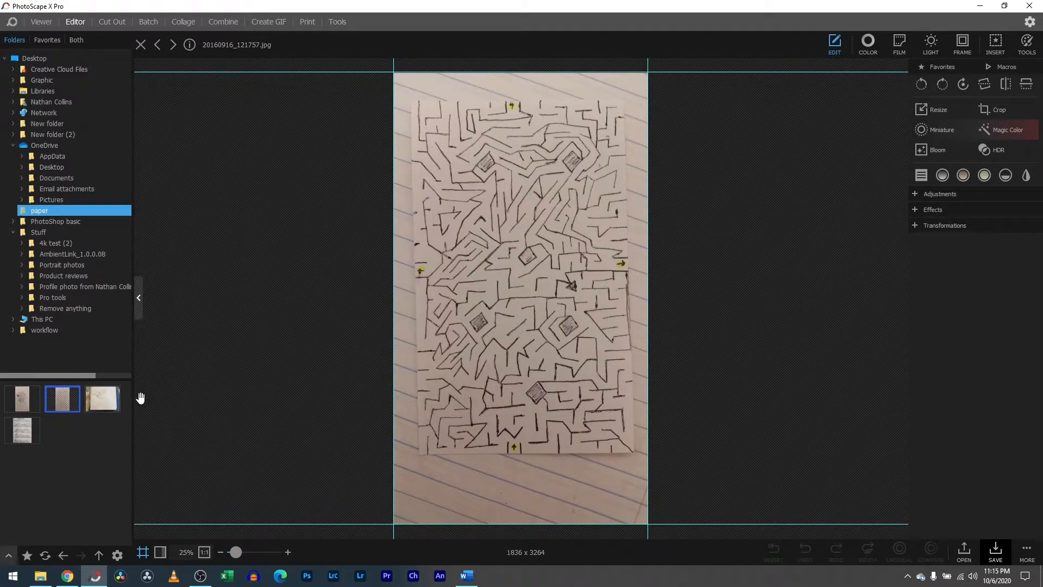
pyautogui.click(23, 402)
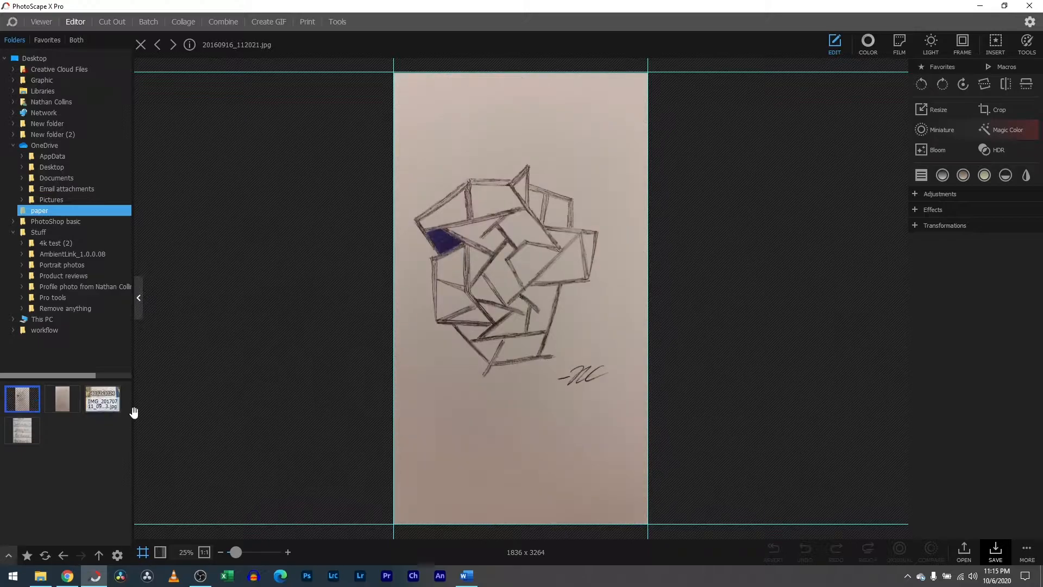
pyautogui.moveTo(237, 552); pyautogui.dragTo(237, 549)
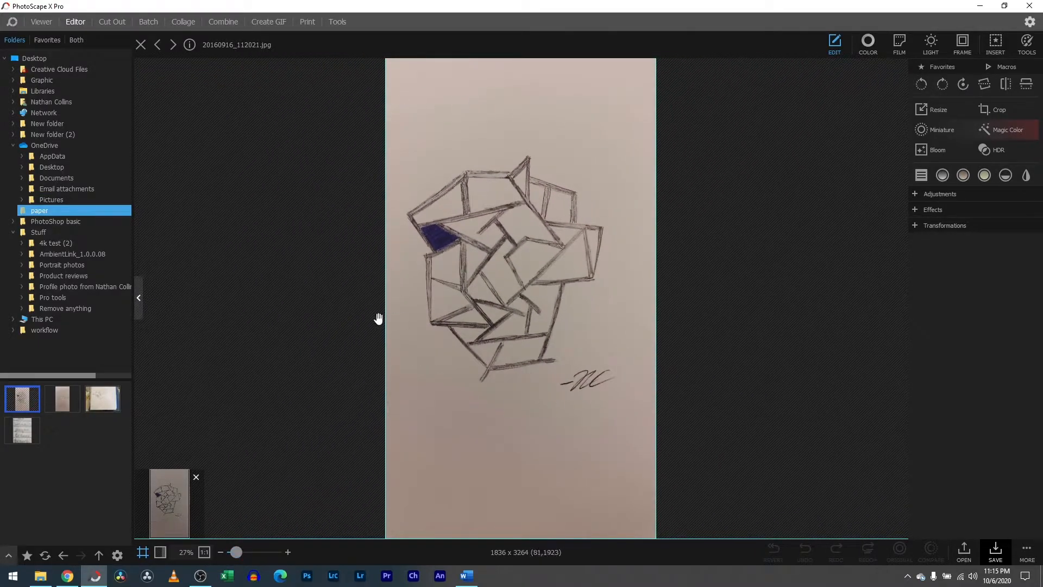
pyautogui.click(95, 400)
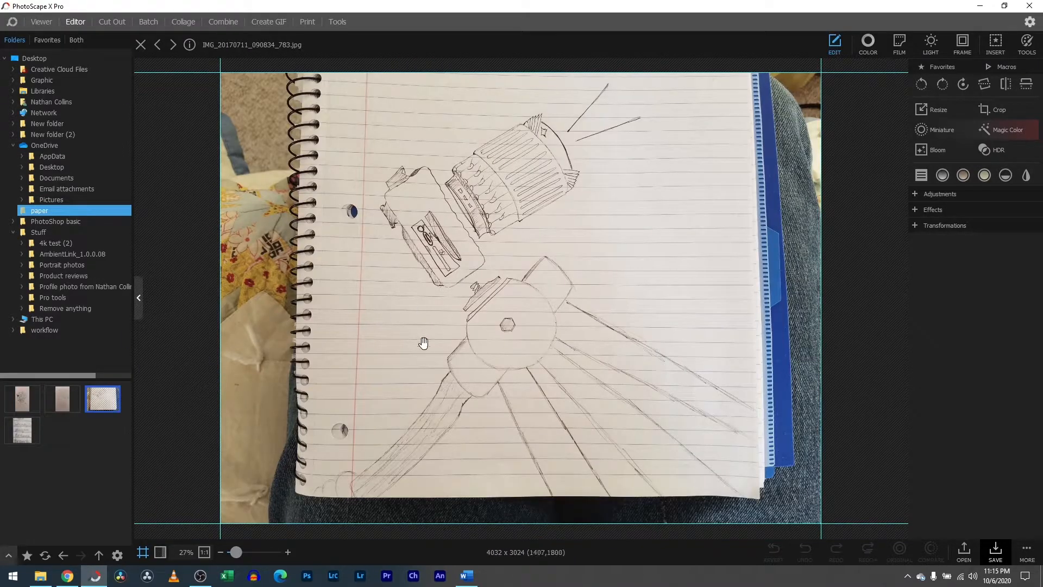
pyautogui.click(16, 394)
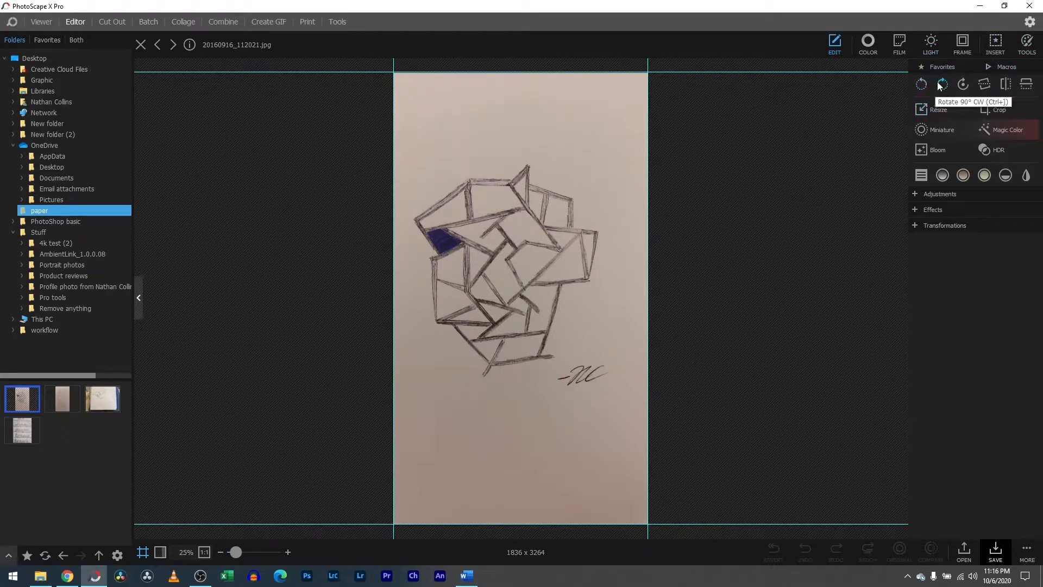
# Try darkening the sketch with color adjustments of Blacks -100 and Brightness -85, and discard them
pyautogui.click(868, 43)
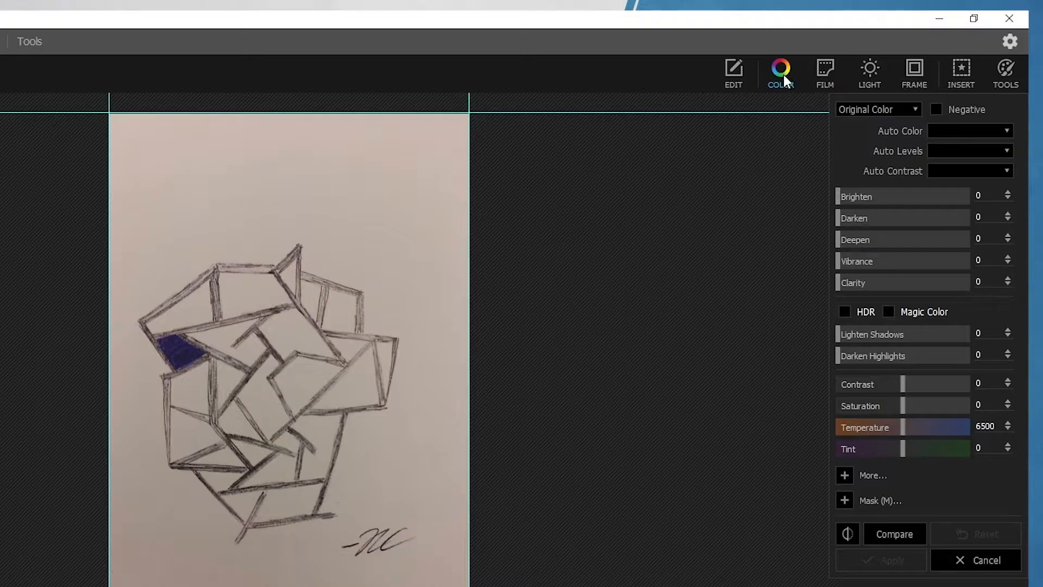
pyautogui.moveTo(839, 219)
pyautogui.mouseDown()
pyautogui.moveTo(943, 222)
pyautogui.moveTo(822, 211)
pyautogui.mouseUp()
pyautogui.click(844, 500)
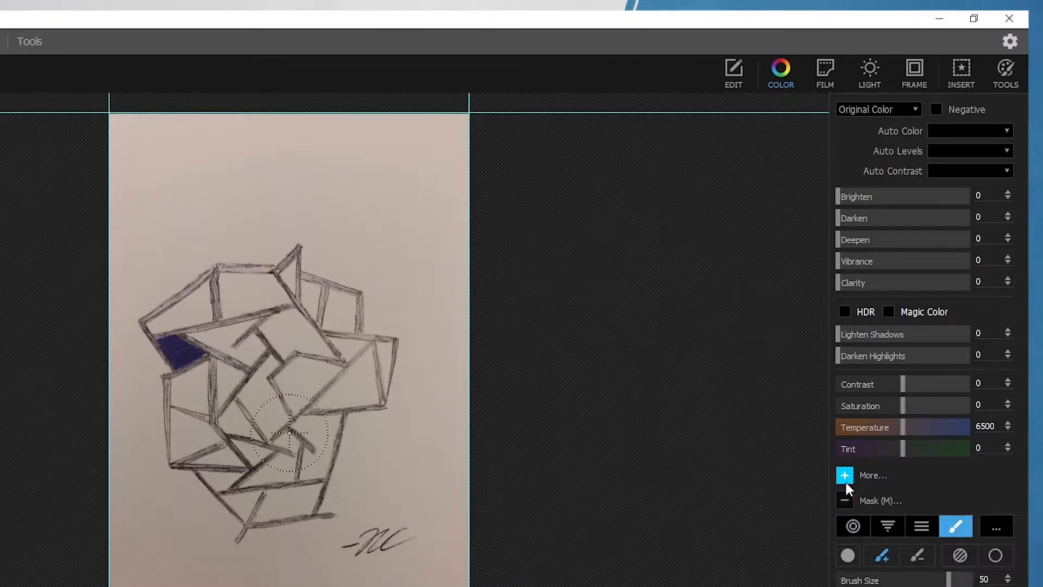
pyautogui.click(845, 475)
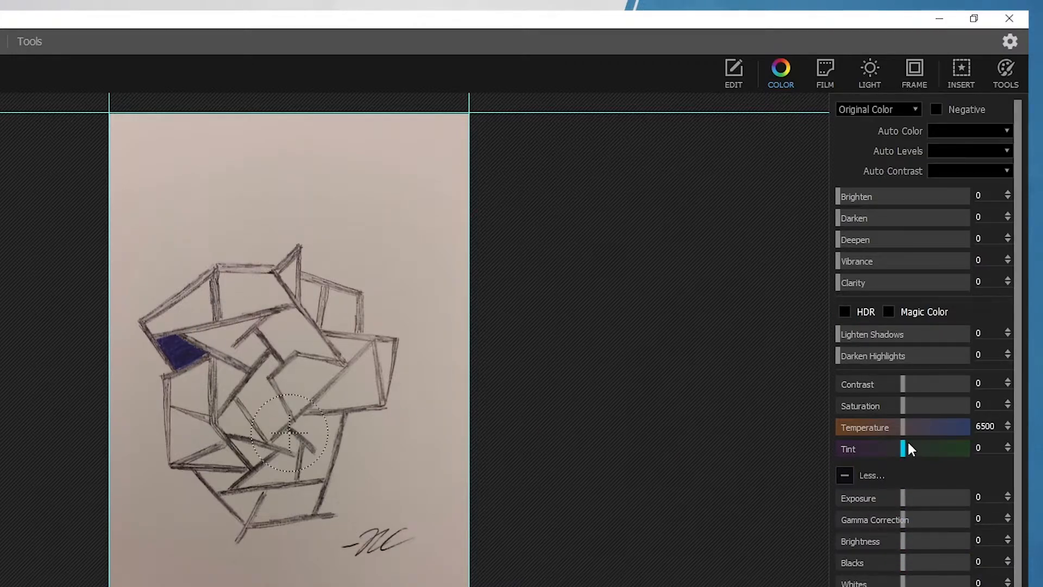
pyautogui.scroll(-3, 907, 449)
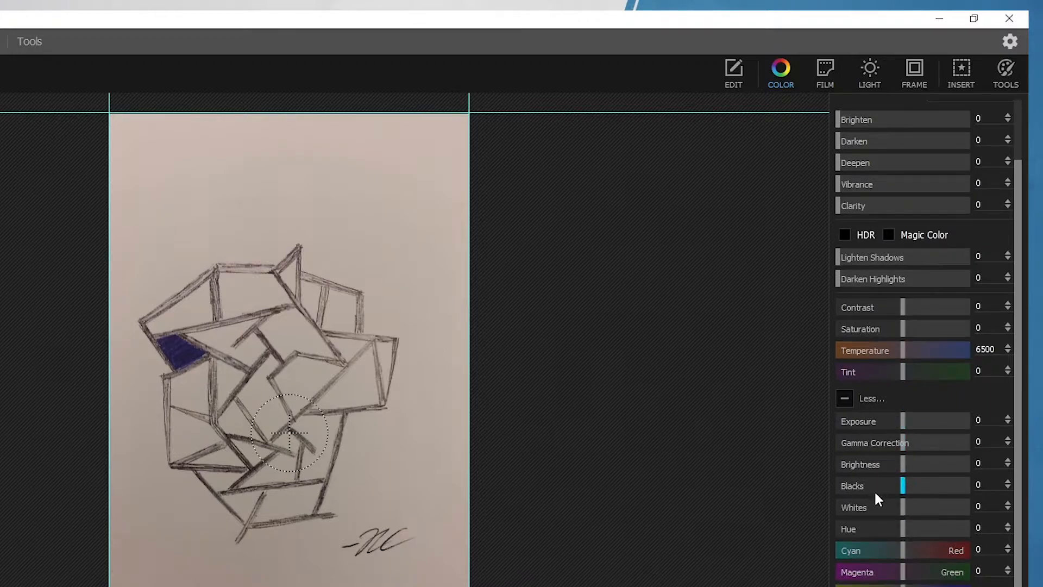
pyautogui.moveTo(904, 488); pyautogui.dragTo(826, 487)
pyautogui.moveTo(905, 468); pyautogui.dragTo(847, 466)
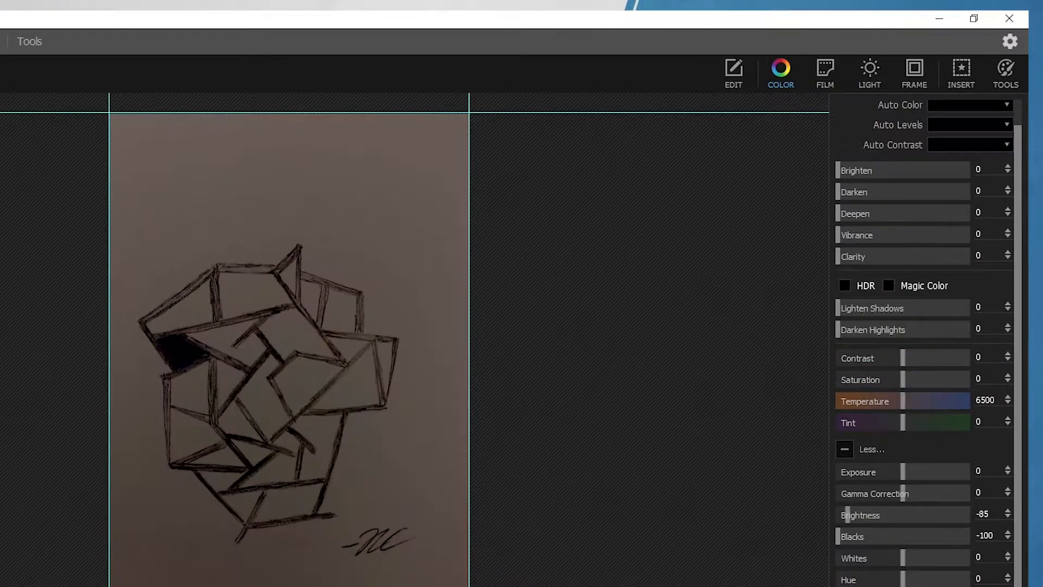
pyautogui.click(937, 559)
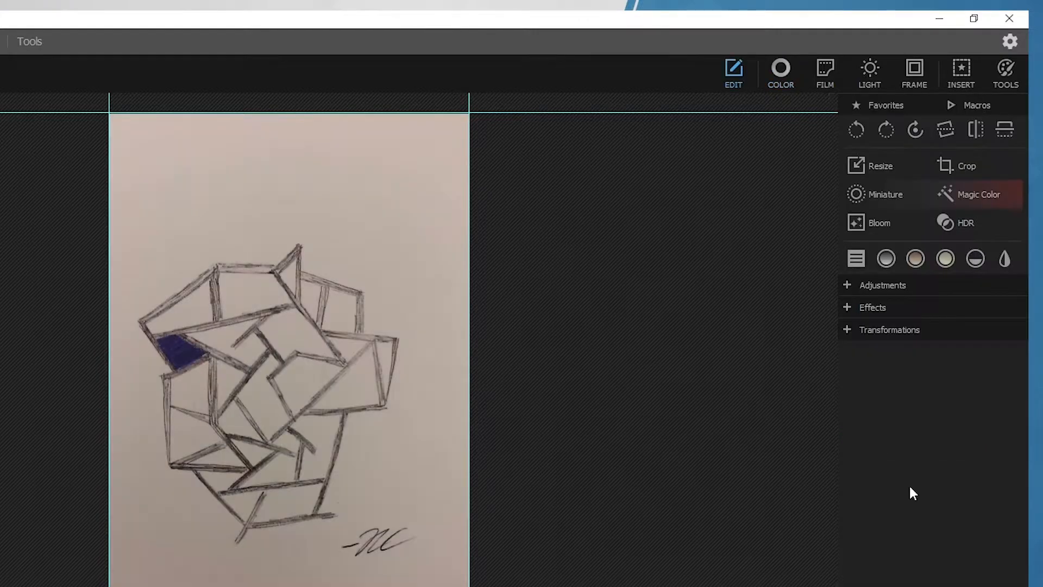
# Try Blacks at -100 and Whites at 100 on the sketch, compare with the original, and discard the adjustment
pyautogui.click(780, 71)
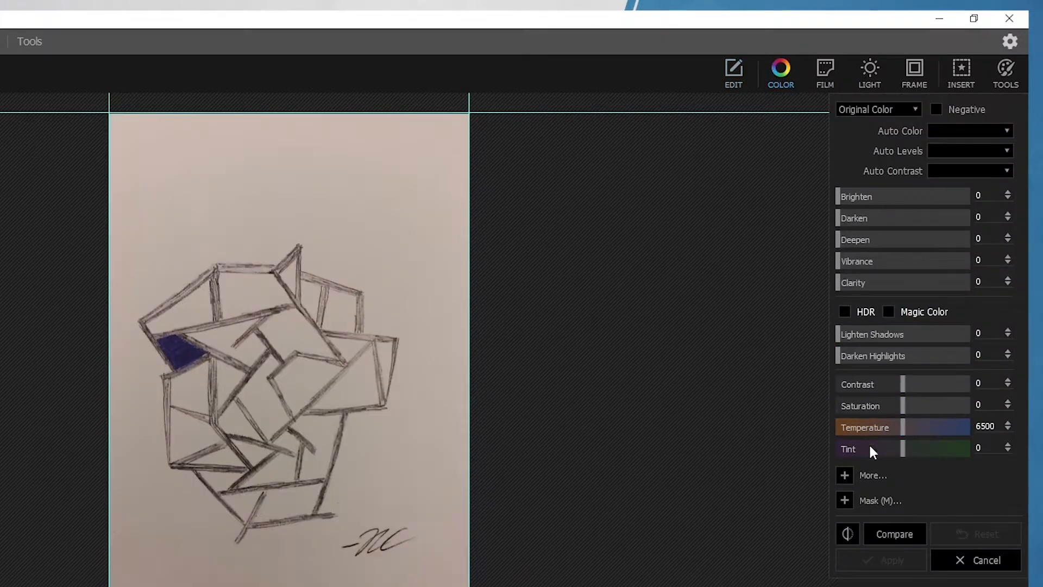
pyautogui.click(845, 476)
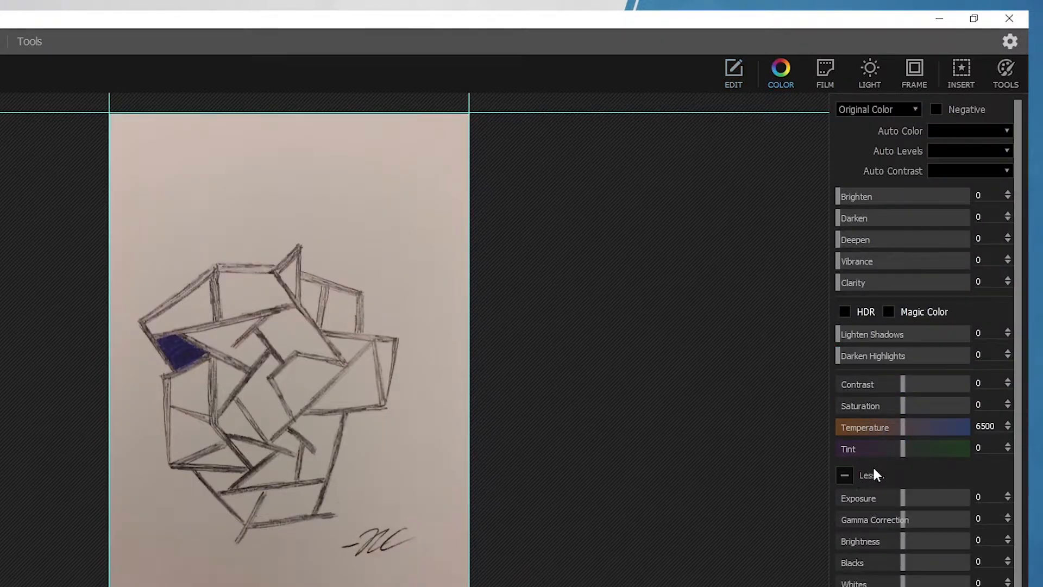
pyautogui.scroll(-1, 872, 465)
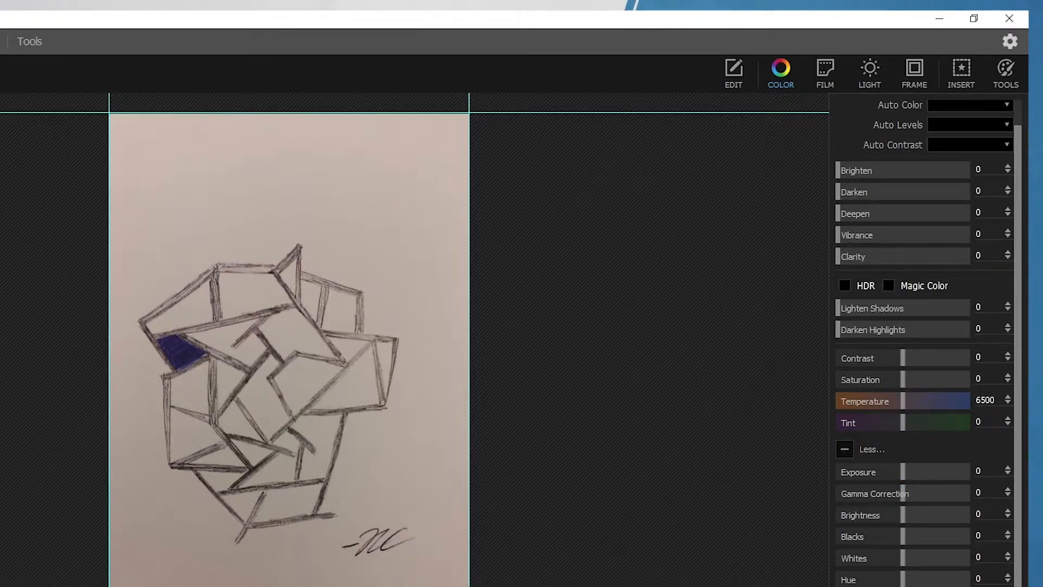
pyautogui.moveTo(903, 535); pyautogui.dragTo(837, 551)
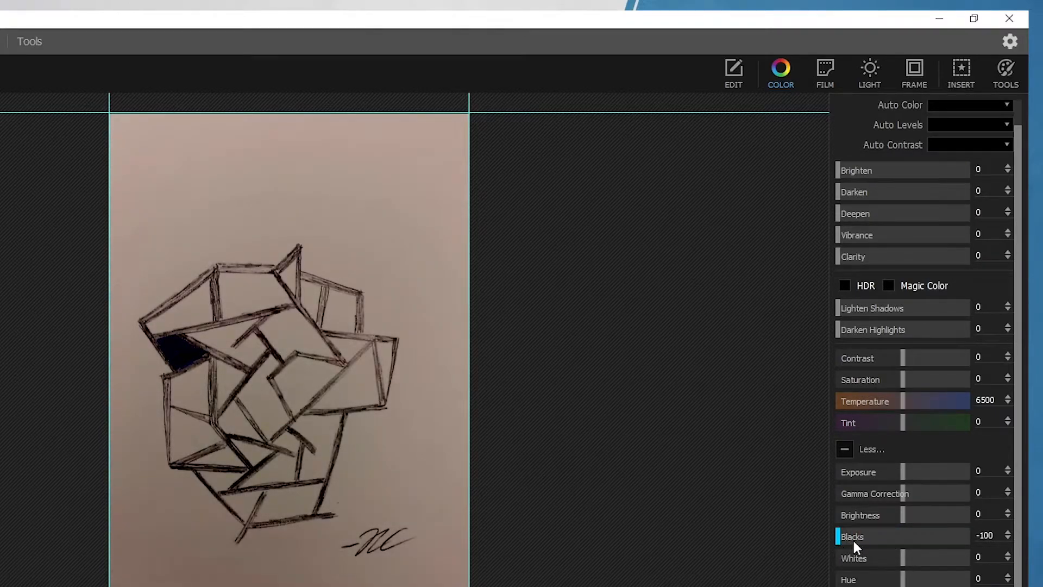
pyautogui.moveTo(906, 558); pyautogui.dragTo(979, 560)
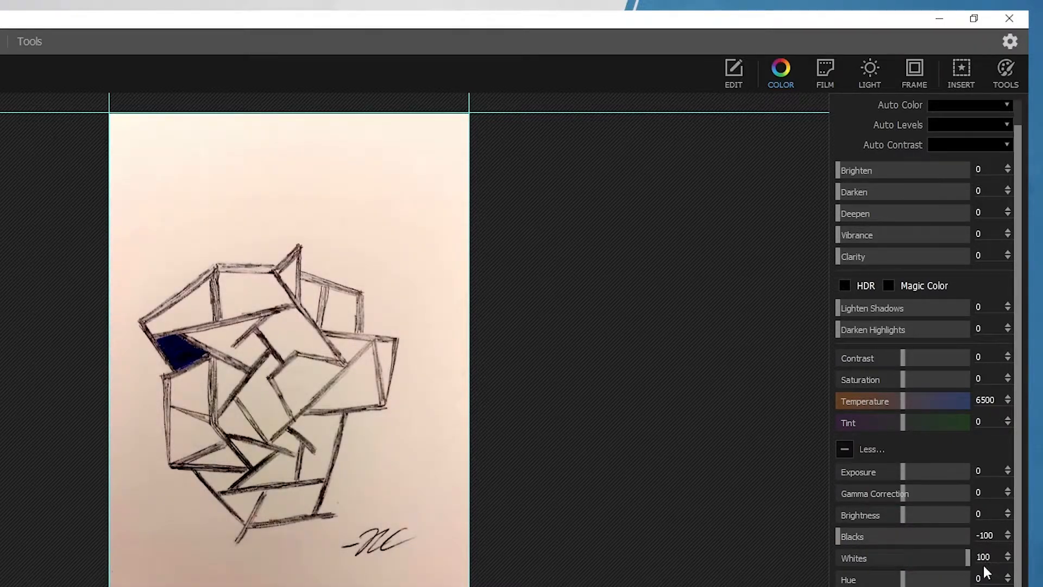
pyautogui.press('\\')
pyautogui.press('\\')
pyautogui.press('Escape')
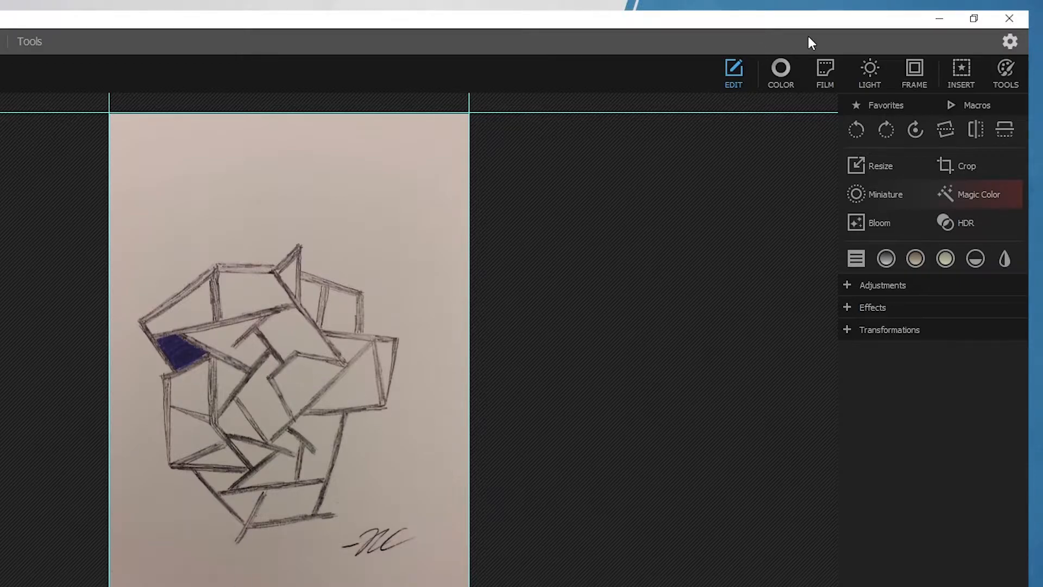
pyautogui.click(789, 72)
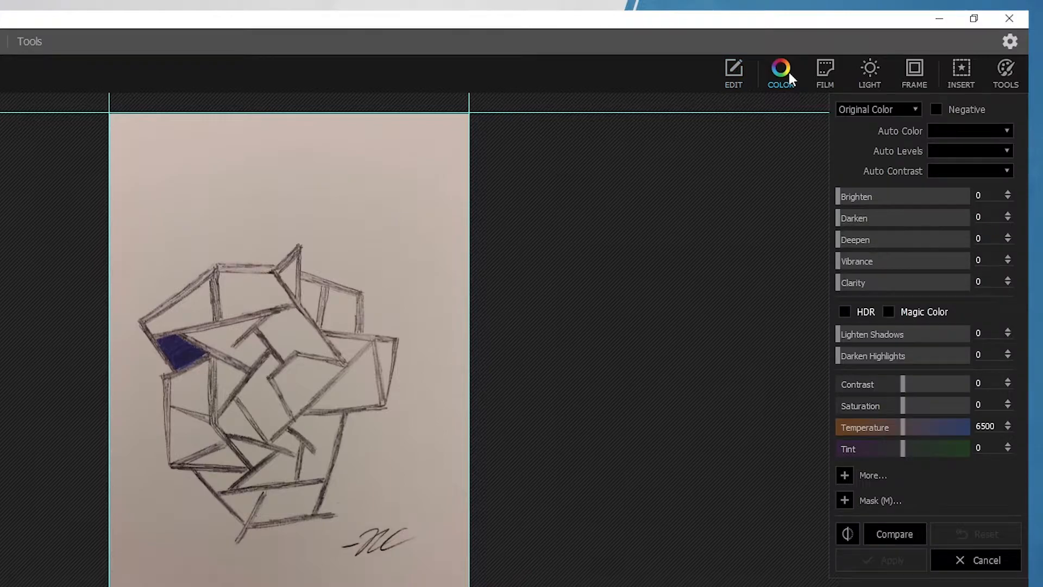
pyautogui.click(834, 69)
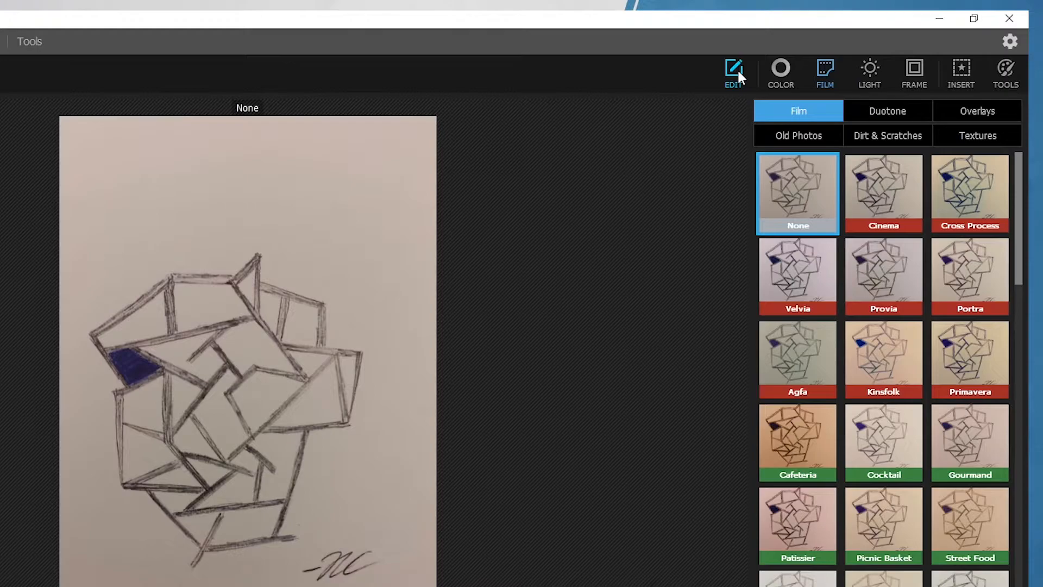
# Try darkening the sketch's faint long diagonal line with the Adjust Color brush in Darken mode at size 10, and undo it
pyautogui.click(1007, 68)
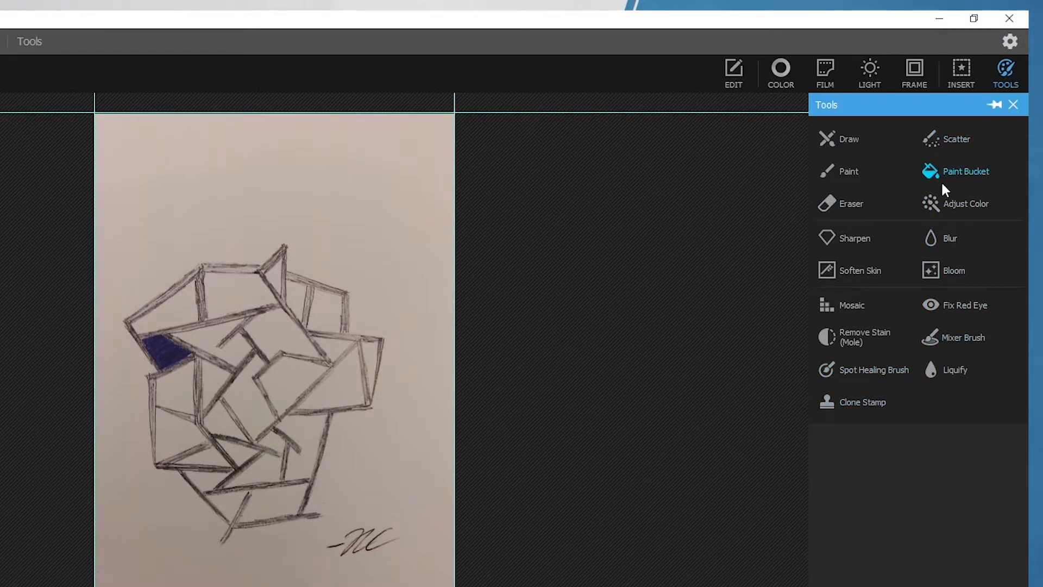
pyautogui.click(944, 204)
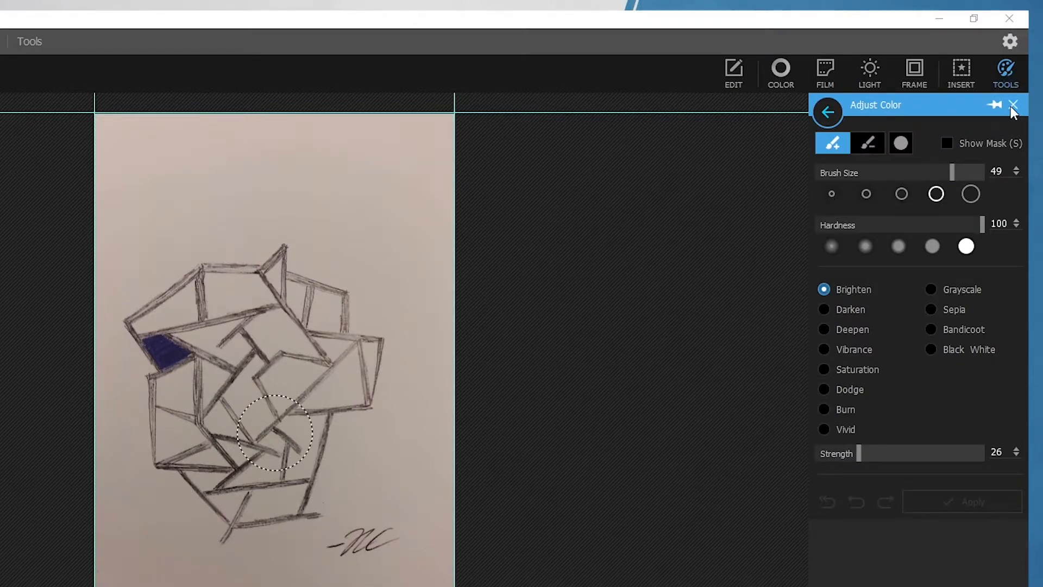
pyautogui.click(825, 309)
pyautogui.scroll(4, 281, 426)
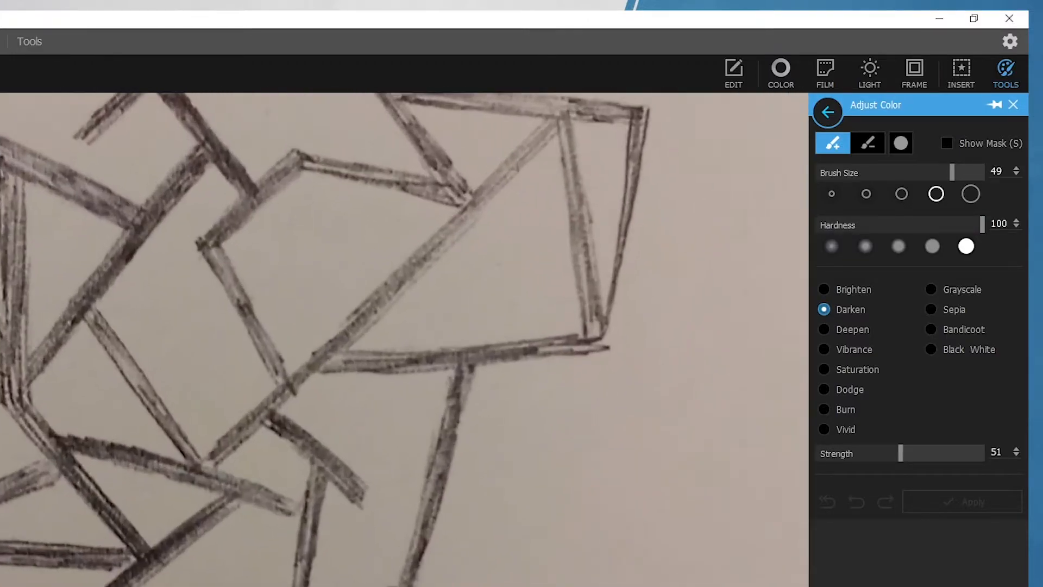
pyautogui.click(845, 174)
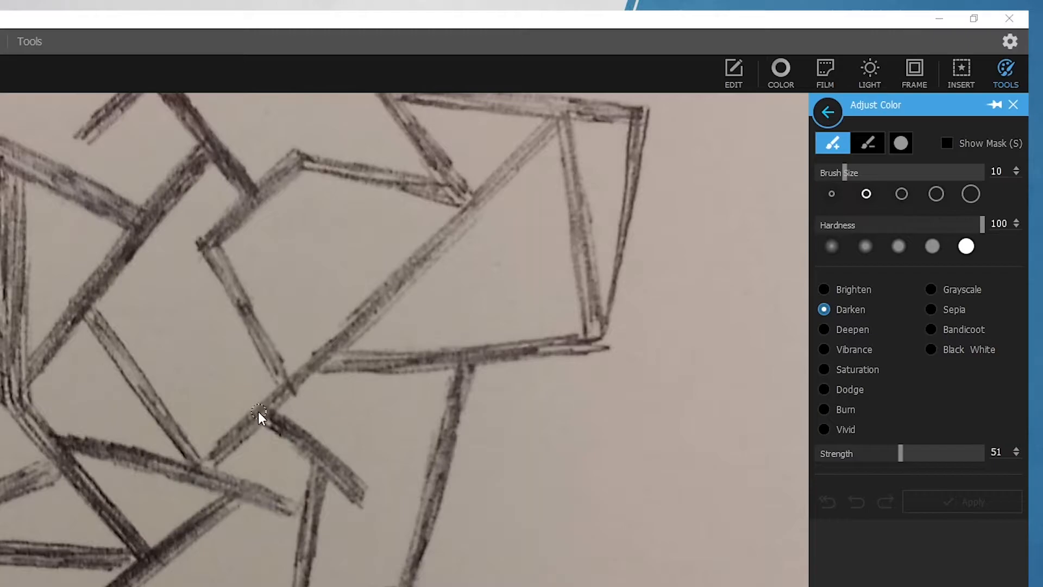
pyautogui.moveTo(237, 428); pyautogui.dragTo(254, 416)
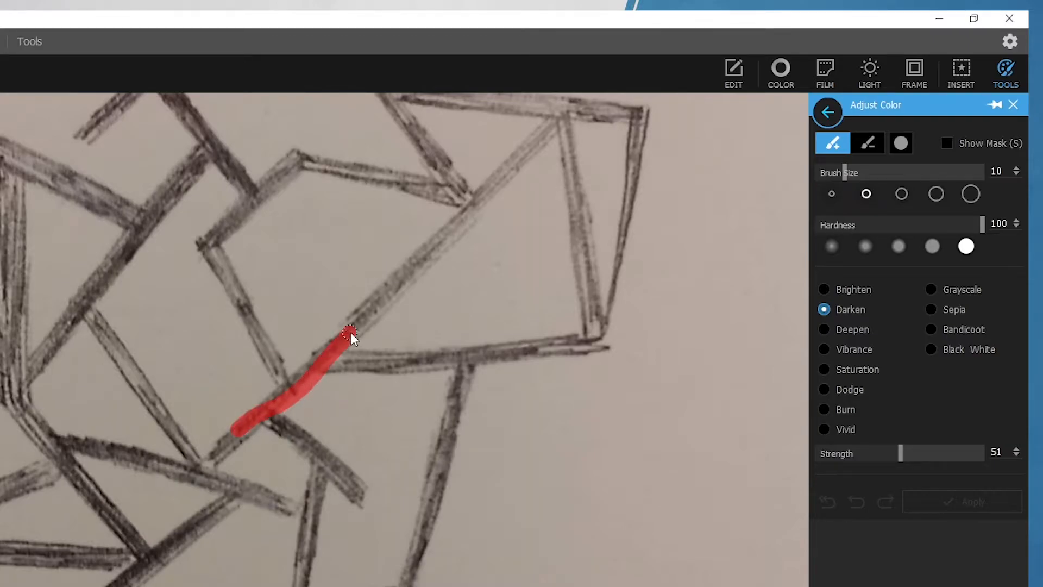
pyautogui.moveTo(456, 226); pyautogui.dragTo(442, 240)
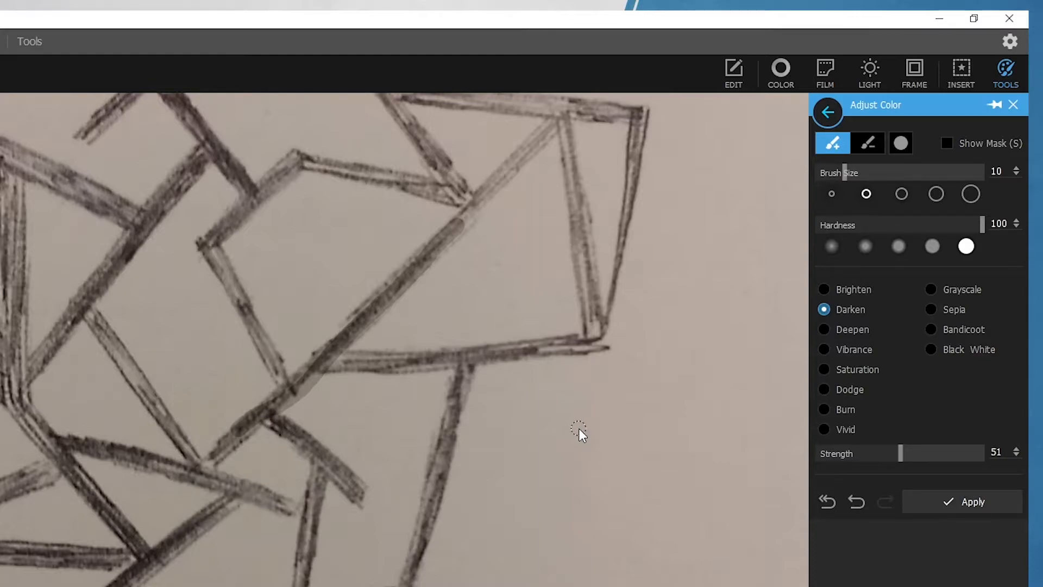
pyautogui.click(1006, 84)
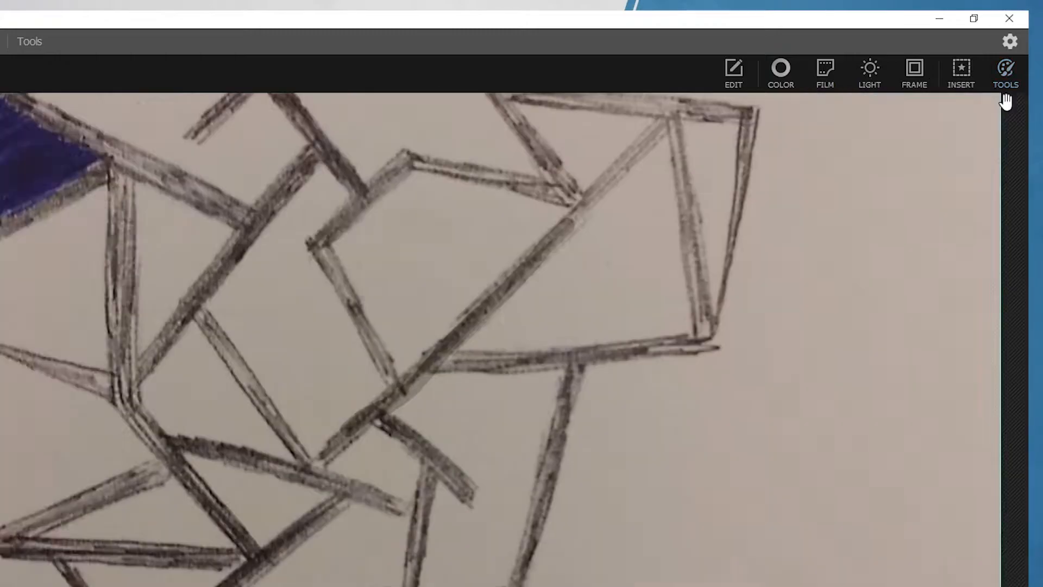
pyautogui.hotkey('ctrl', 'z')
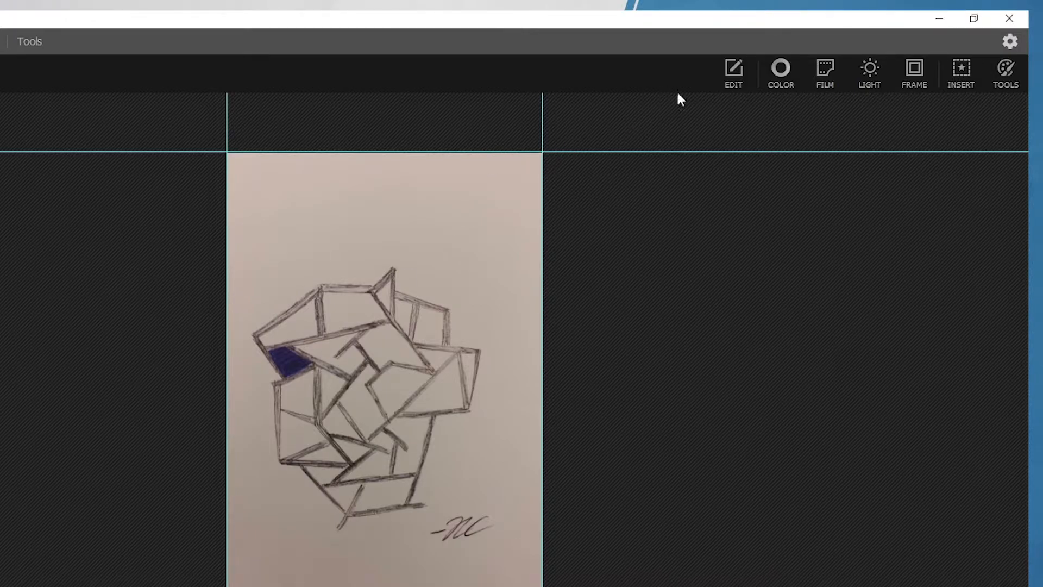
# Try color adjustments of Brighten 55, Darken 55 and Deepen 85 on the sketch, keeping Vibrance at 0
pyautogui.click(724, 70)
pyautogui.click(780, 71)
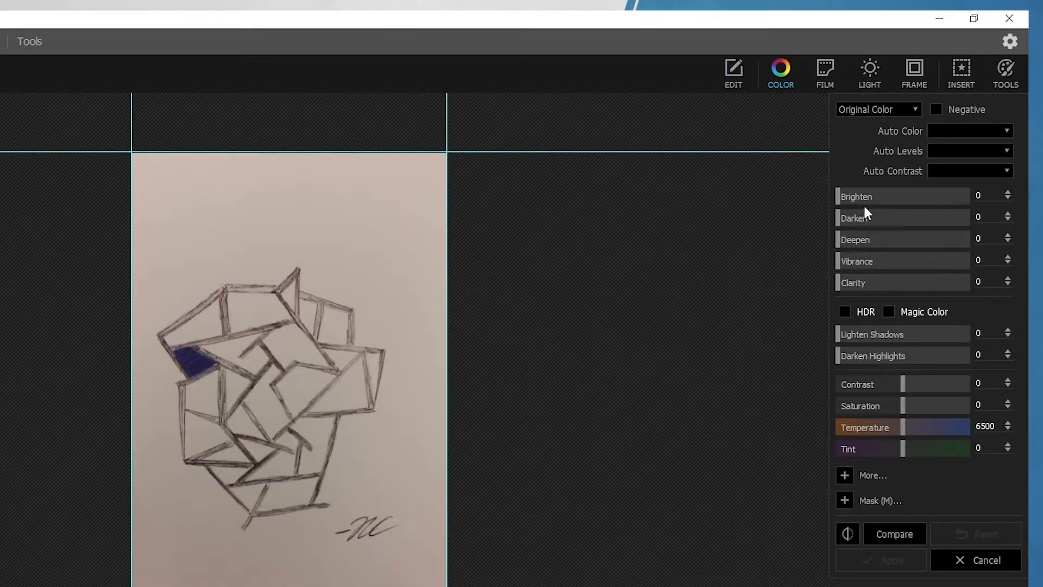
pyautogui.moveTo(851, 199); pyautogui.dragTo(907, 204)
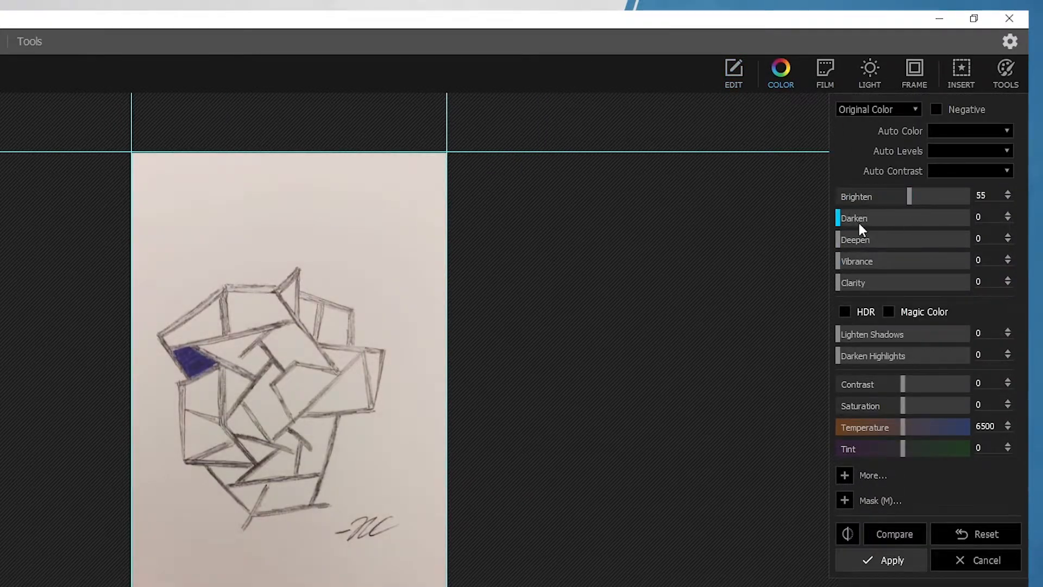
pyautogui.moveTo(841, 220); pyautogui.dragTo(909, 219)
pyautogui.moveTo(860, 245); pyautogui.dragTo(950, 239)
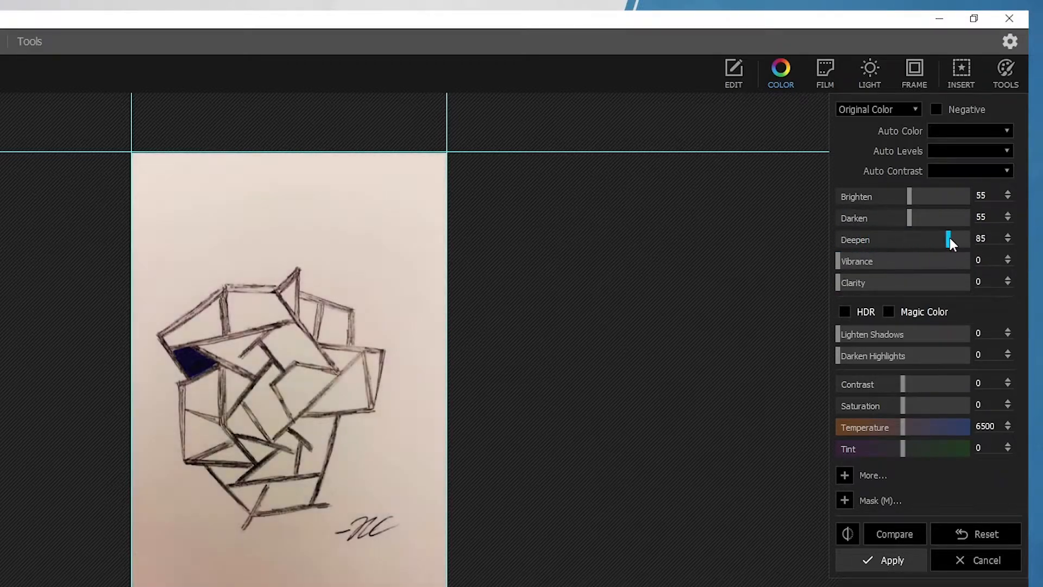
pyautogui.moveTo(858, 261); pyautogui.dragTo(951, 266)
pyautogui.click(836, 259)
# Enable HDR for the sketch and reset Deepen, Darken and Brighten to 0
pyautogui.click(845, 311)
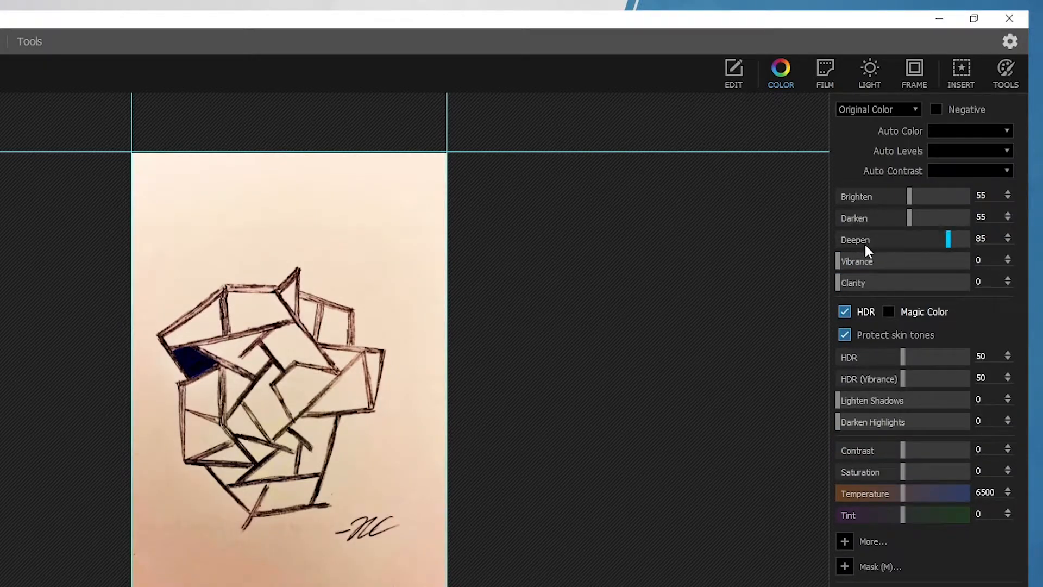
pyautogui.click(838, 239)
pyautogui.click(837, 218)
pyautogui.click(837, 196)
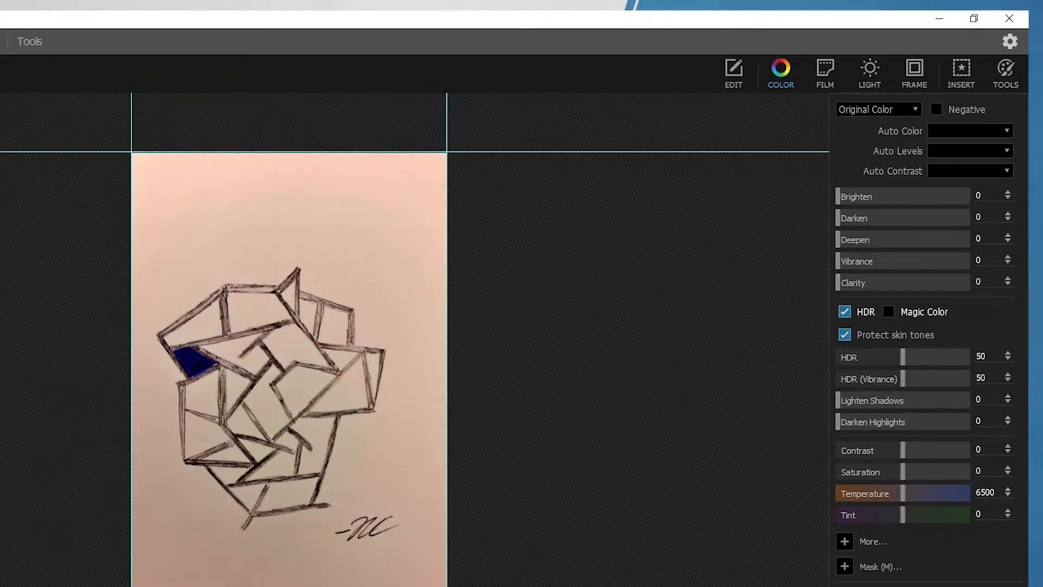
# Leave the color adjustments and load the geometric sketch photo into the Cut Out workspace
pyautogui.click(733, 70)
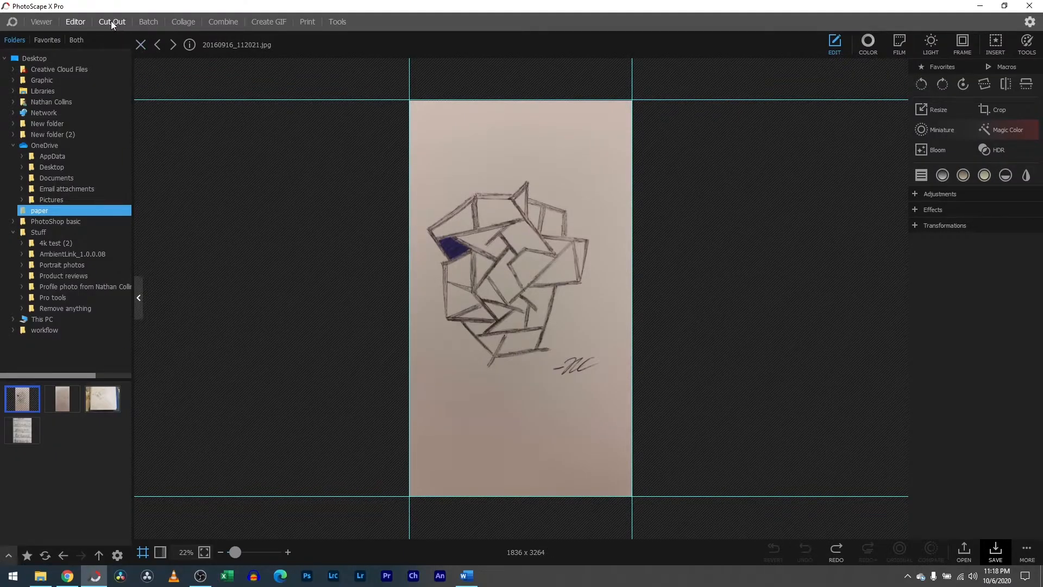
pyautogui.click(112, 23)
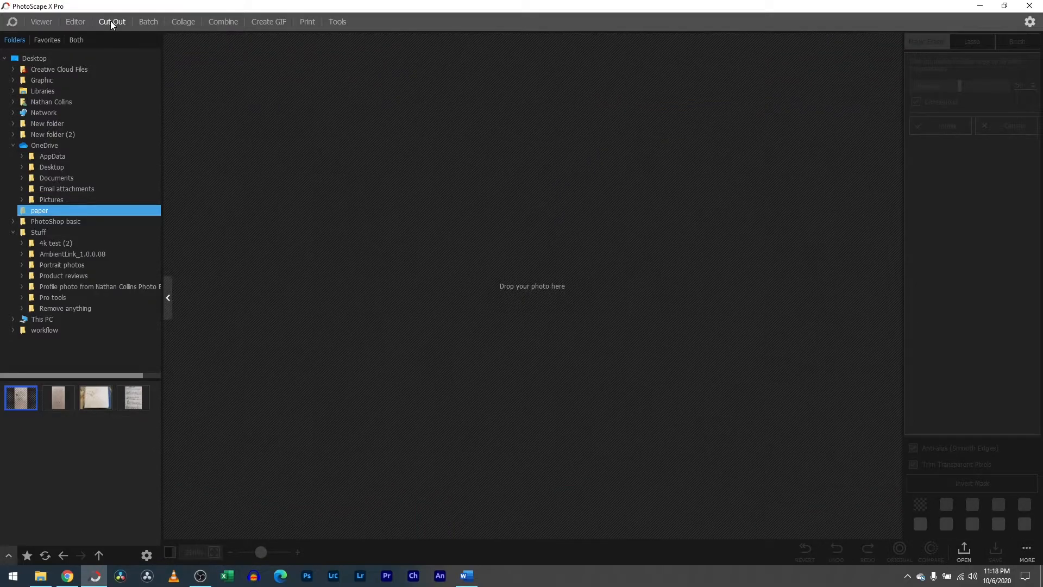
pyautogui.moveTo(22, 395); pyautogui.dragTo(569, 243)
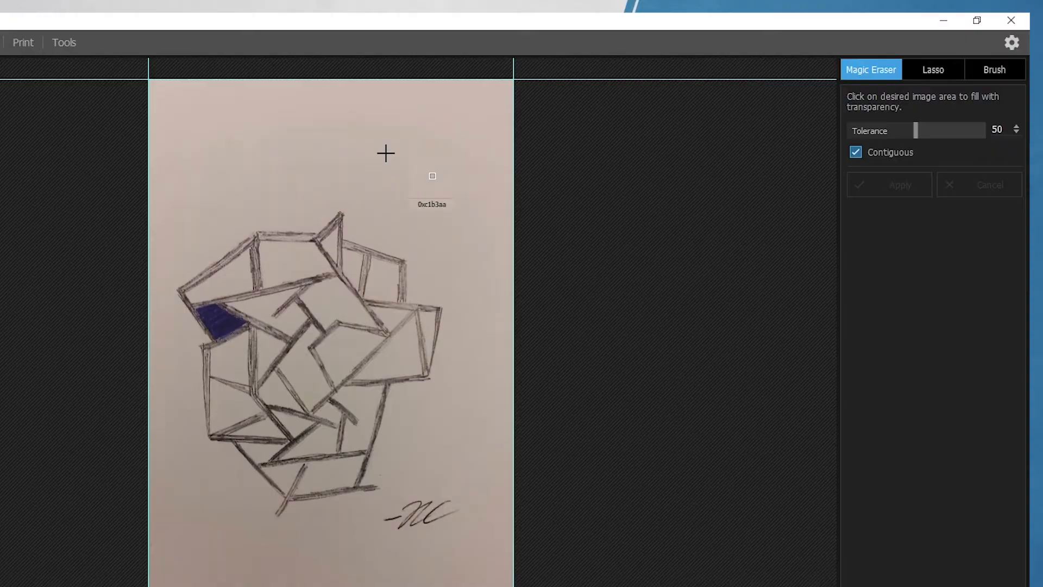
# Try erasing the paper above the sketch with the Magic Eraser at tolerances 50 and 8, and cancel the erase
pyautogui.click(386, 152)
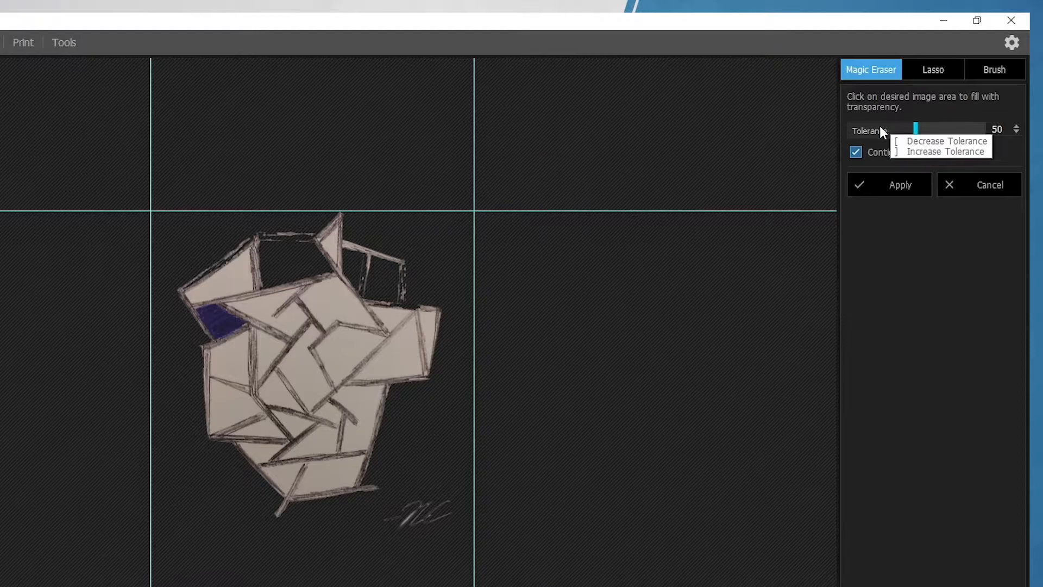
pyautogui.click(860, 130)
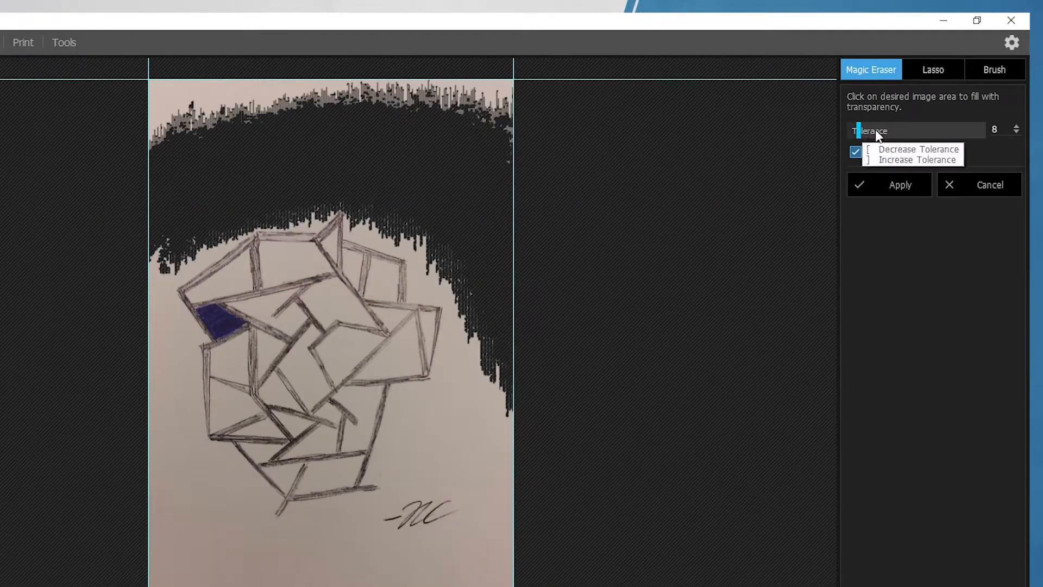
pyautogui.click(981, 195)
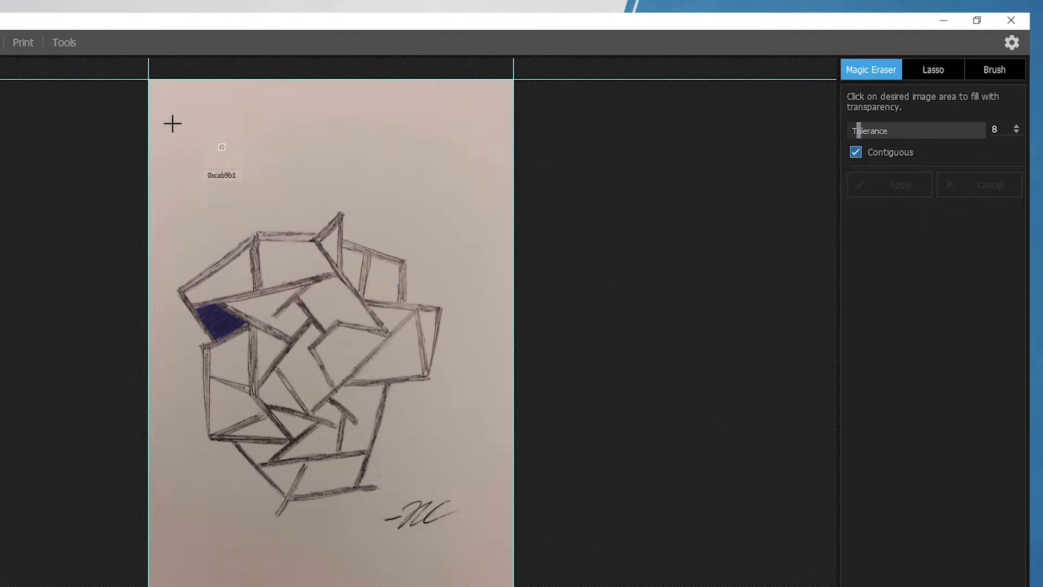
# Erase the paper along the photo's upper edge at tolerance 8, and cancel a trial erase at the lower edge
pyautogui.click(169, 102)
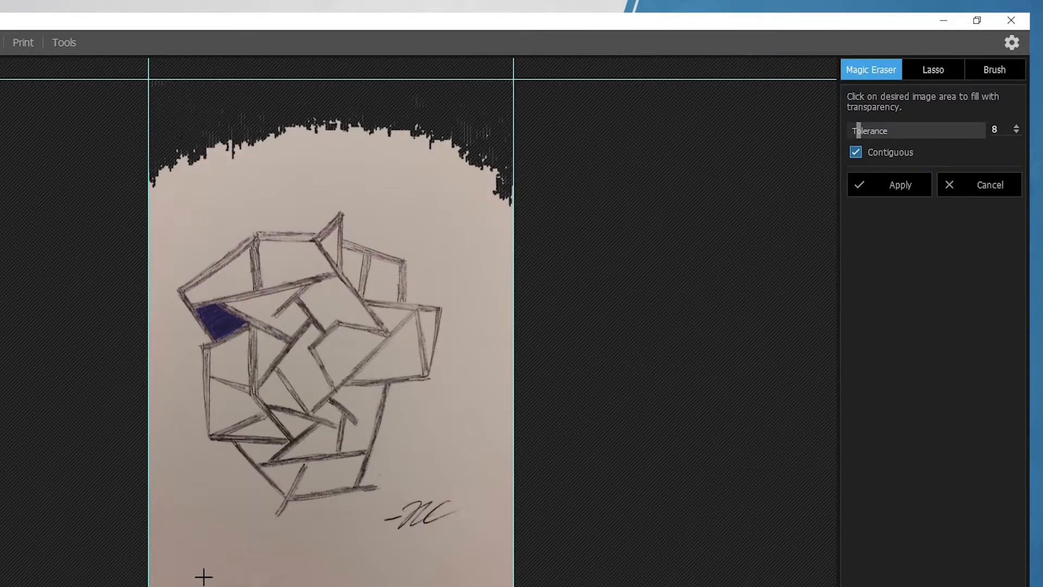
pyautogui.click(251, 581)
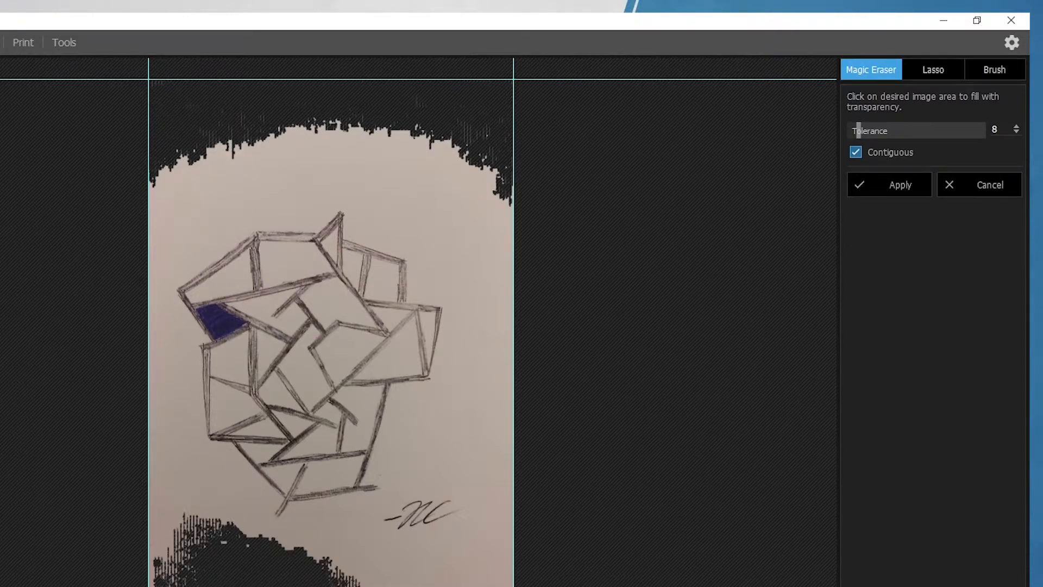
pyautogui.click(956, 187)
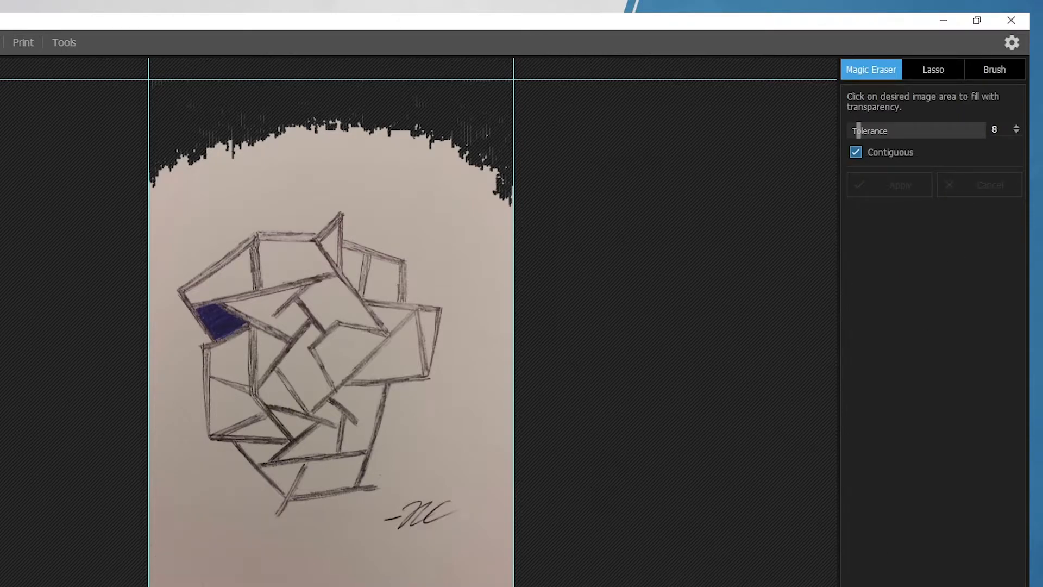
# Erase the paper around the upper part of the drawing with the Magic Eraser, reducing the tolerance from 45 to 37
pyautogui.click(911, 131)
pyautogui.moveTo(912, 131); pyautogui.dragTo(909, 131)
pyautogui.click(265, 130)
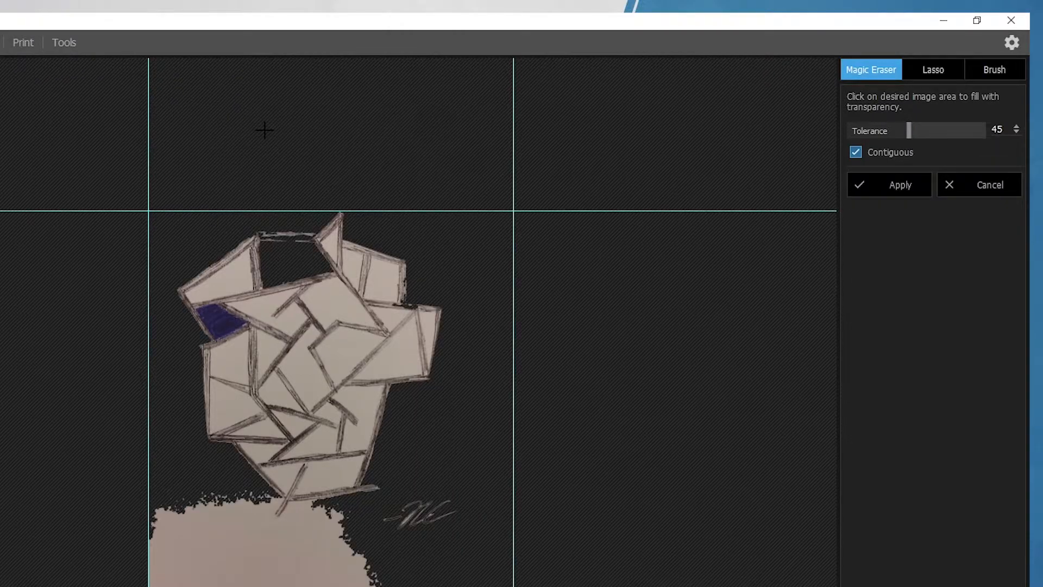
pyautogui.click(898, 130)
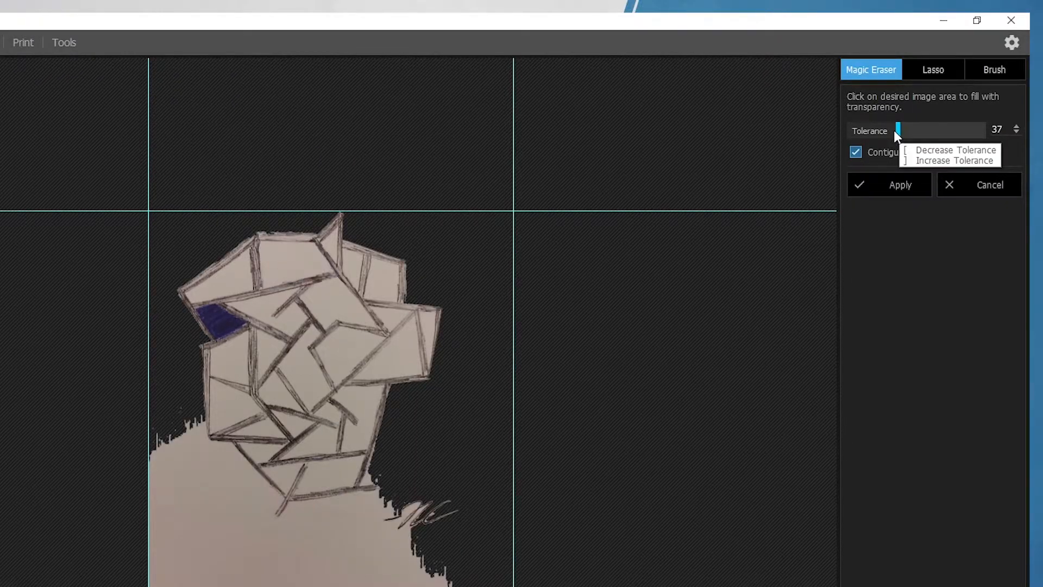
# Erase the remaining paper below the drawing with the Magic Eraser at tolerance 20, keeping the drawing's inner cells
pyautogui.click(372, 575)
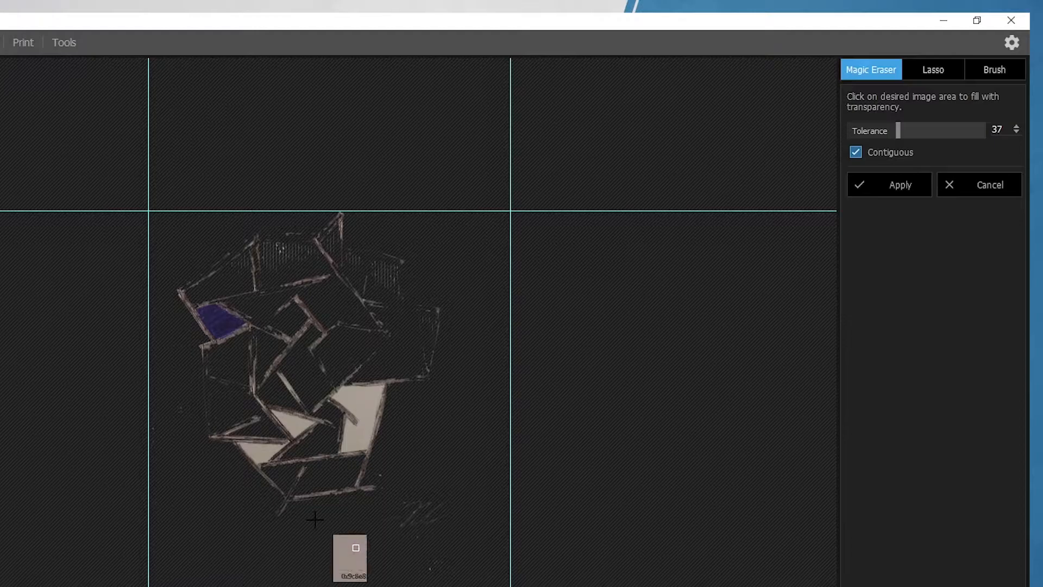
pyautogui.click(875, 130)
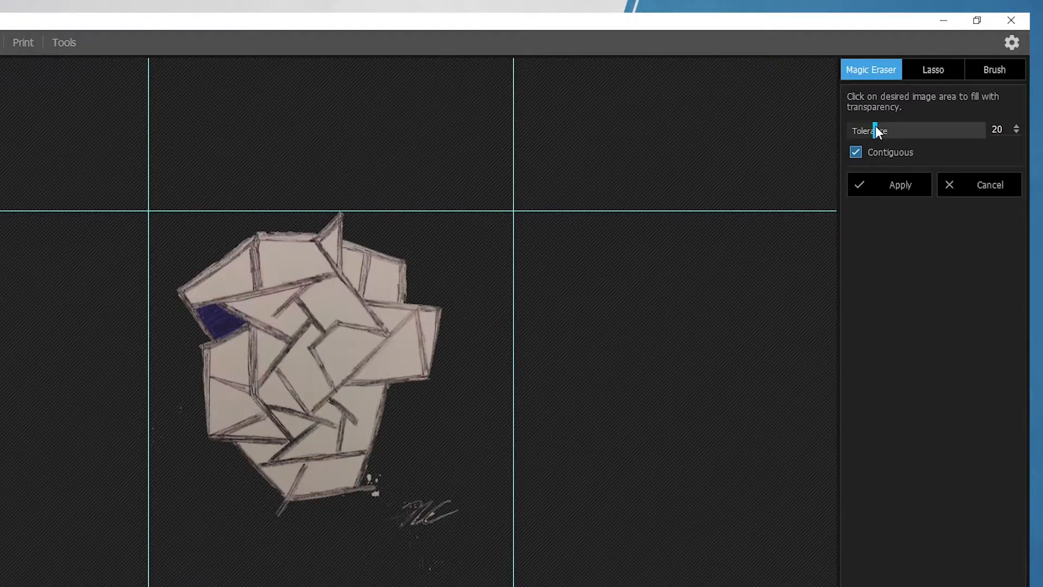
pyautogui.click(874, 128)
pyautogui.click(867, 129)
pyautogui.click(875, 129)
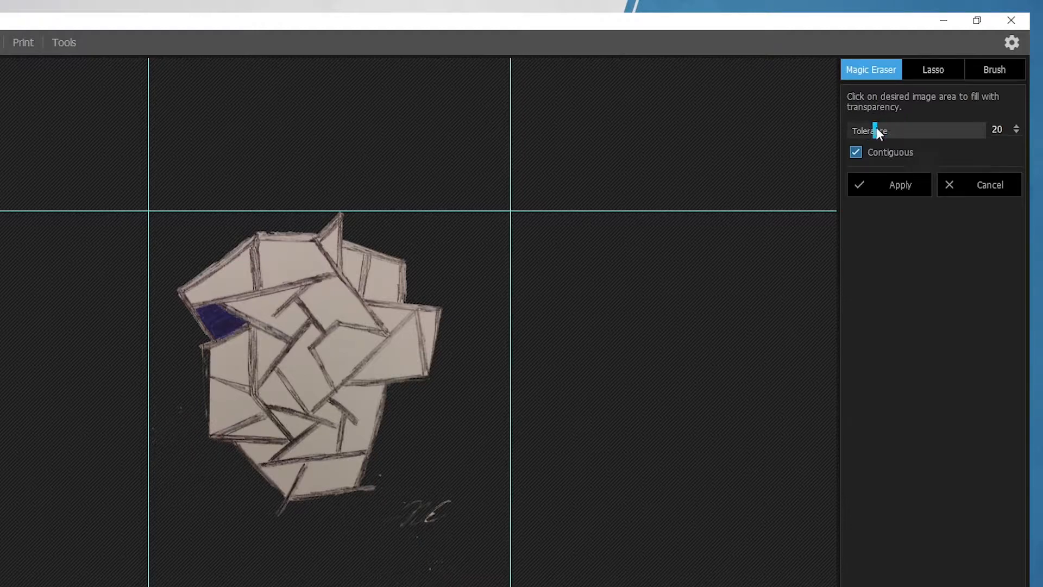
pyautogui.moveTo(191, 577)
pyautogui.mouseDown()
pyautogui.moveTo(208, 577)
pyautogui.moveTo(197, 577)
pyautogui.mouseUp()
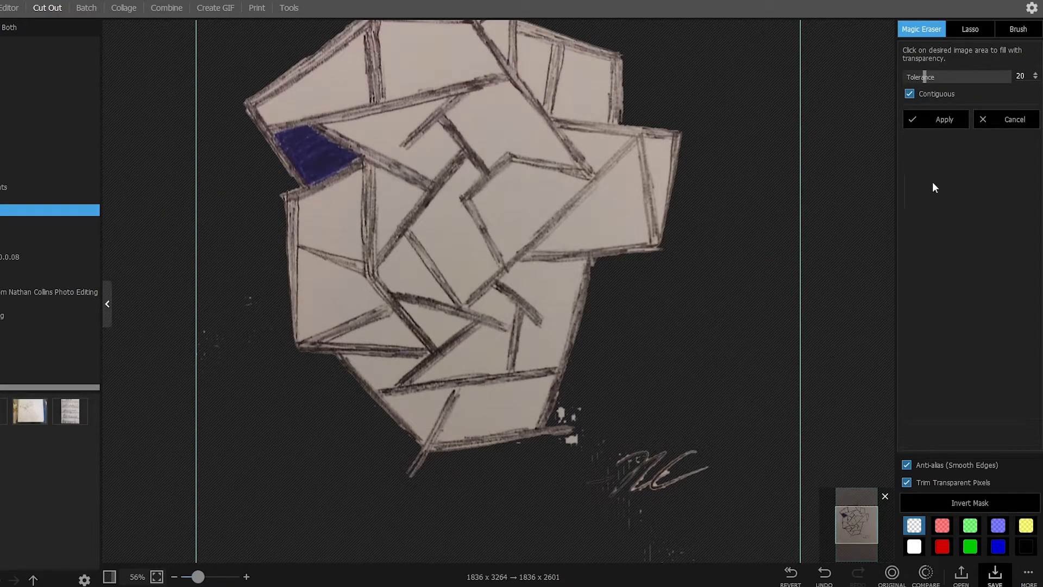
# Brush away the leftover background specks below and to the right of the signature with the size 30 removal brush
pyautogui.click(1008, 31)
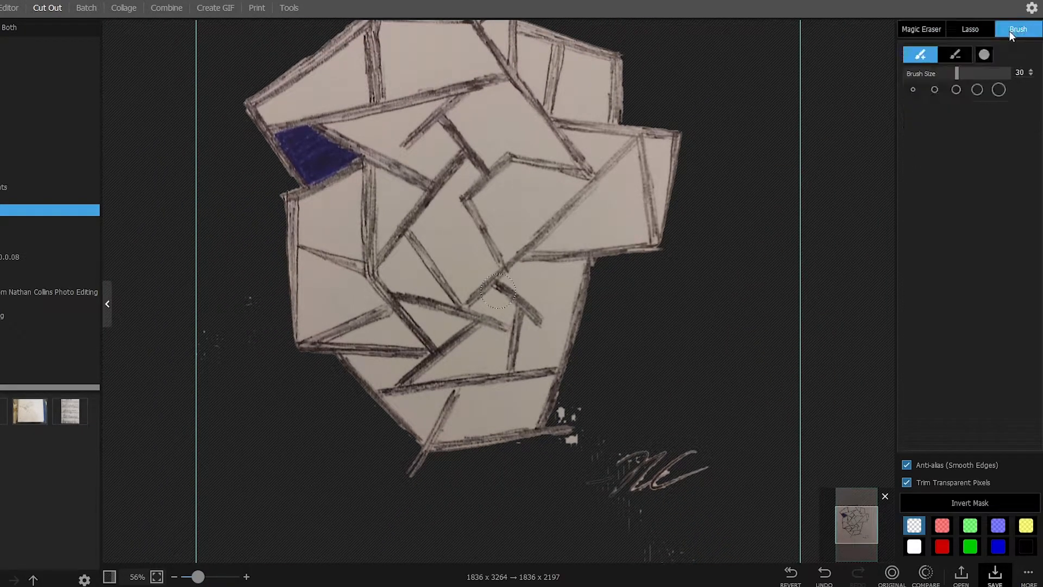
pyautogui.scroll(-5, 810, 350)
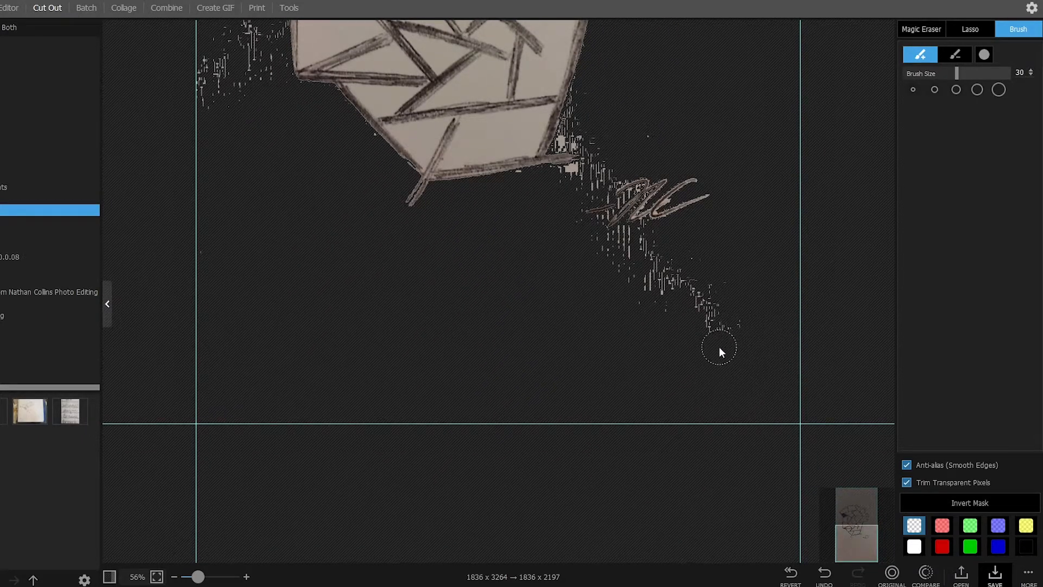
pyautogui.moveTo(757, 285)
pyautogui.mouseDown()
pyautogui.moveTo(736, 271)
pyautogui.moveTo(645, 284)
pyautogui.mouseUp()
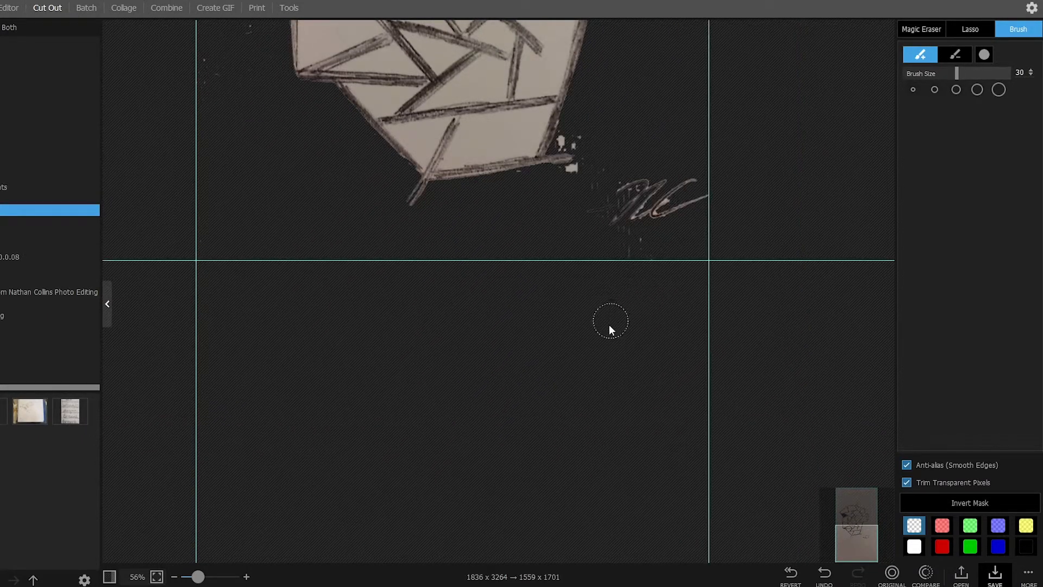
# Clean the stray pixels left of the drawing and just under the signature with the size 30 brush
pyautogui.click(174, 576)
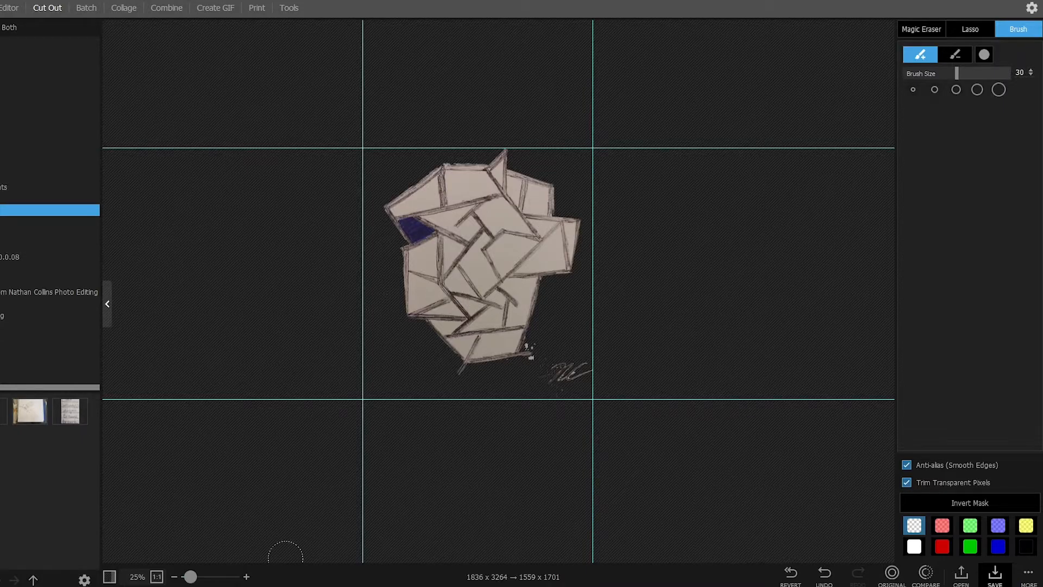
pyautogui.moveTo(192, 579); pyautogui.dragTo(199, 579)
pyautogui.moveTo(865, 536); pyautogui.dragTo(865, 481)
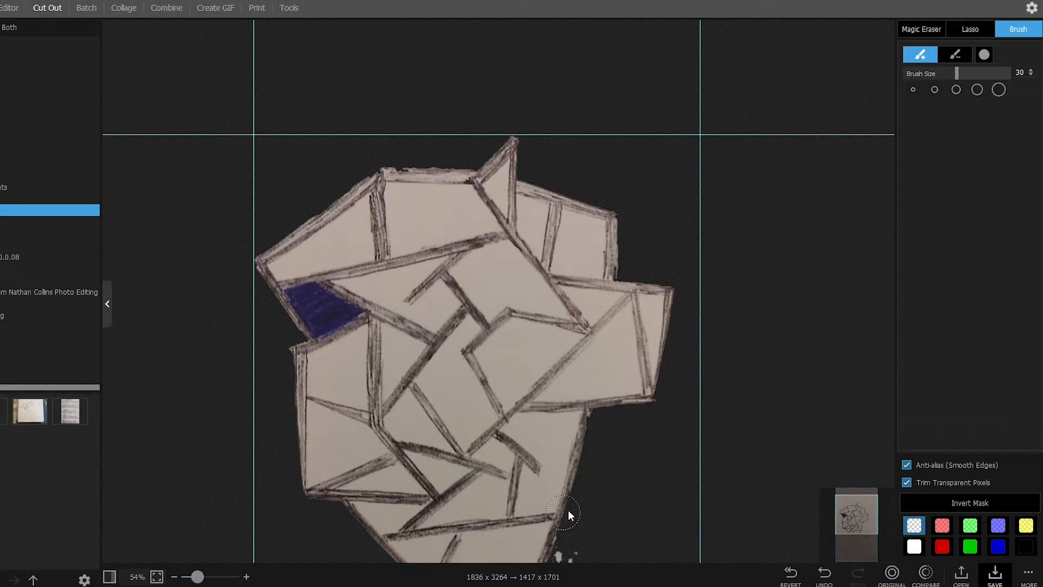
pyautogui.scroll(-5, 880, 451)
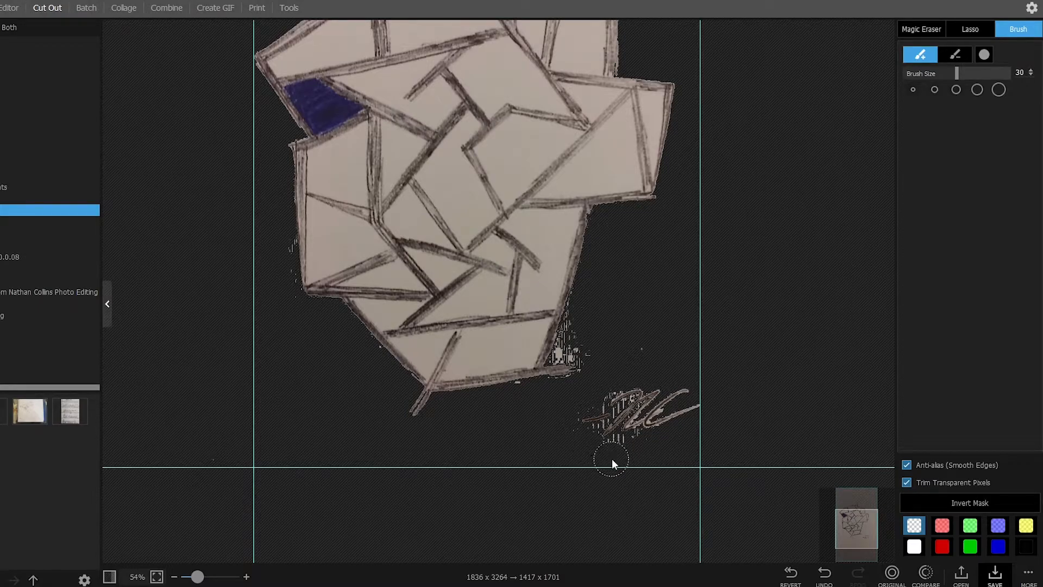
pyautogui.moveTo(634, 450); pyautogui.dragTo(638, 461)
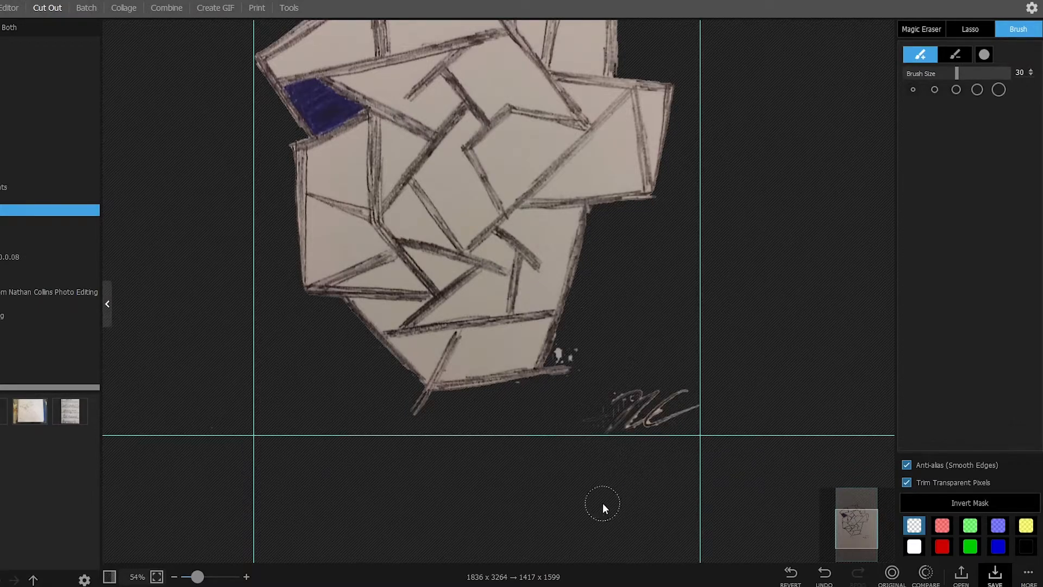
# Erase the paper inside the drawing's upper cells with the contiguous Magic Eraser at tolerance 20
pyautogui.click(912, 33)
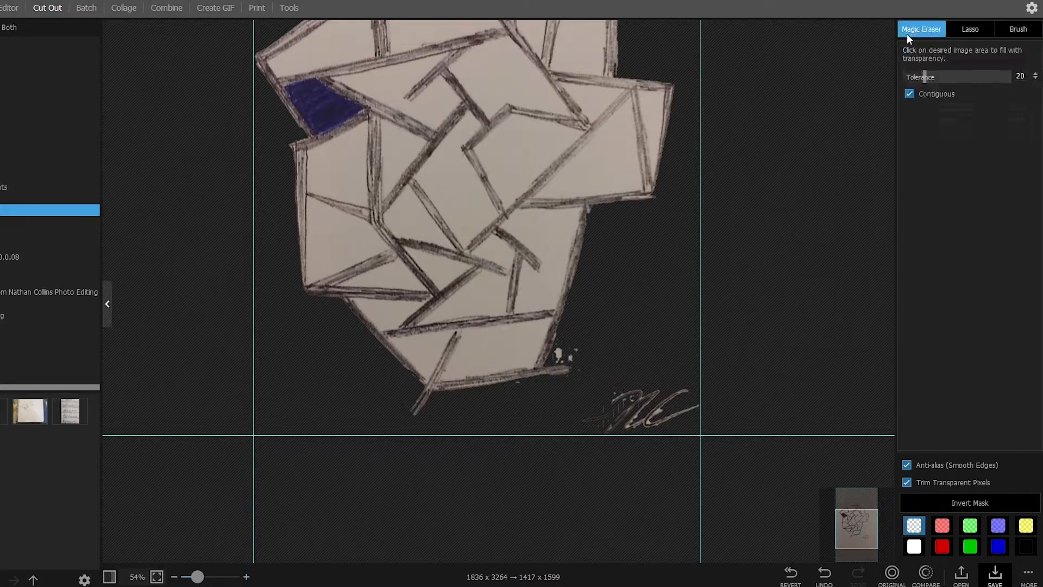
pyautogui.moveTo(872, 534); pyautogui.dragTo(860, 526)
pyautogui.click(424, 118)
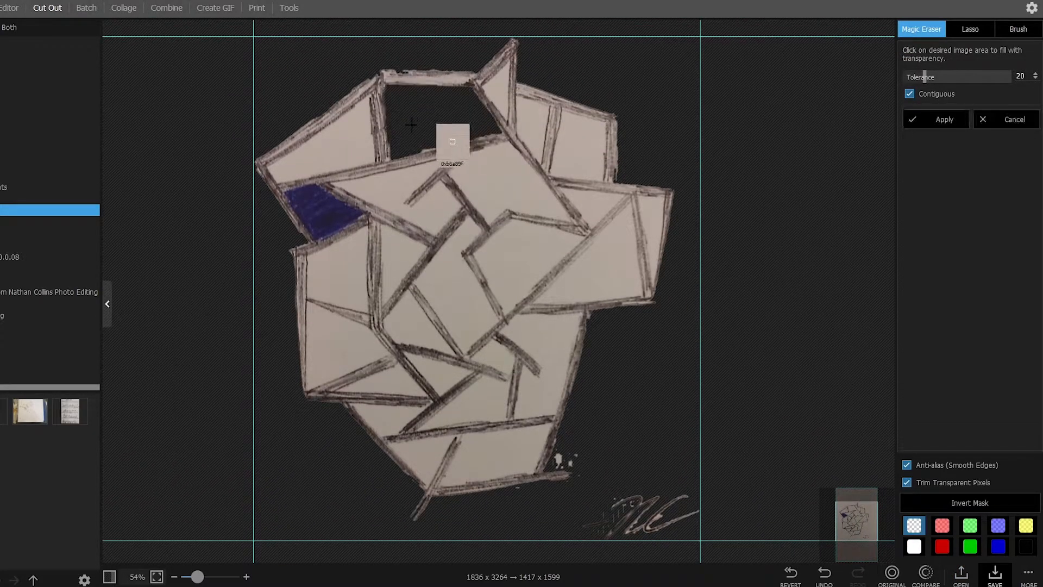
pyautogui.click(337, 145)
pyautogui.click(398, 194)
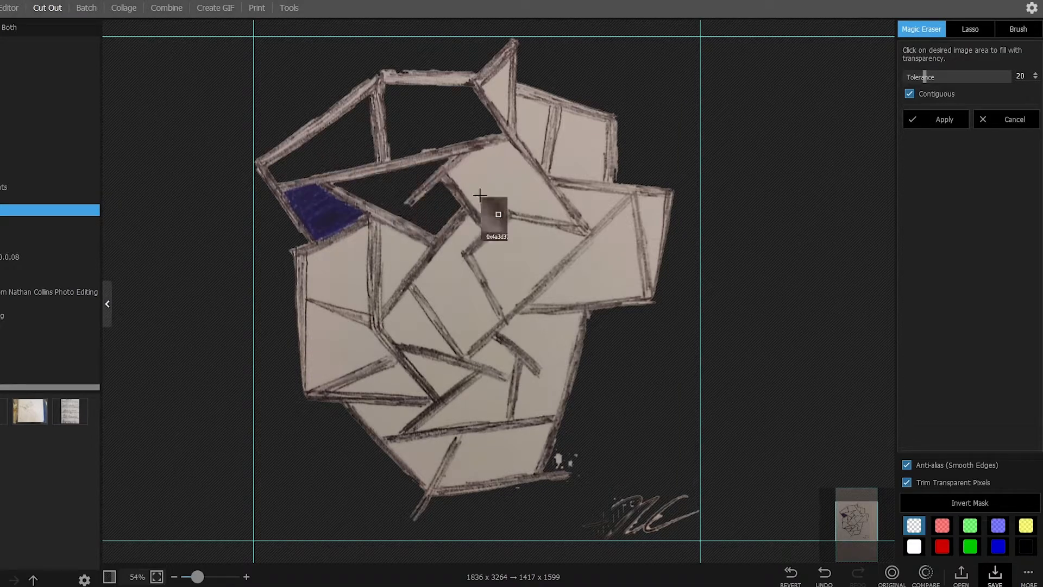
pyautogui.click(507, 180)
pyautogui.click(498, 97)
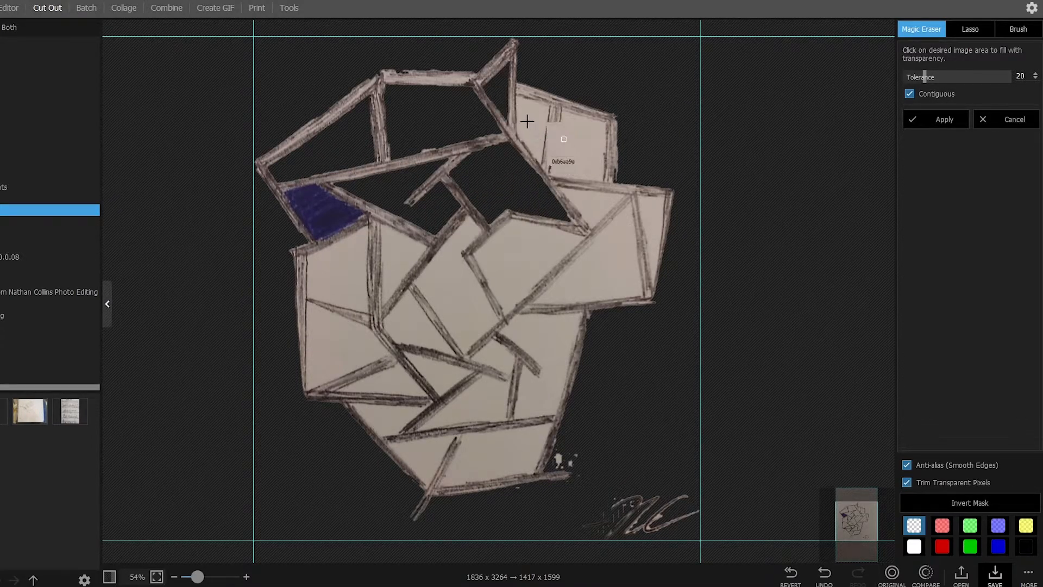
pyautogui.click(531, 114)
pyautogui.click(587, 142)
pyautogui.click(593, 207)
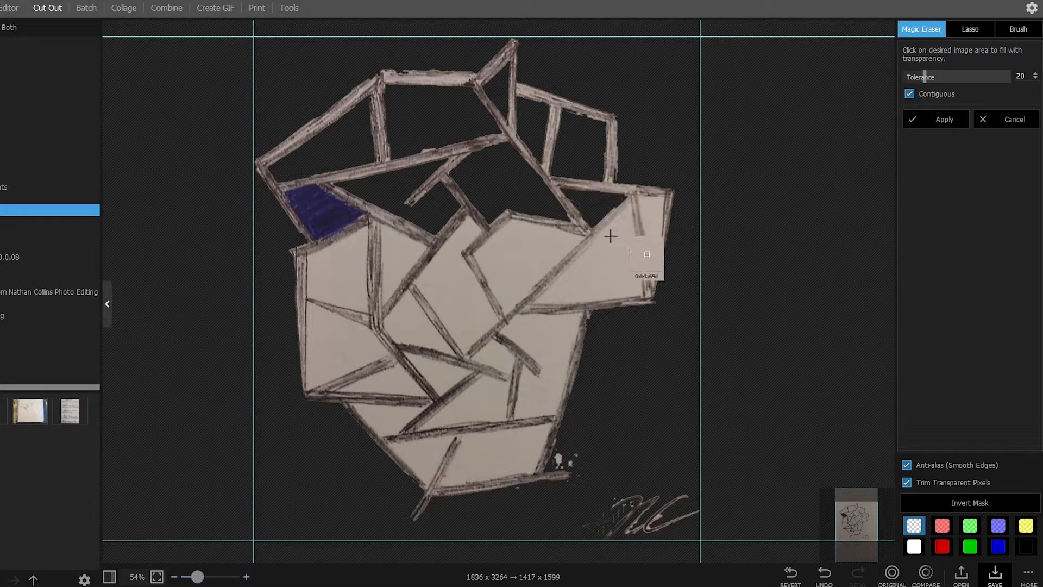
# Try erasing the paper in the drawing's two right-hand triangular cells at tolerance 20, and undo both erasures
pyautogui.click(624, 233)
pyautogui.click(648, 213)
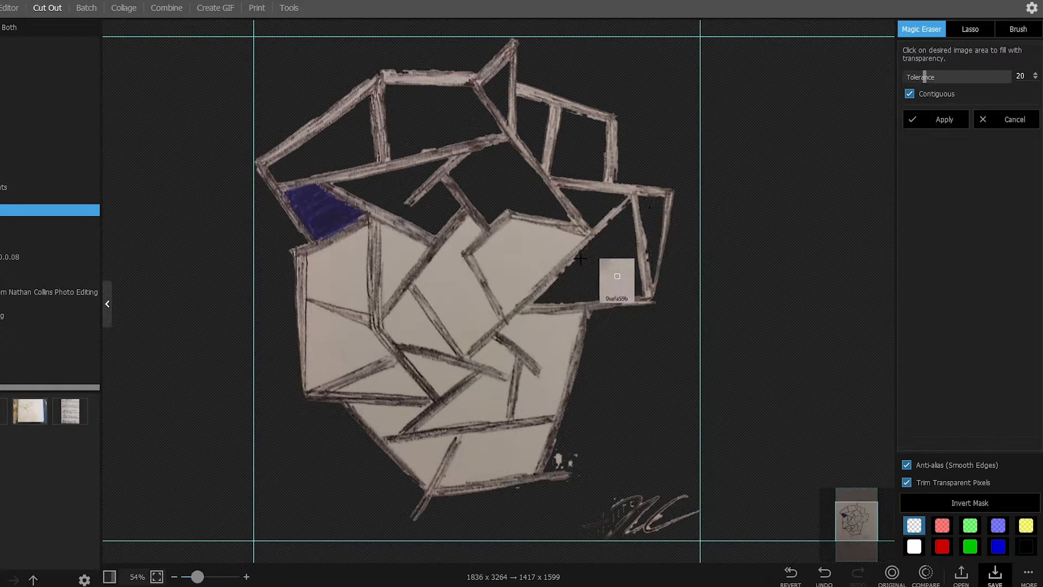
pyautogui.click(824, 573)
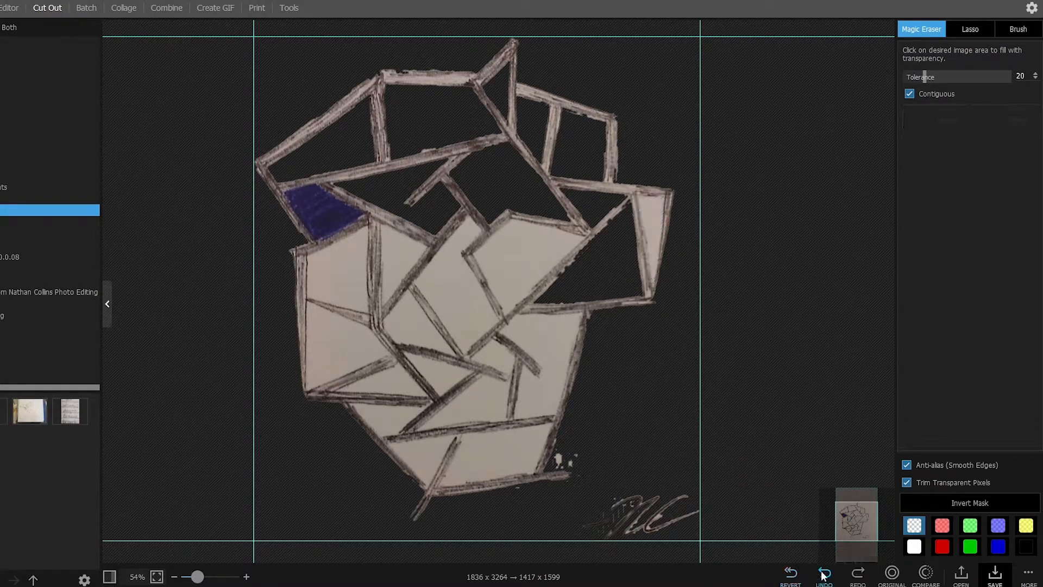
pyautogui.click(824, 573)
# Erase the paper in the two right-hand triangular cells, lowering the Magic Eraser tolerance to 12 and then 11
pyautogui.moveTo(924, 76); pyautogui.dragTo(915, 76)
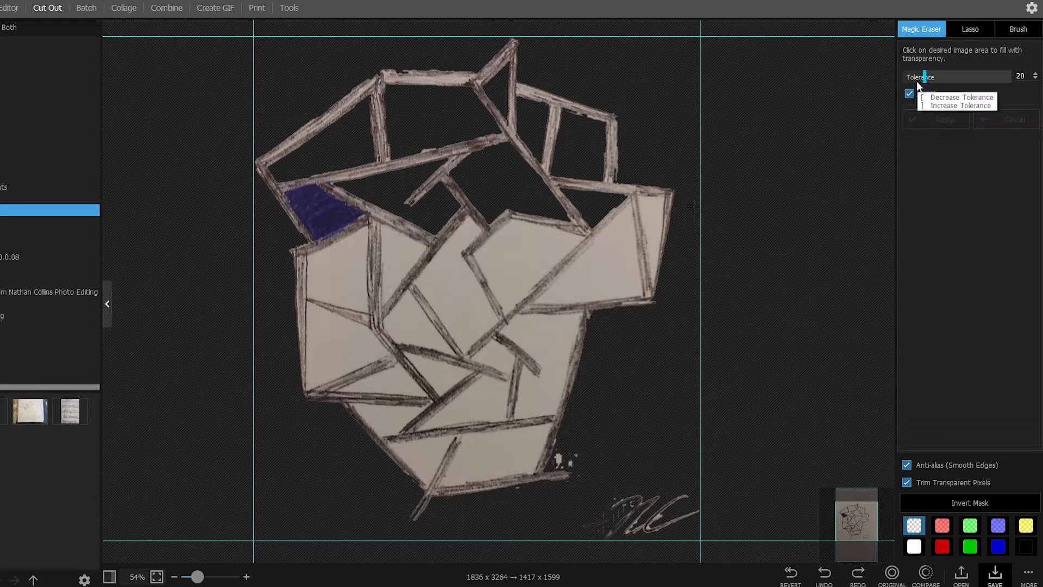
pyautogui.click(598, 276)
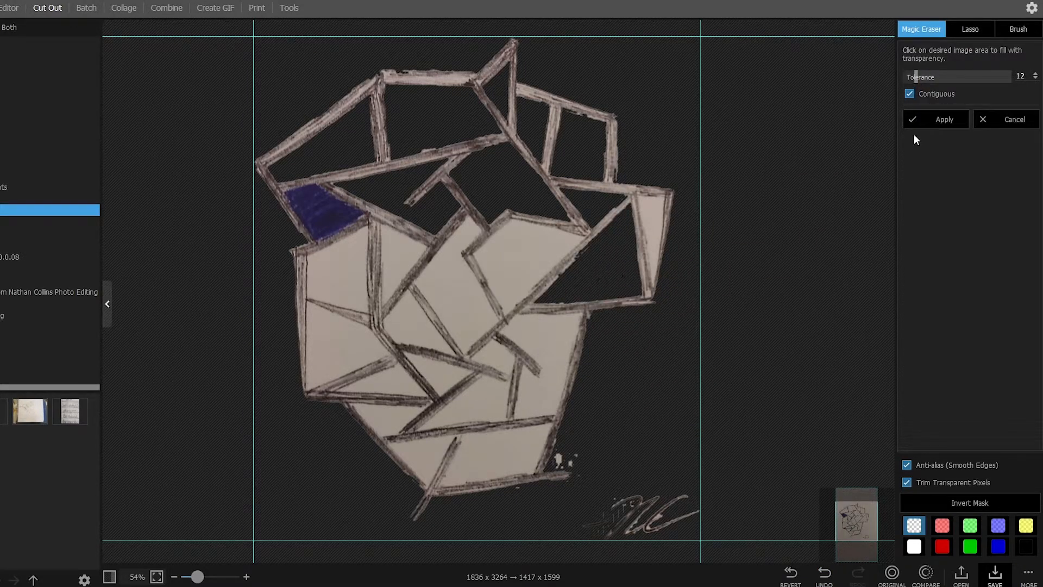
pyautogui.moveTo(915, 77); pyautogui.dragTo(910, 80)
pyautogui.click(655, 217)
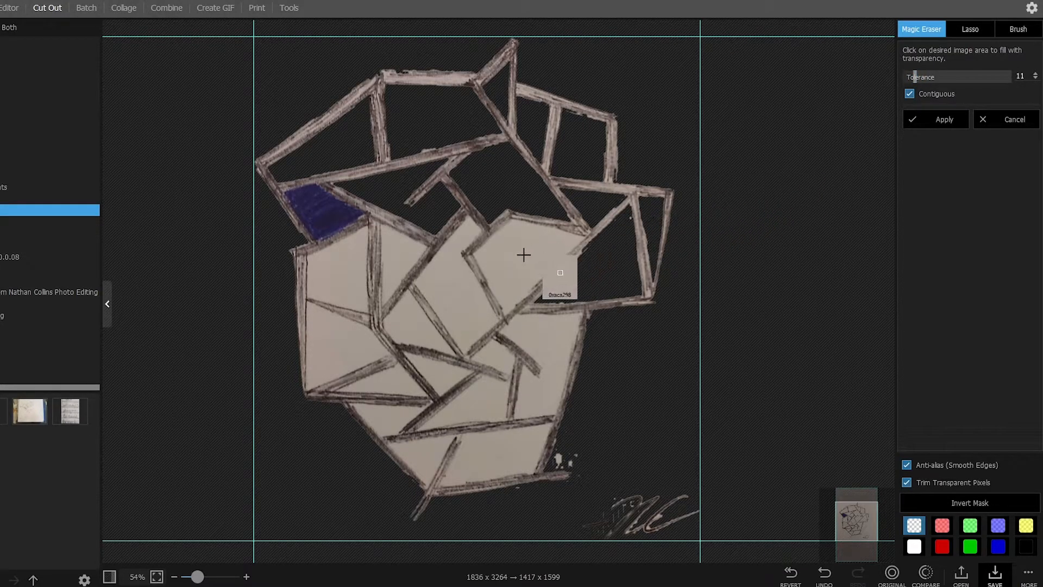
# Erase the paper inside the drawing's central cells with the Magic Eraser at tolerance 11
pyautogui.click(516, 255)
pyautogui.click(454, 287)
pyautogui.click(410, 305)
pyautogui.click(400, 269)
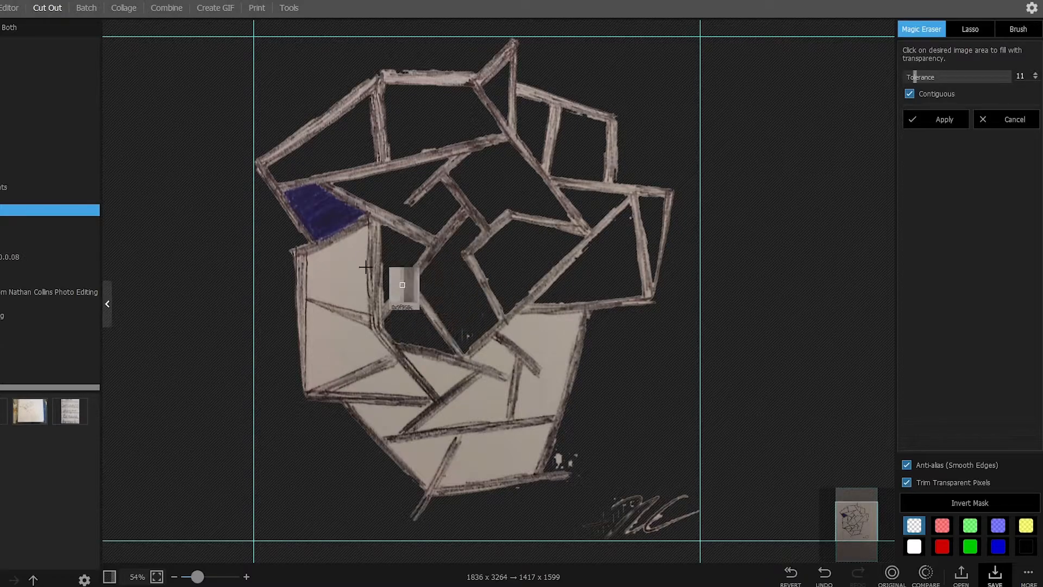
# Erase the paper inside the cells along the drawing's left side, below the blue patch, at tolerance 11
pyautogui.click(353, 280)
pyautogui.click(342, 348)
pyautogui.click(375, 375)
pyautogui.click(394, 383)
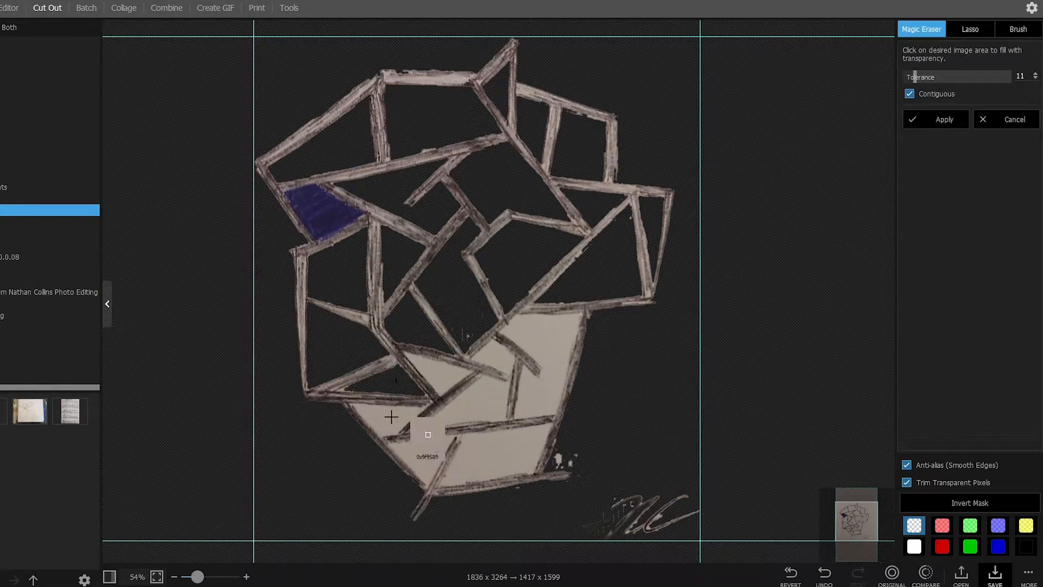
# Erase the paper inside the remaining cells in the lower part of the drawing with the Magic Eraser at tolerance 11
pyautogui.click(399, 417)
pyautogui.click(459, 375)
pyautogui.click(489, 409)
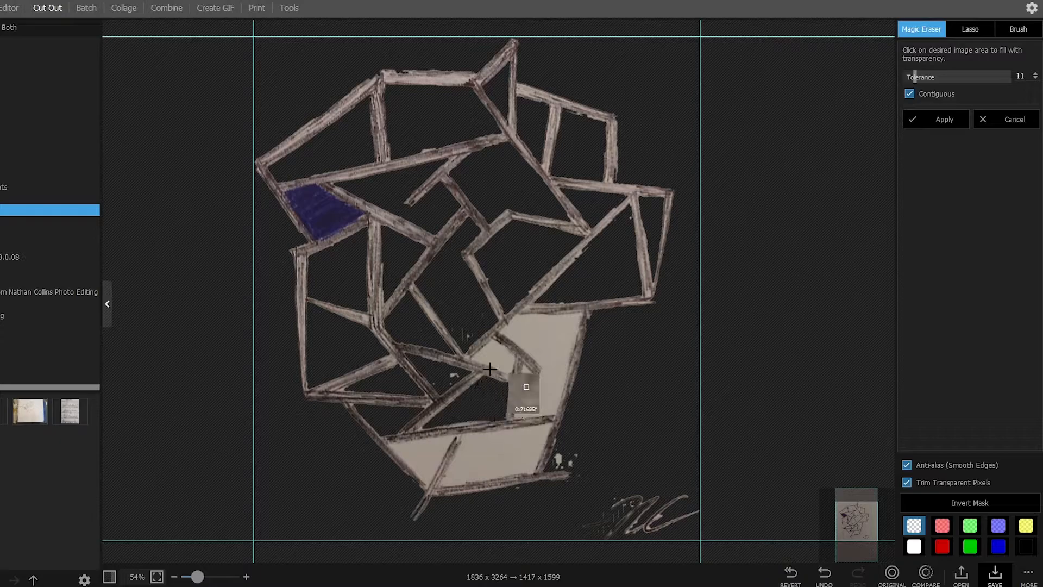
pyautogui.click(503, 348)
pyautogui.click(560, 370)
pyautogui.click(521, 449)
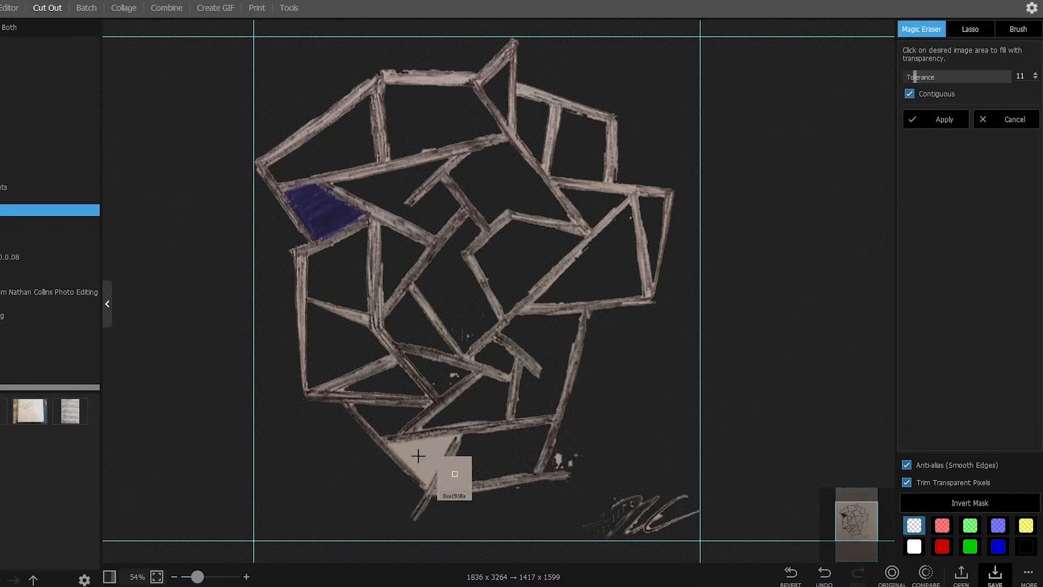
pyautogui.click(418, 459)
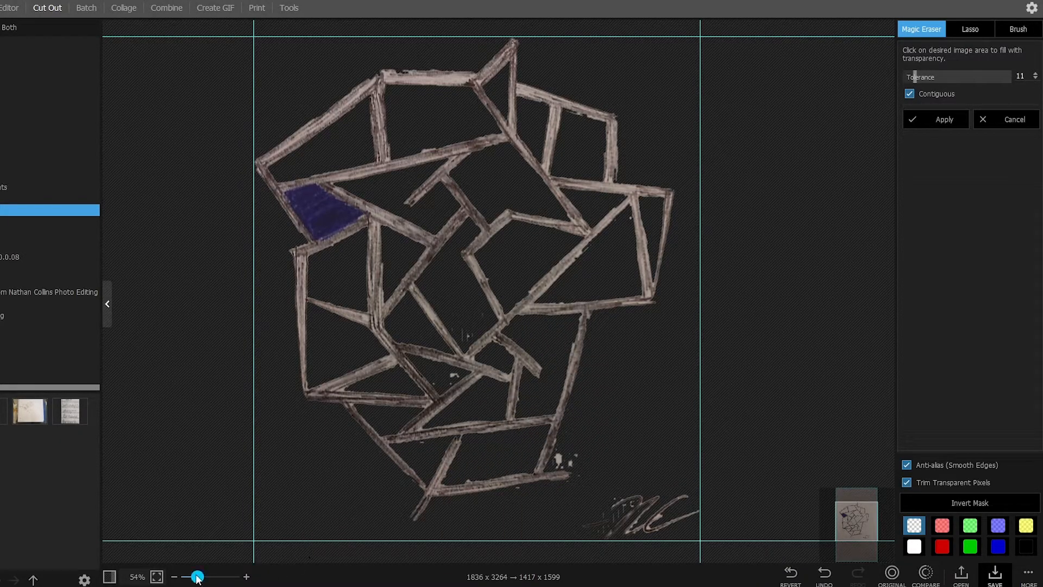
# Erase the leftover paper specks in and around the drawing's lower cells with the brush at size 30
pyautogui.scroll(5, 559, 426)
pyautogui.moveTo(849, 523); pyautogui.dragTo(850, 527)
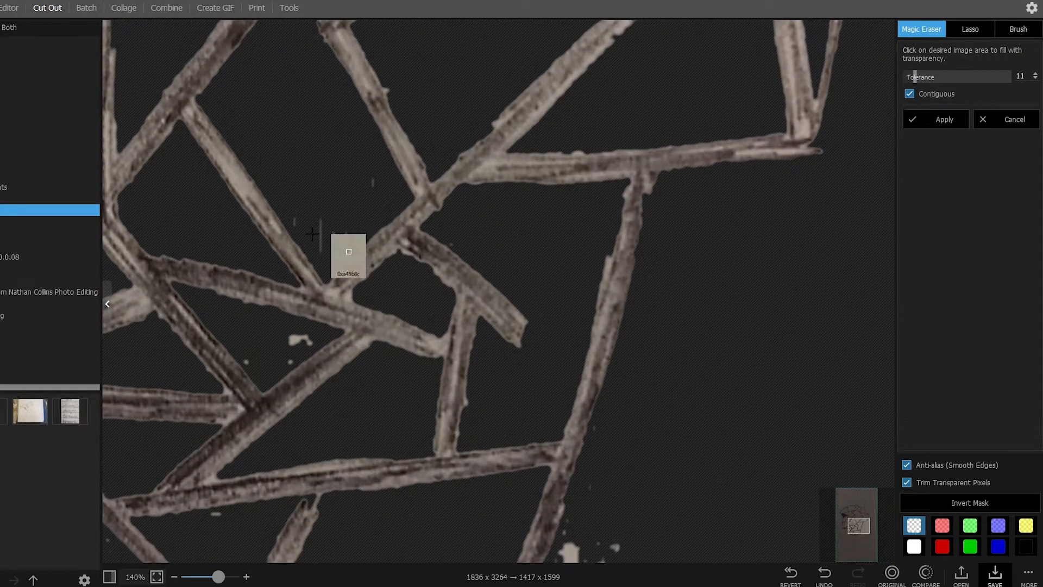
pyautogui.click(1017, 28)
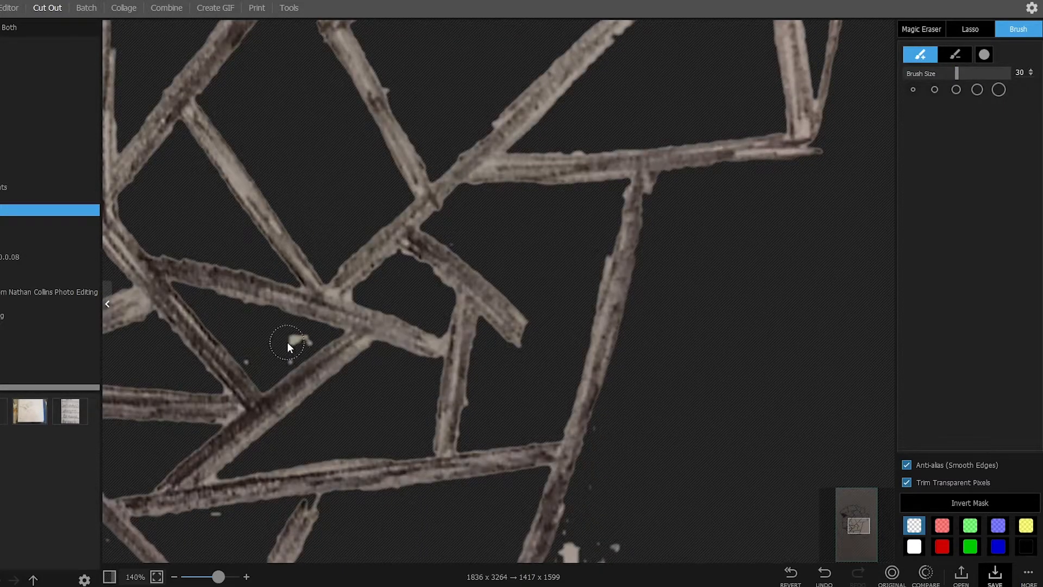
pyautogui.moveTo(288, 344); pyautogui.dragTo(299, 341)
pyautogui.moveTo(861, 525); pyautogui.dragTo(862, 535)
pyautogui.moveTo(607, 136); pyautogui.dragTo(598, 142)
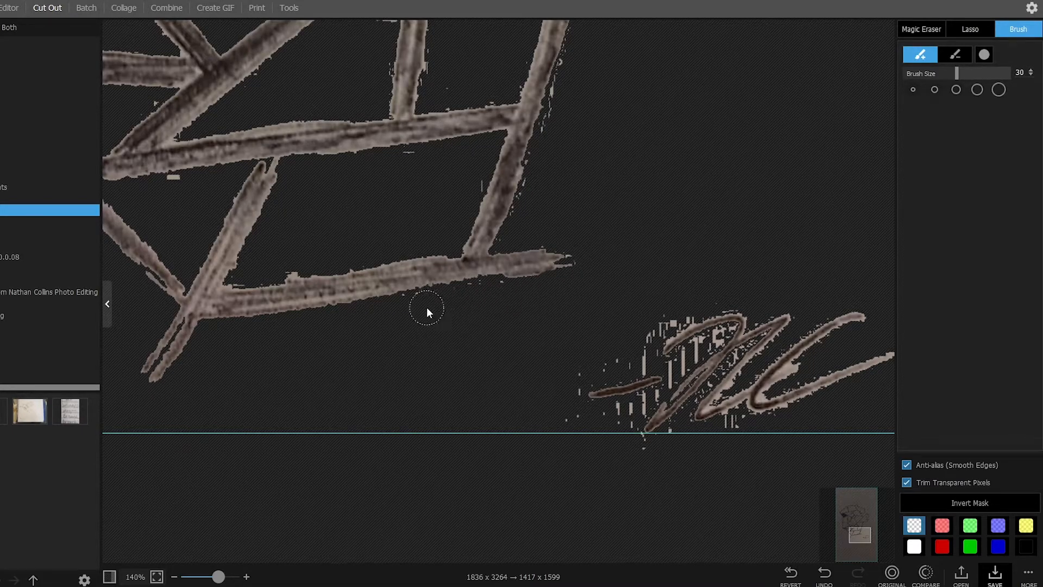
# Brush away the stray specks around the signature's edges at size 30, and undo the last stroke
pyautogui.moveTo(857, 535); pyautogui.dragTo(866, 537)
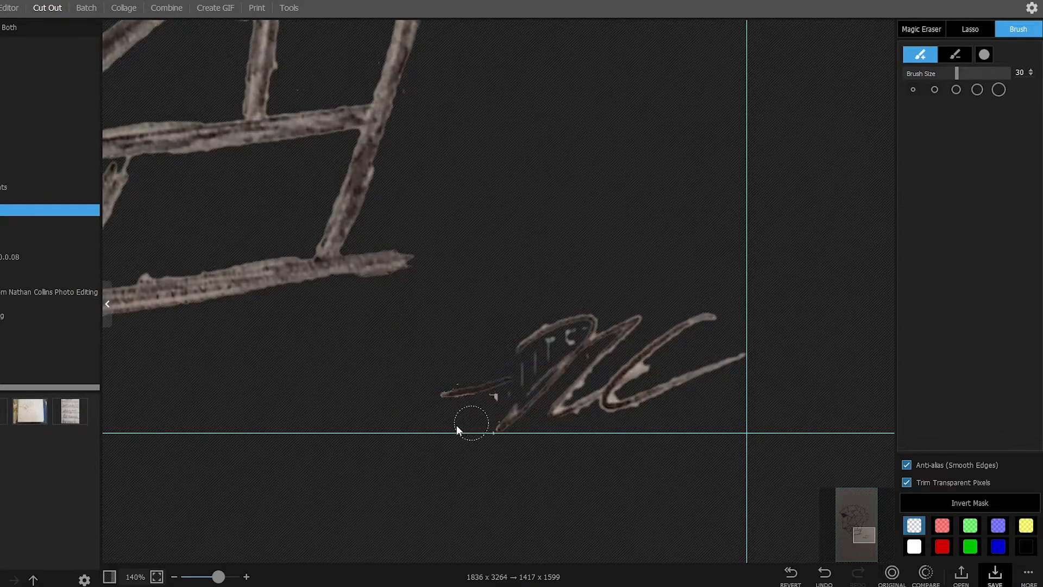
pyautogui.moveTo(692, 356); pyautogui.dragTo(666, 366)
pyautogui.hotkey('ctrl', 'z')
pyautogui.moveTo(861, 535); pyautogui.dragTo(850, 522)
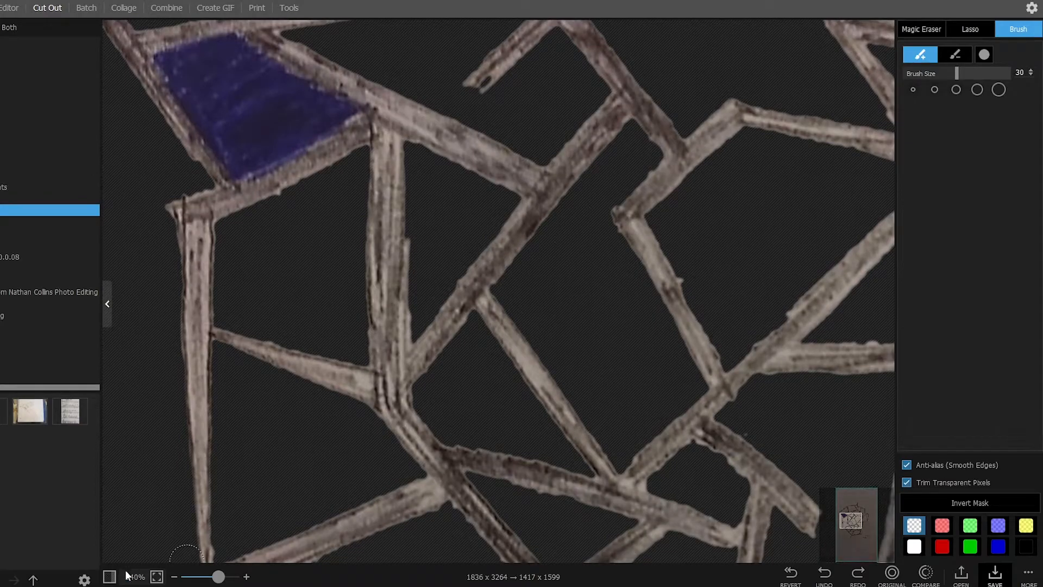
pyautogui.moveTo(218, 576); pyautogui.dragTo(198, 576)
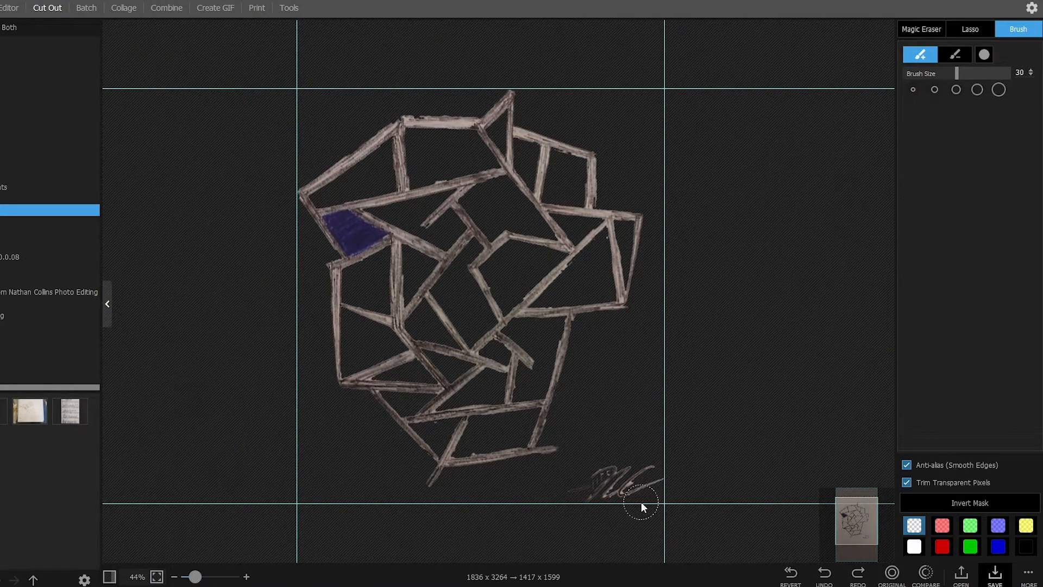
# Erase the paper enclosed by the signature's last letter with the Magic Eraser at tolerance 11
pyautogui.click(922, 29)
pyautogui.scroll(5, 649, 483)
pyautogui.scroll(1, 649, 483)
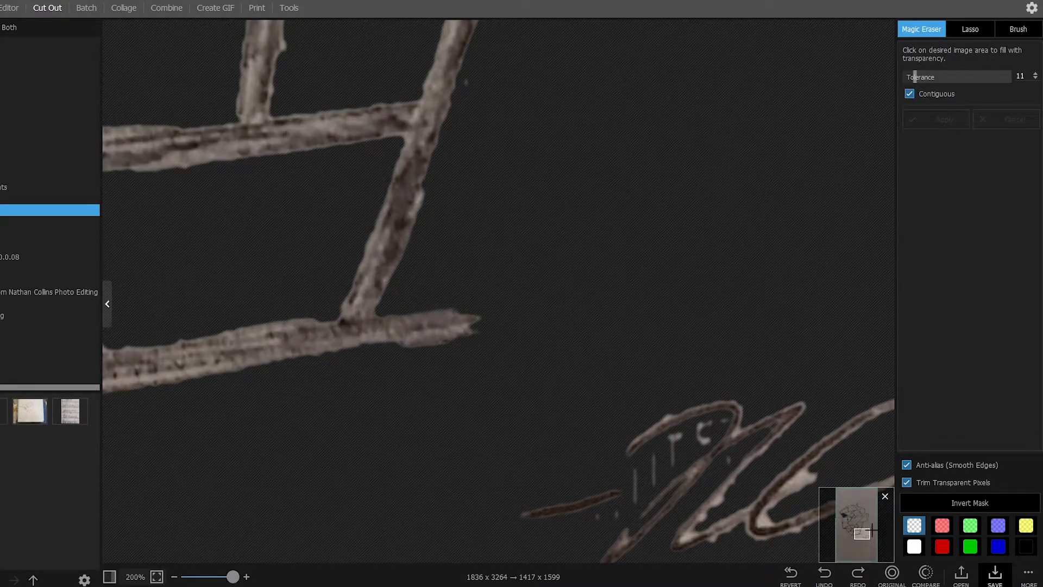
pyautogui.moveTo(864, 536); pyautogui.dragTo(869, 539)
pyautogui.click(538, 298)
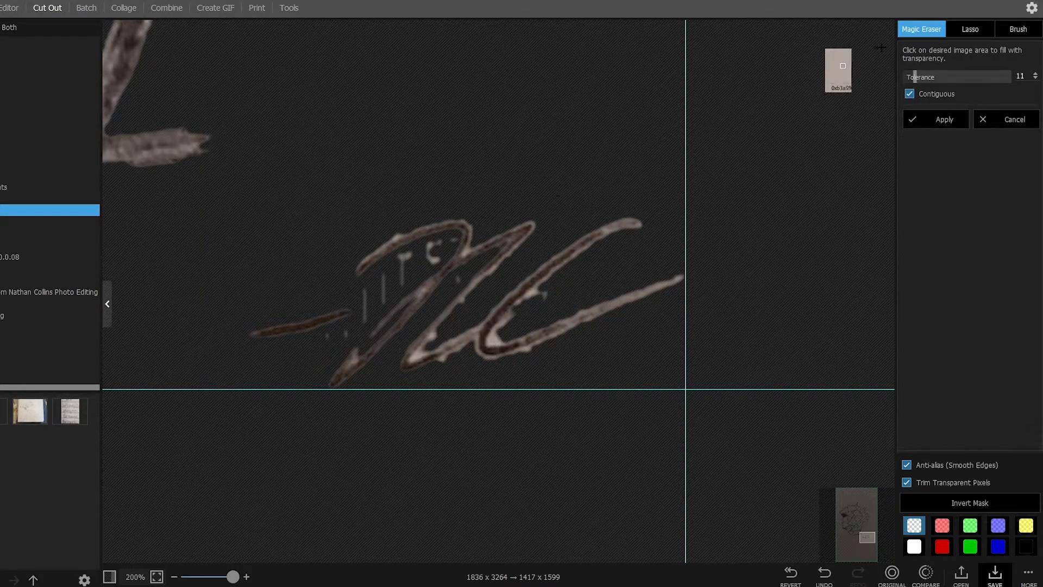
# Erase the remaining paper bits between the signature's letters with the brush at size 11
pyautogui.click(1014, 28)
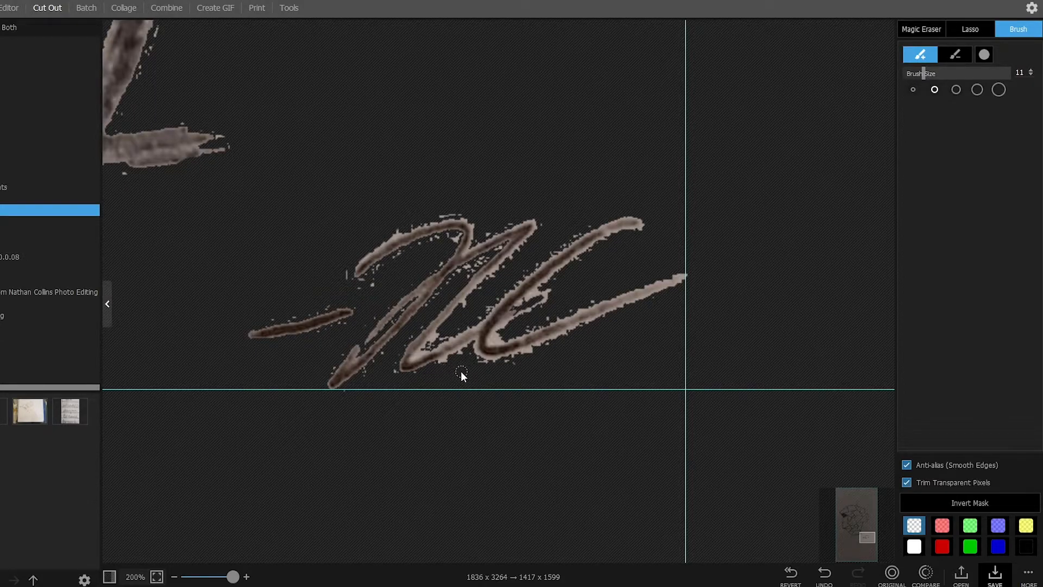
pyautogui.moveTo(505, 333)
pyautogui.mouseDown()
pyautogui.moveTo(497, 339)
pyautogui.moveTo(509, 328)
pyautogui.mouseUp()
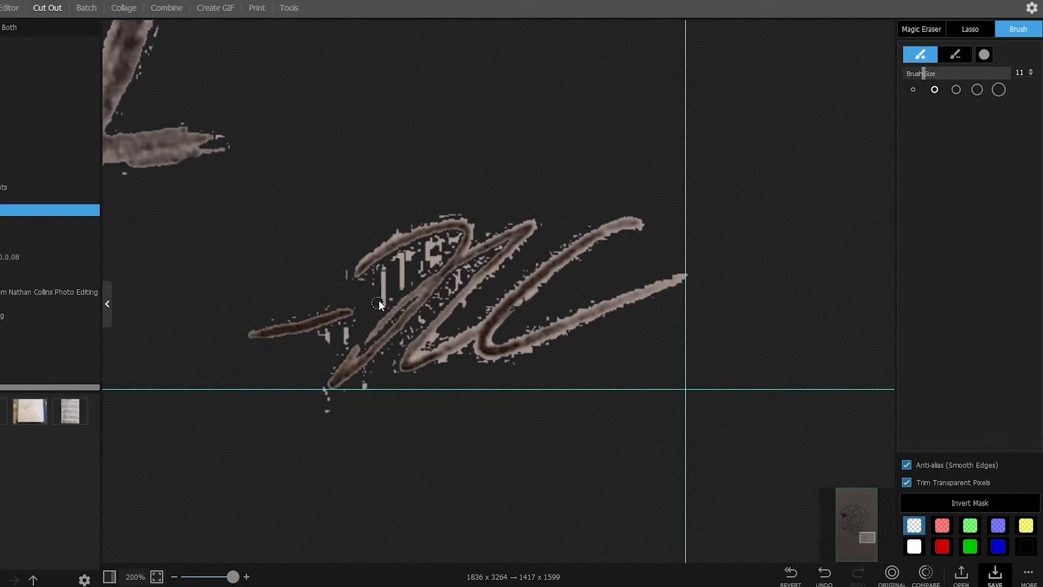
pyautogui.moveTo(448, 251); pyautogui.dragTo(379, 303)
pyautogui.moveTo(409, 270)
pyautogui.mouseDown()
pyautogui.moveTo(430, 259)
pyautogui.moveTo(379, 275)
pyautogui.mouseUp()
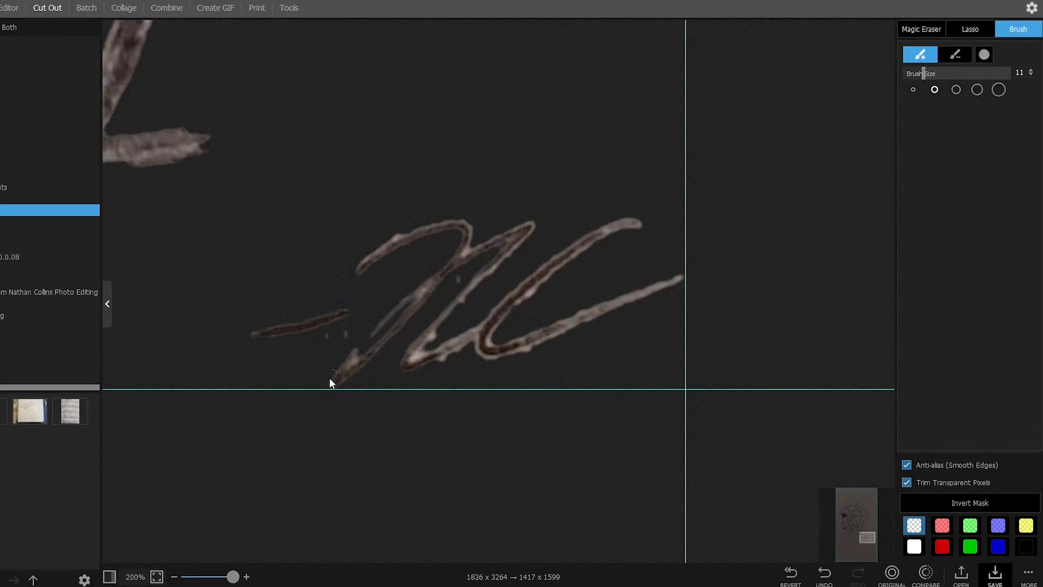
pyautogui.moveTo(232, 576); pyautogui.dragTo(195, 576)
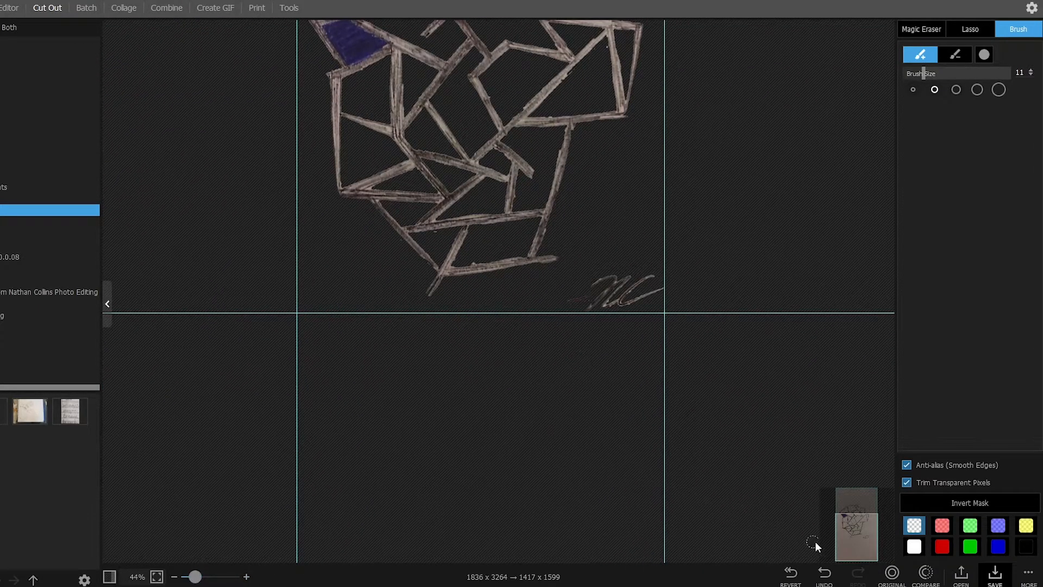
pyautogui.click(838, 522)
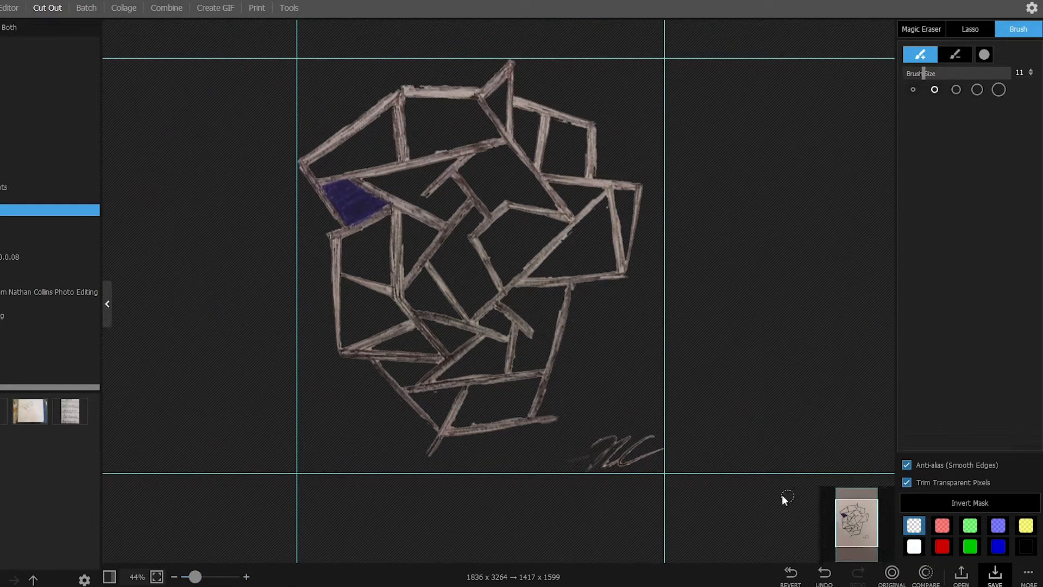
# Save the cutout to the Desktop as the PNG file 20160916_112021-cutout, and dismiss the completion dialog
pyautogui.click(998, 581)
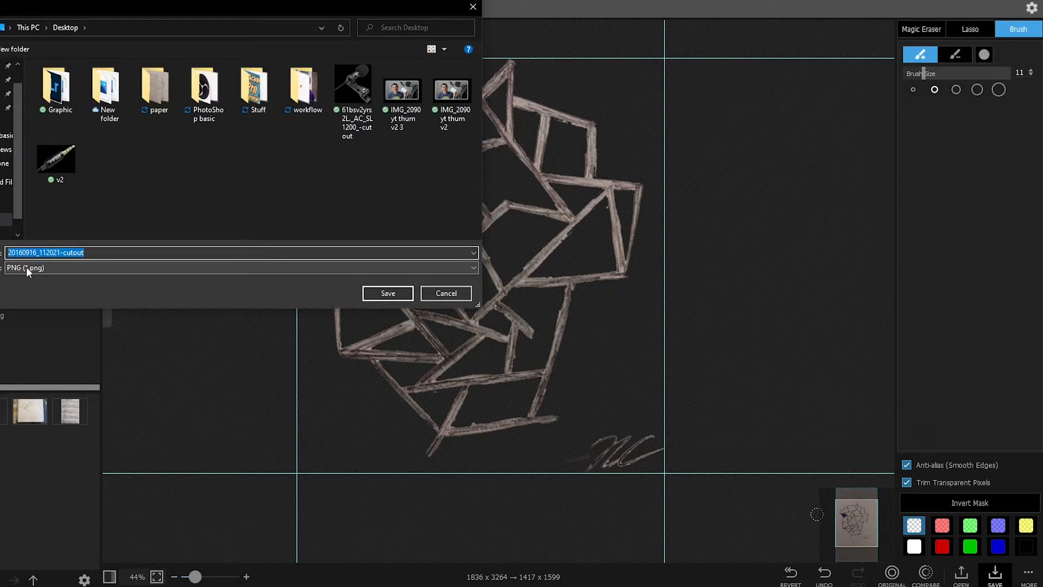
pyautogui.click(4, 66)
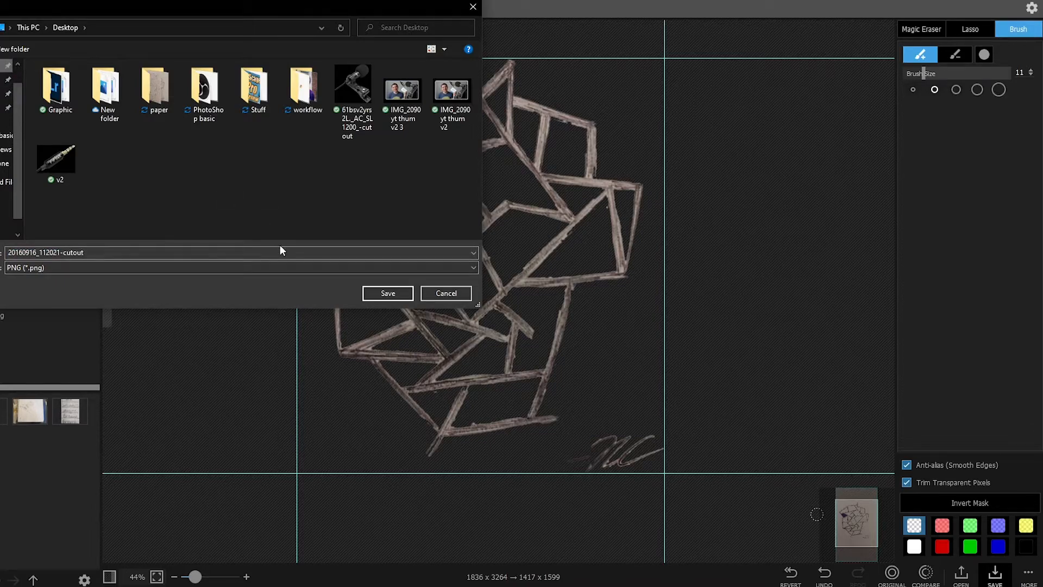
pyautogui.click(395, 296)
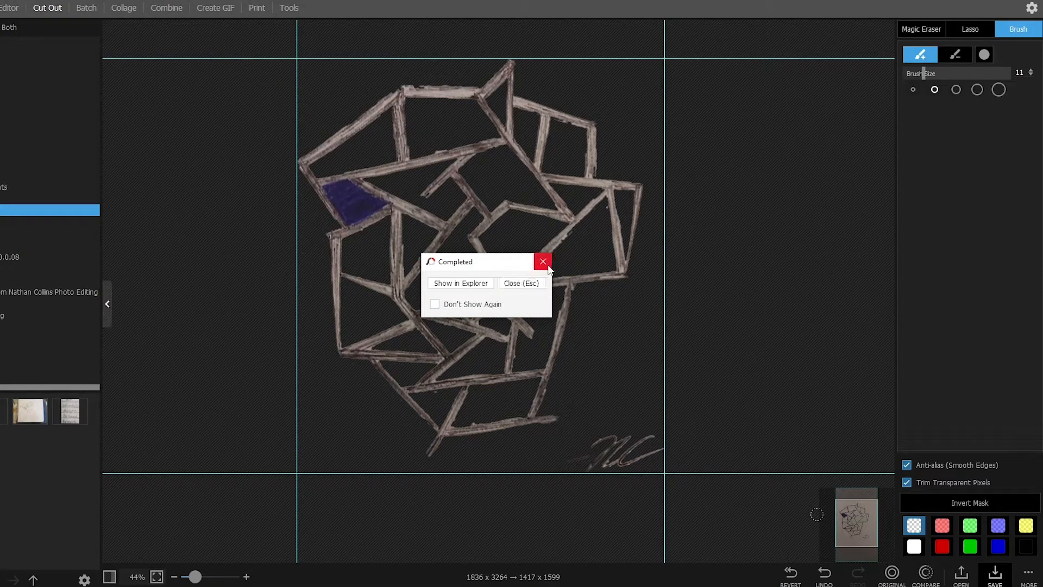
pyautogui.click(544, 263)
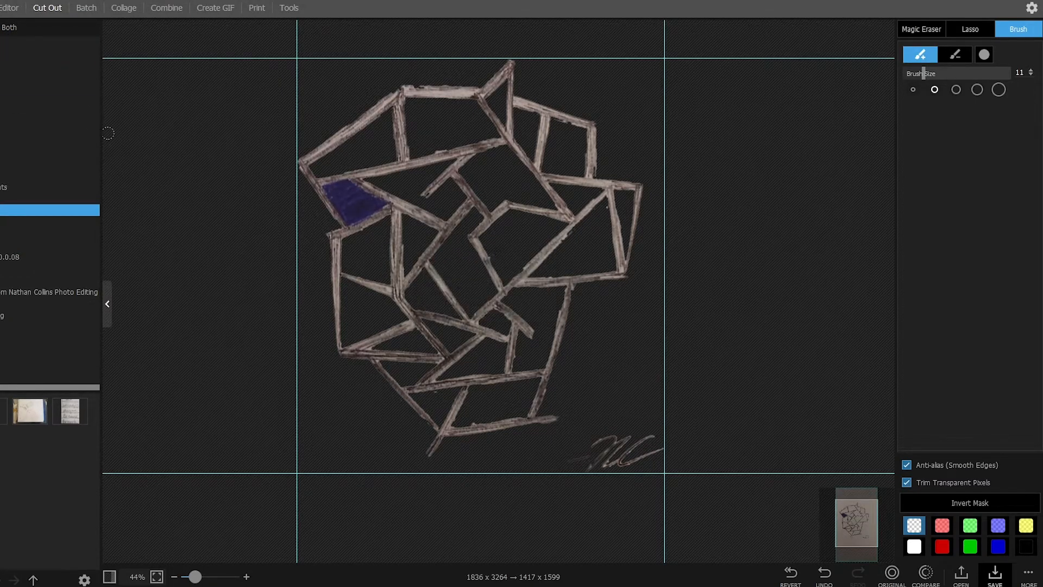
# View the saved cutout from the Desktop folder in the editor, and close it
pyautogui.click(10, 8)
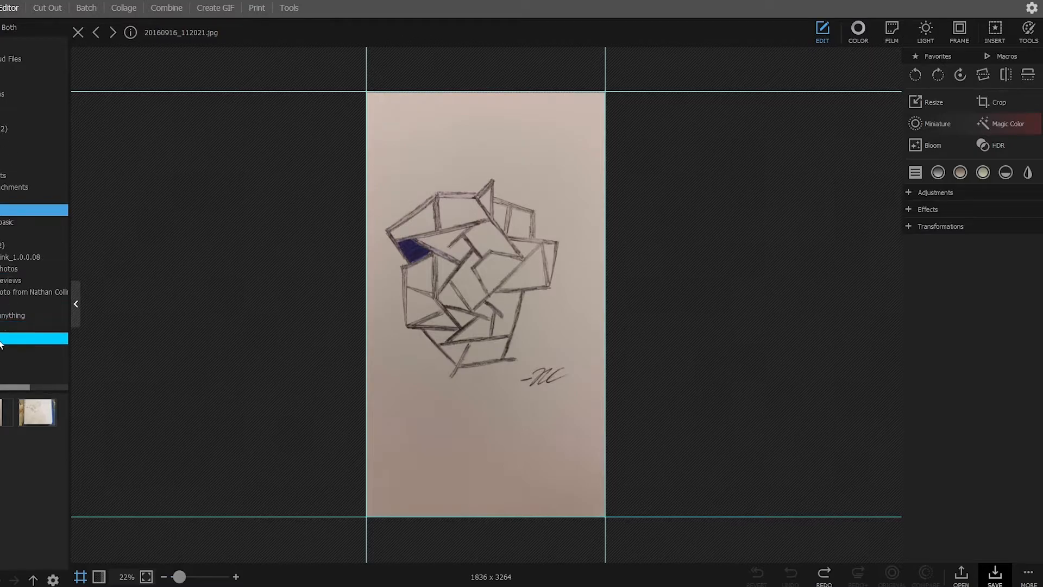
pyautogui.click(33, 47)
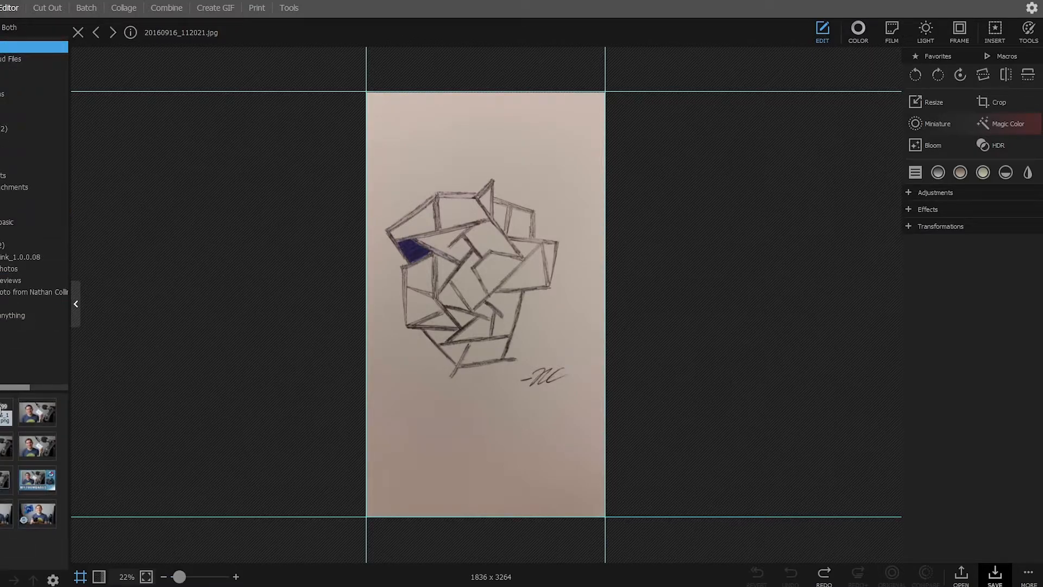
pyautogui.click(7, 413)
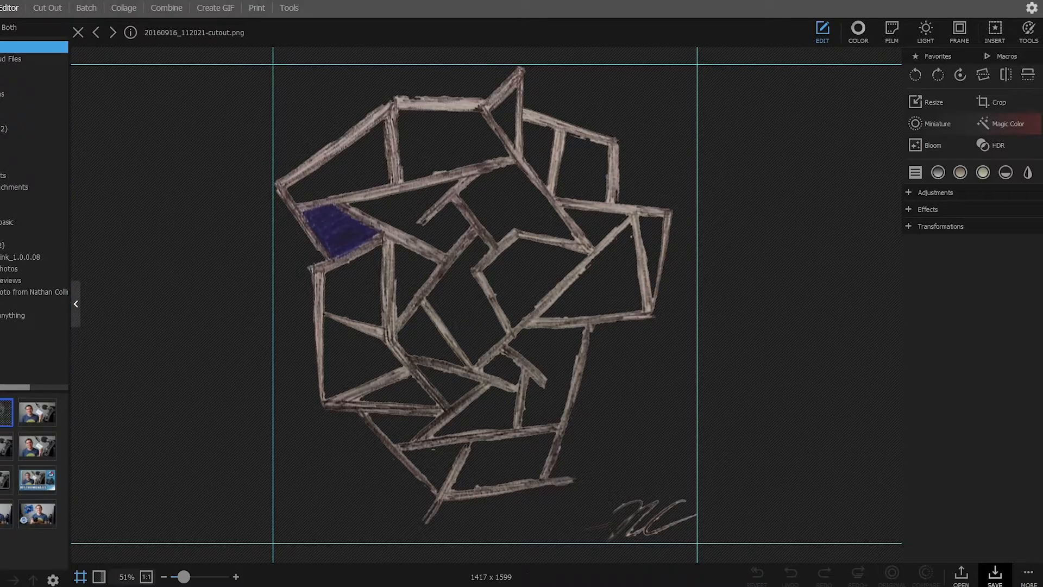
pyautogui.click(78, 32)
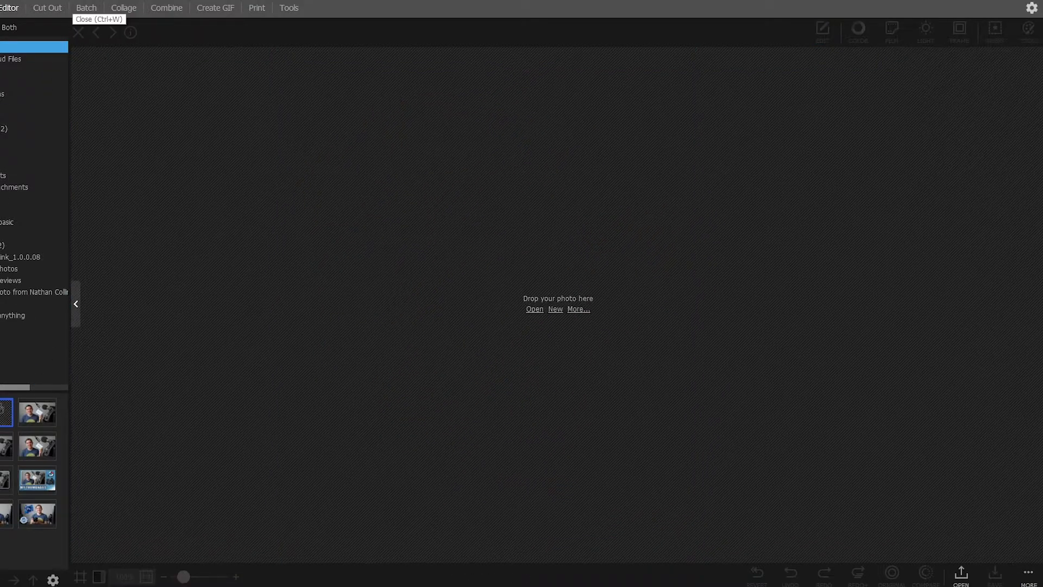
# Find the original drawing photo 20160916_112021.jpg in the paper folder and open it in the editor
pyautogui.click(53, 32)
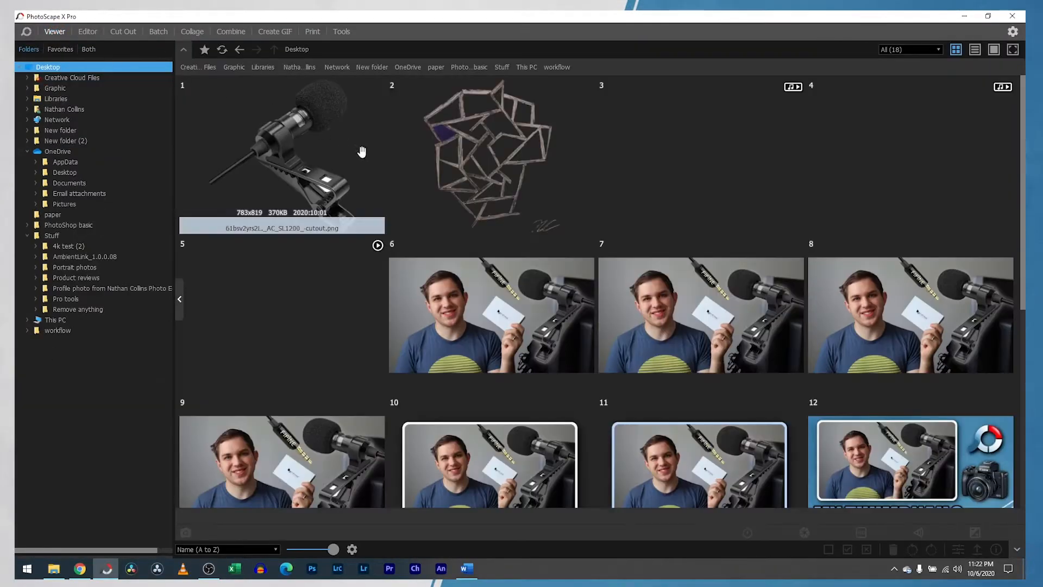
pyautogui.click(108, 214)
pyautogui.doubleClick(300, 168)
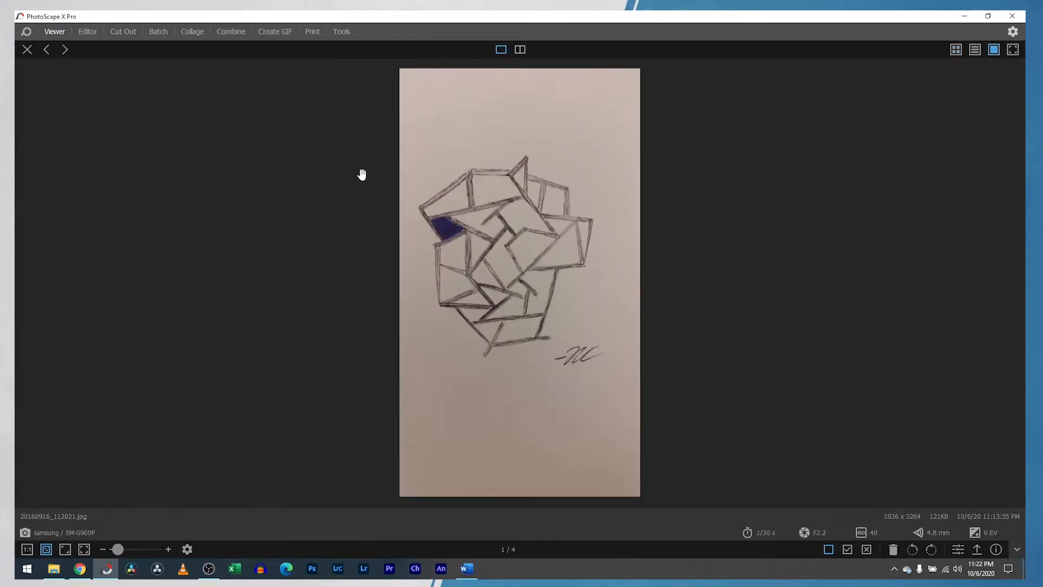
pyautogui.click(959, 549)
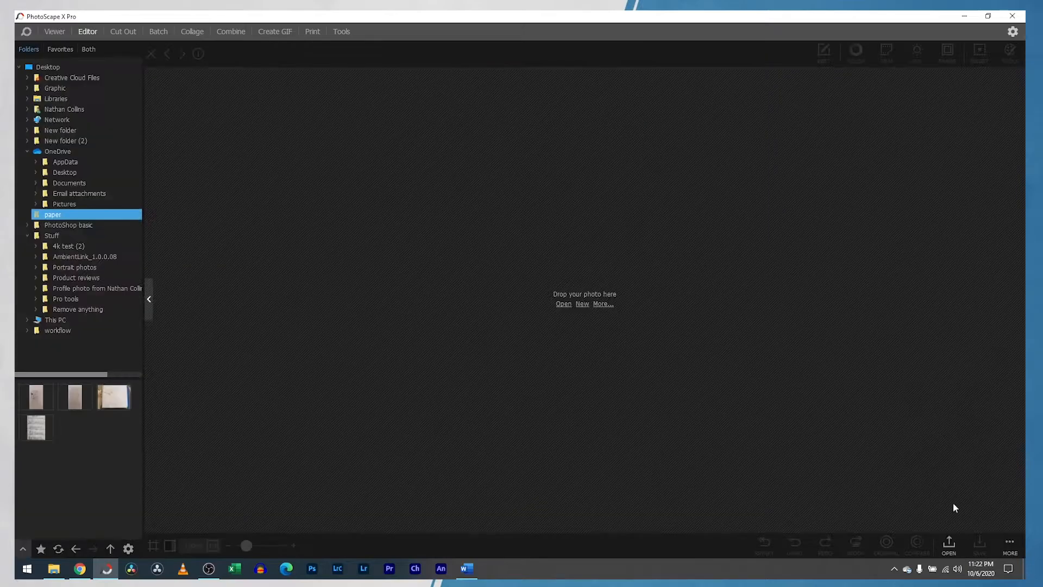
# Insert the image 20160916_112021-cutout from the Desktop on top of the drawing photo
pyautogui.click(976, 50)
pyautogui.click(857, 54)
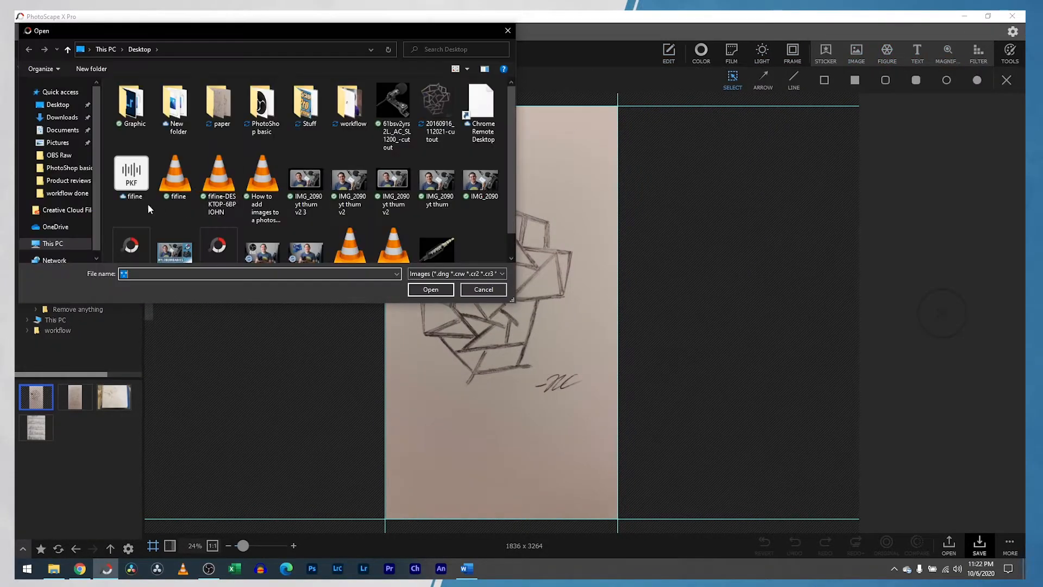
pyautogui.doubleClick(431, 101)
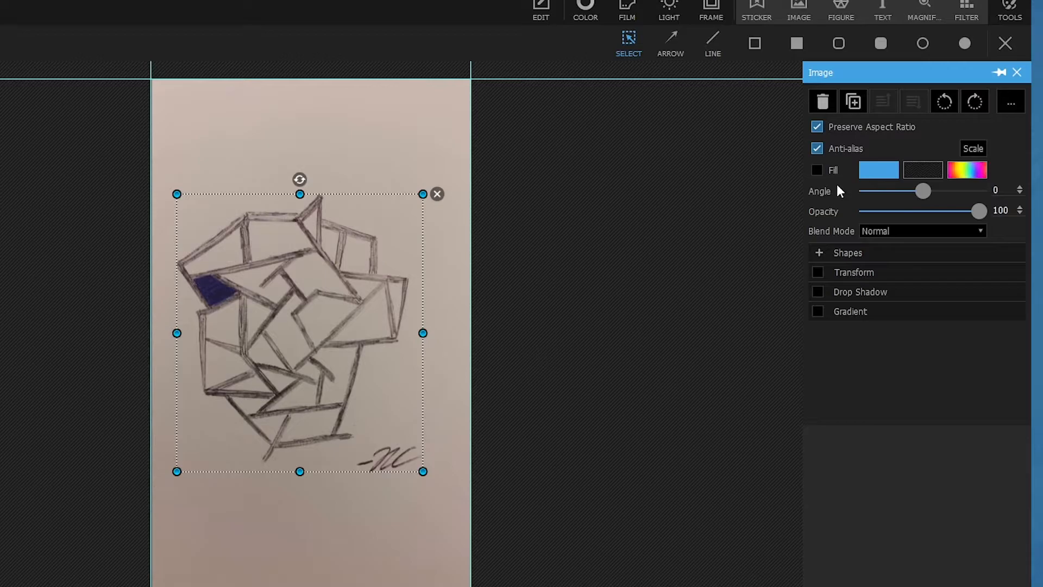
# Apply the red-to-yellow gradient to the inserted cutout and shift it slightly down and right of the drawing underneath
pyautogui.click(818, 311)
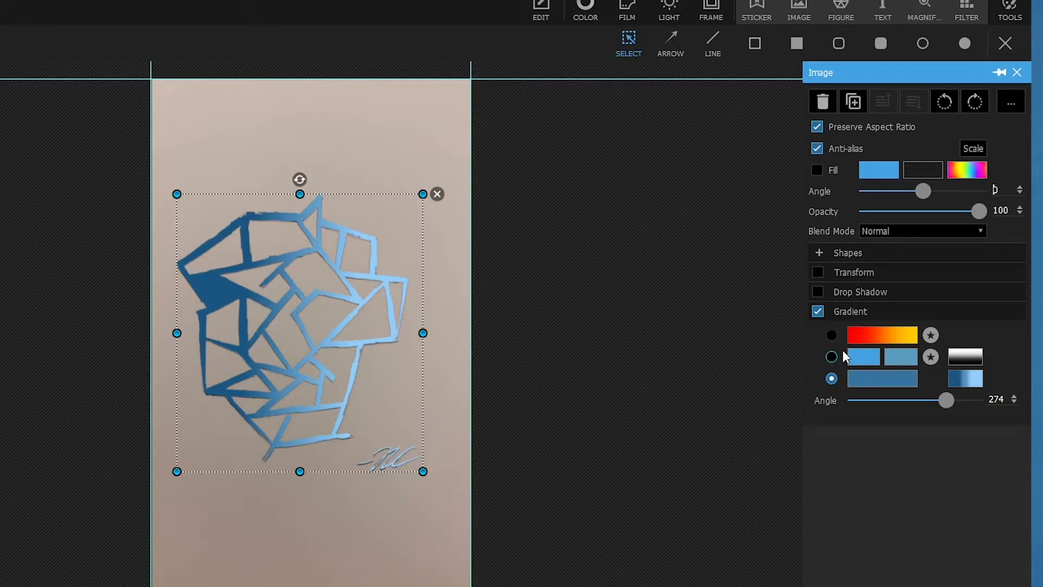
pyautogui.click(832, 335)
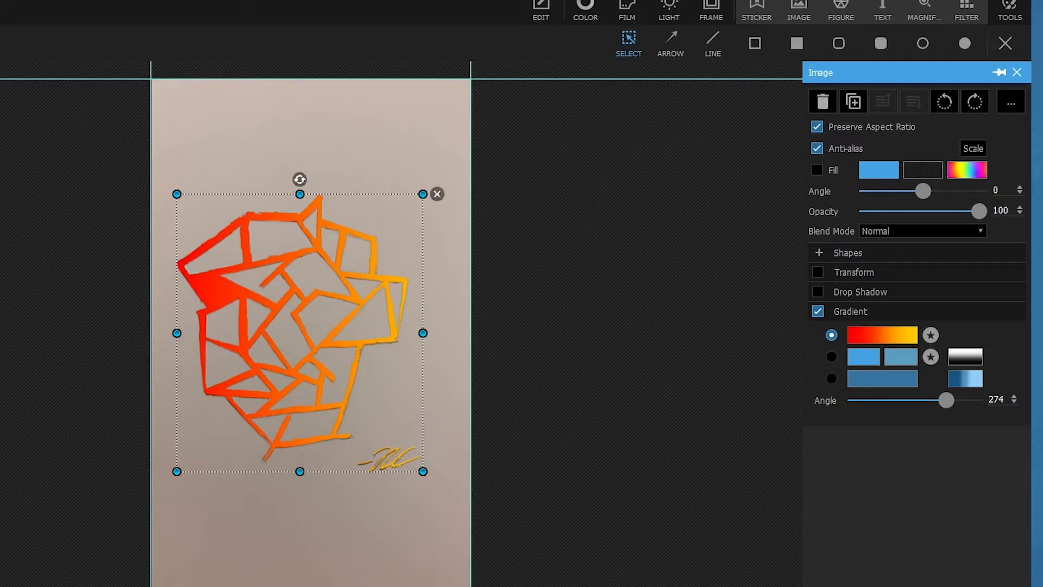
pyautogui.scroll(3, 296, 368)
pyautogui.moveTo(296, 368); pyautogui.dragTo(300, 373)
pyautogui.moveTo(156, 586); pyautogui.dragTo(151, 586)
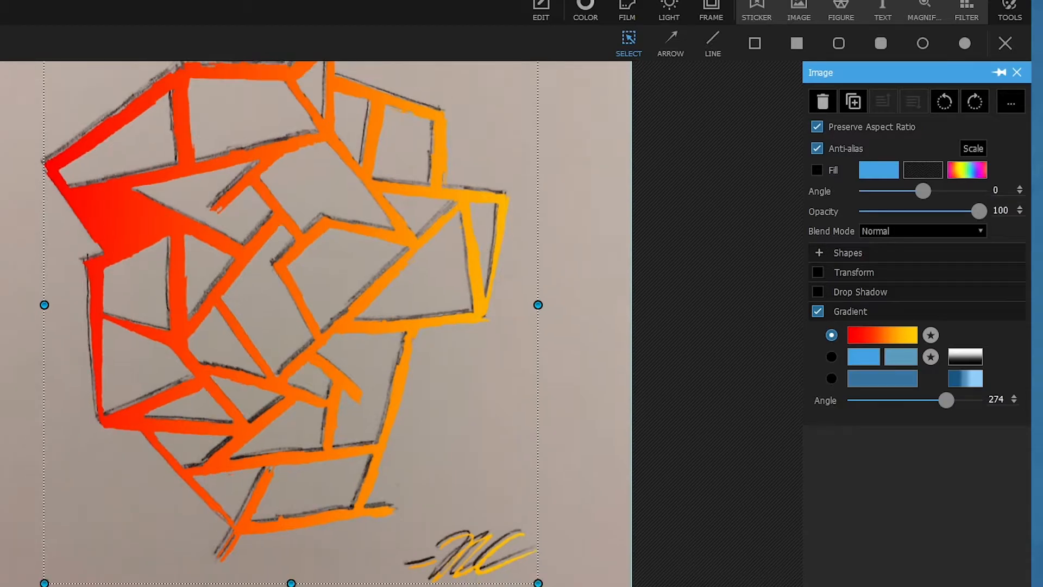
pyautogui.scroll(-3, 311, 365)
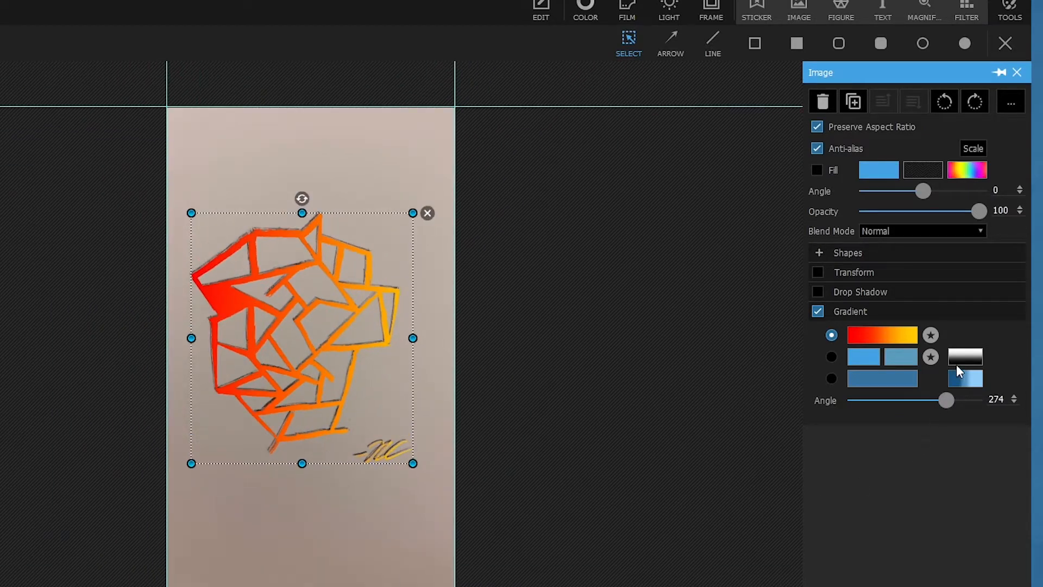
# Give the cutout a black drop shadow with distance 16, blur 100 and angle 38, and turn off its gradient
pyautogui.click(818, 292)
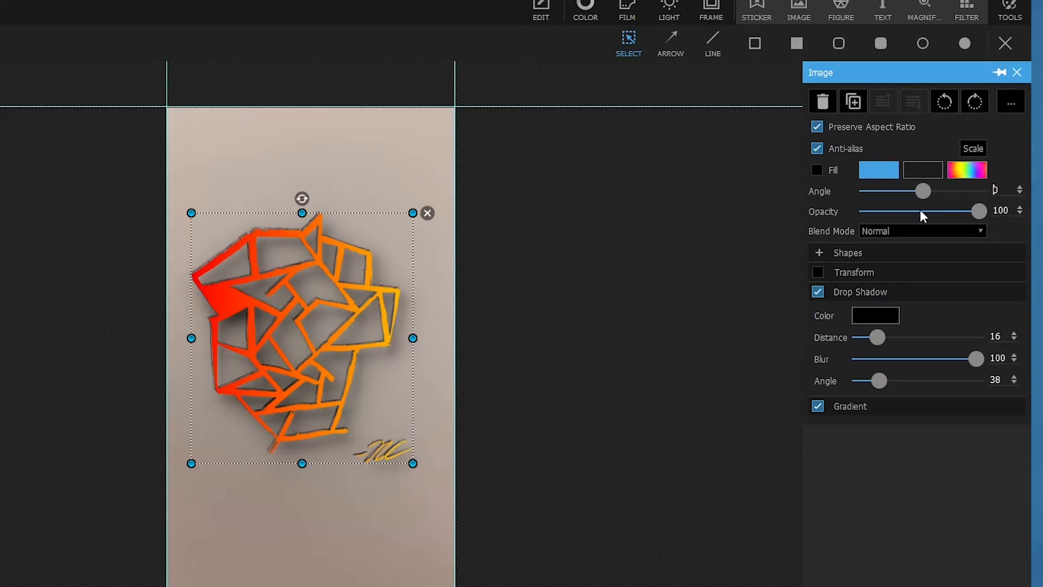
pyautogui.click(818, 407)
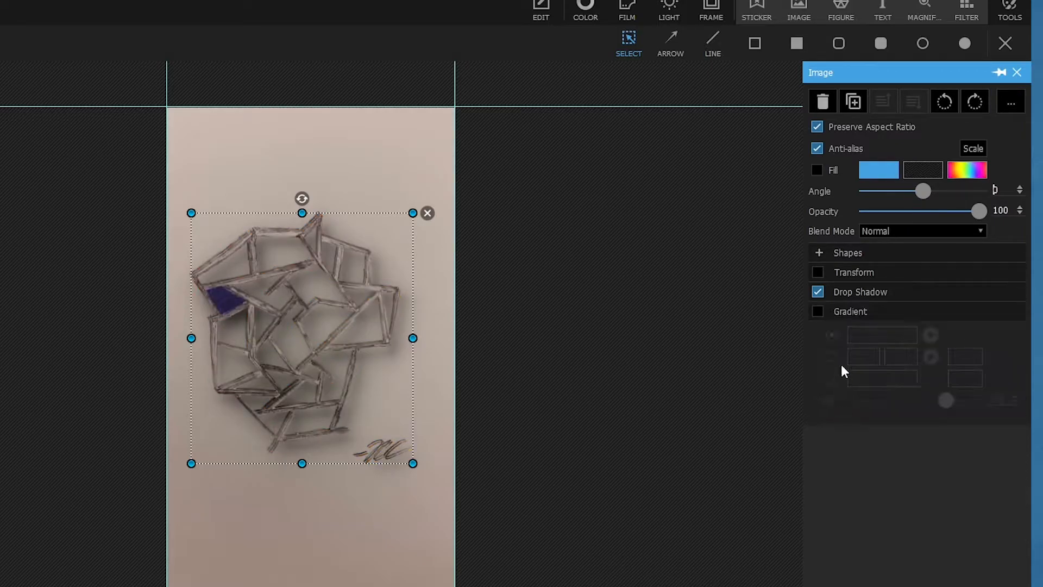
# Try the gradient on the cutout again with the grey metallic preset and the red-to-yellow preset, and turn the gradient off
pyautogui.click(819, 310)
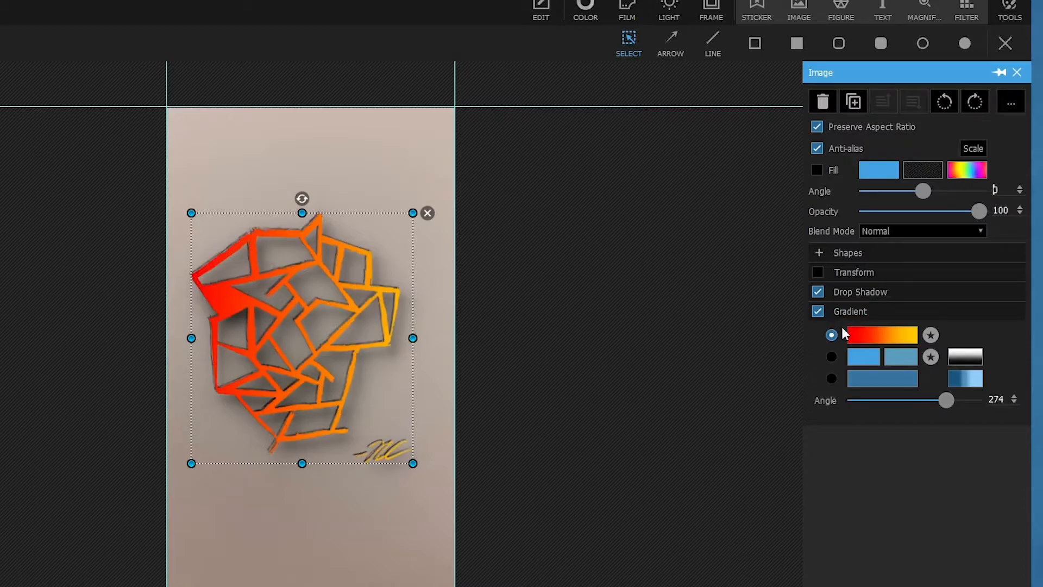
pyautogui.click(862, 384)
pyautogui.click(823, 297)
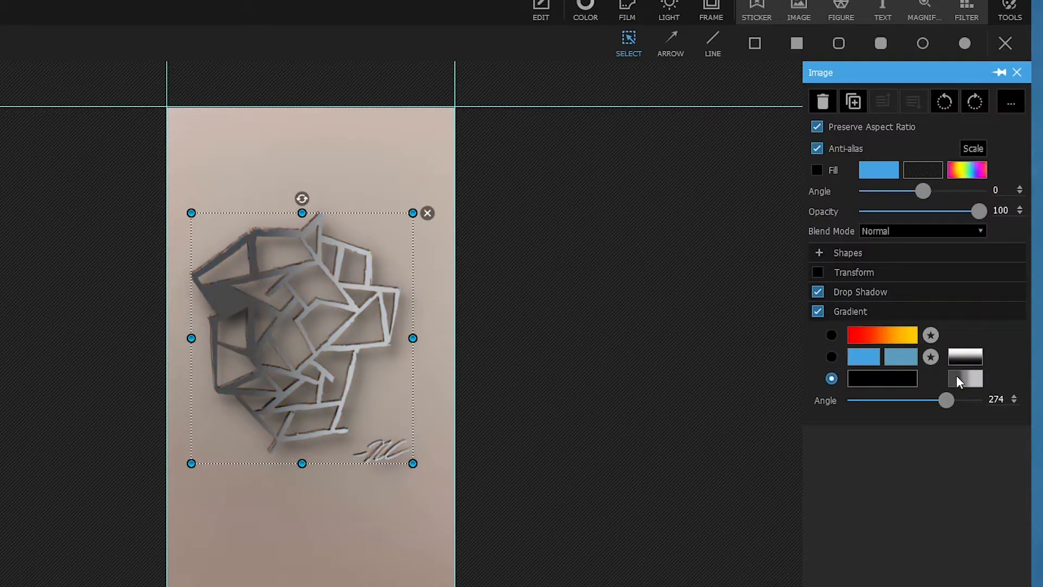
pyautogui.click(831, 334)
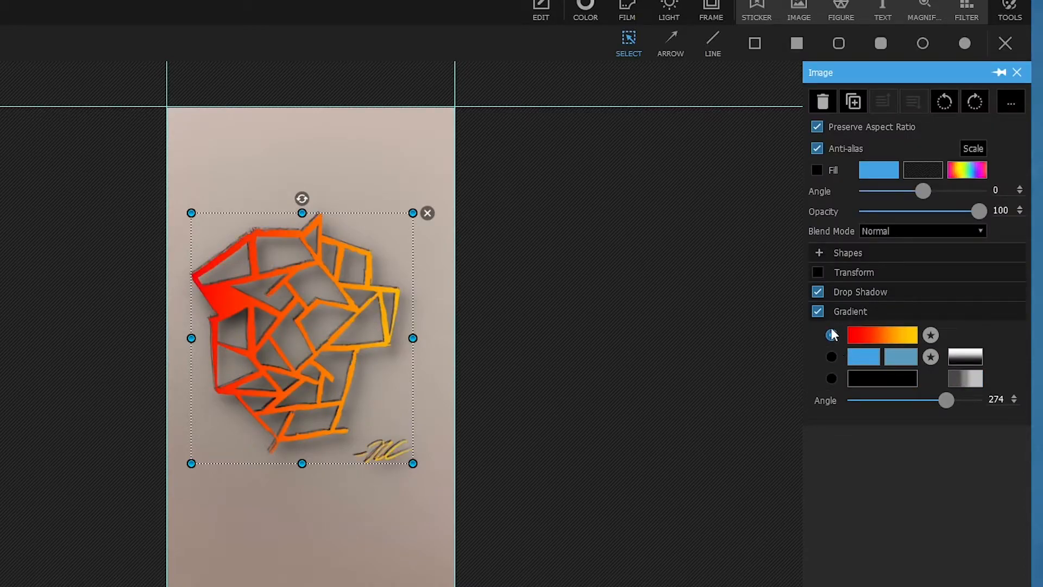
pyautogui.click(819, 309)
# Give the inserted cutout a solid black fill
pyautogui.click(869, 172)
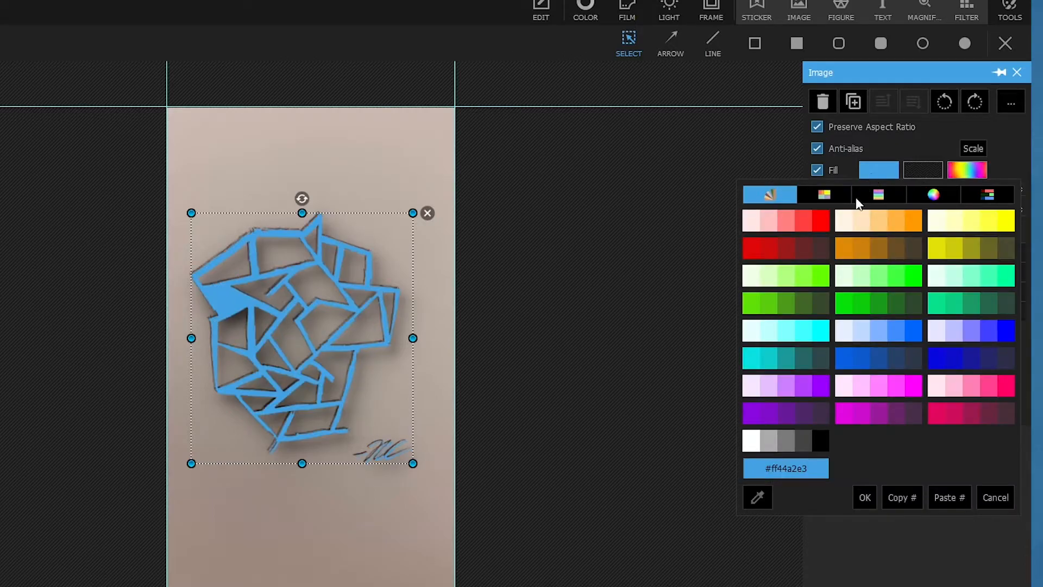
pyautogui.click(820, 441)
pyautogui.click(819, 441)
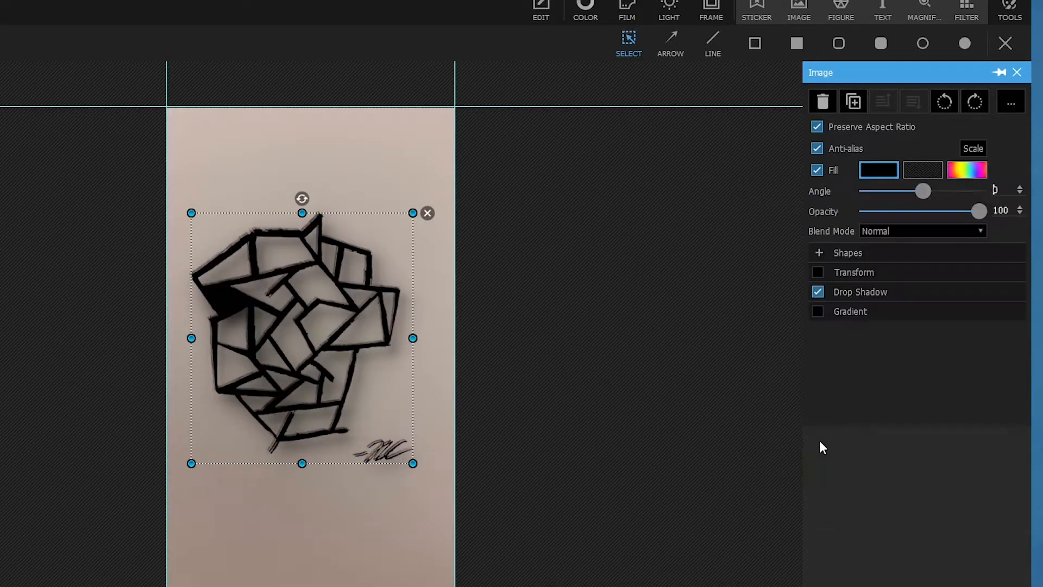
# Realign the black cutout exactly over the drawing underneath and turn off its drop shadow
pyautogui.moveTo(295, 385); pyautogui.dragTo(293, 383)
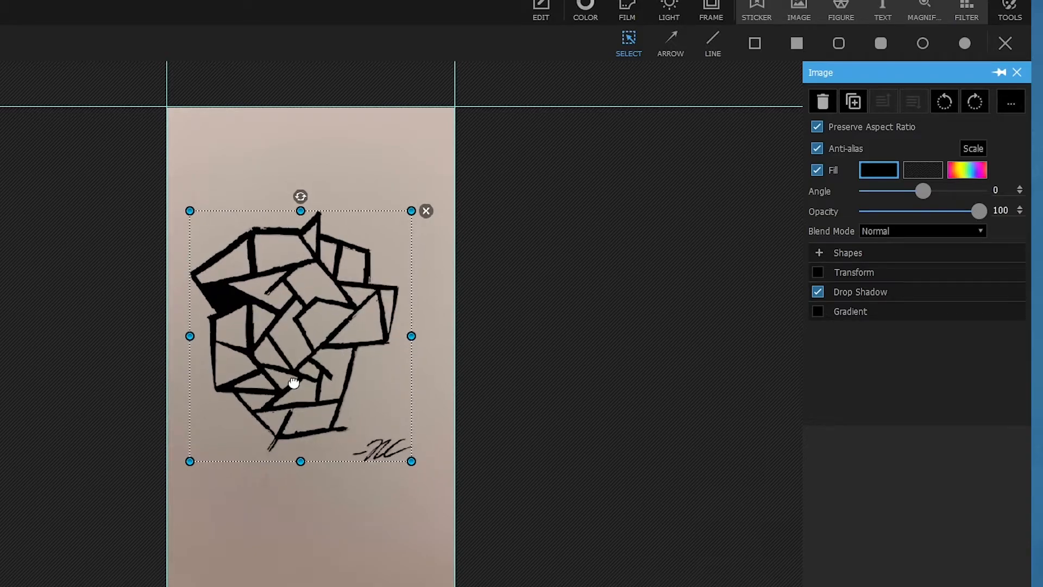
pyautogui.click(817, 292)
pyautogui.scroll(3, 380, 414)
pyautogui.scroll(-1, 294, 421)
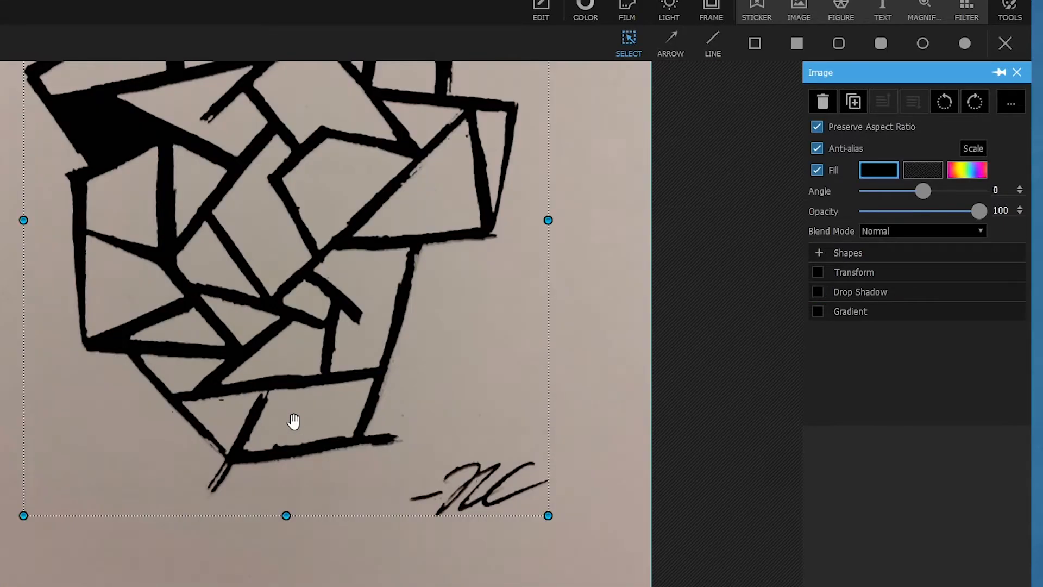
pyautogui.scroll(-5, 293, 421)
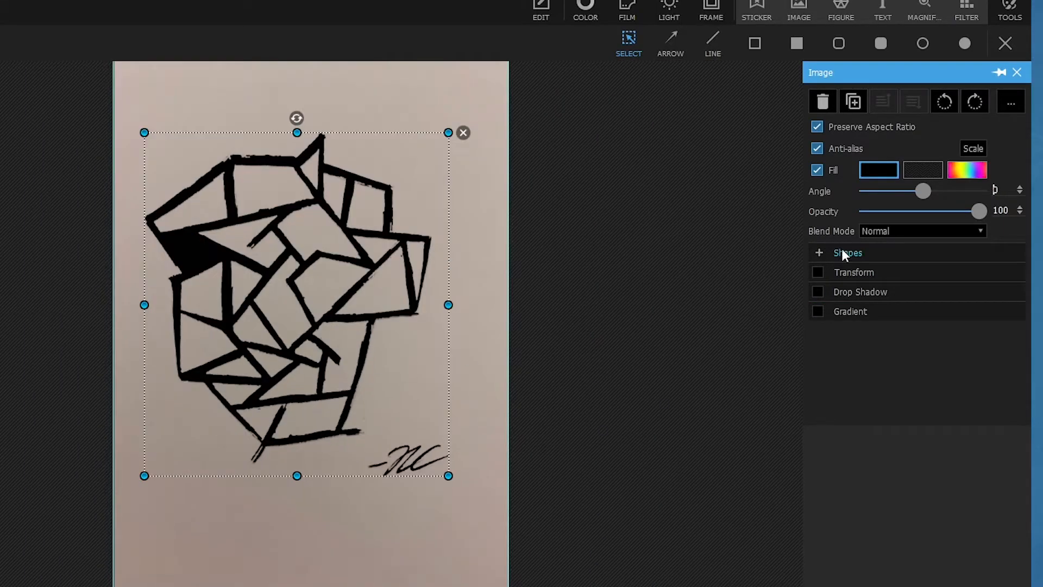
# Change the cutout's fill to dark purple and nudge it into place over the drawing
pyautogui.click(878, 168)
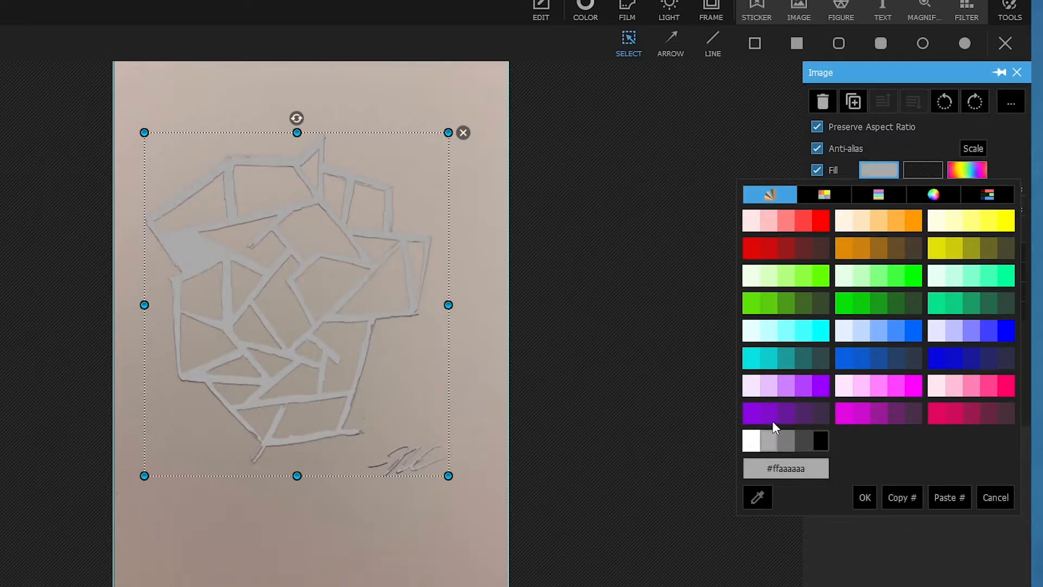
pyautogui.click(810, 411)
pyautogui.moveTo(337, 303)
pyautogui.mouseDown()
pyautogui.moveTo(342, 511)
pyautogui.moveTo(337, 291)
pyautogui.moveTo(337, 303)
pyautogui.mouseUp()
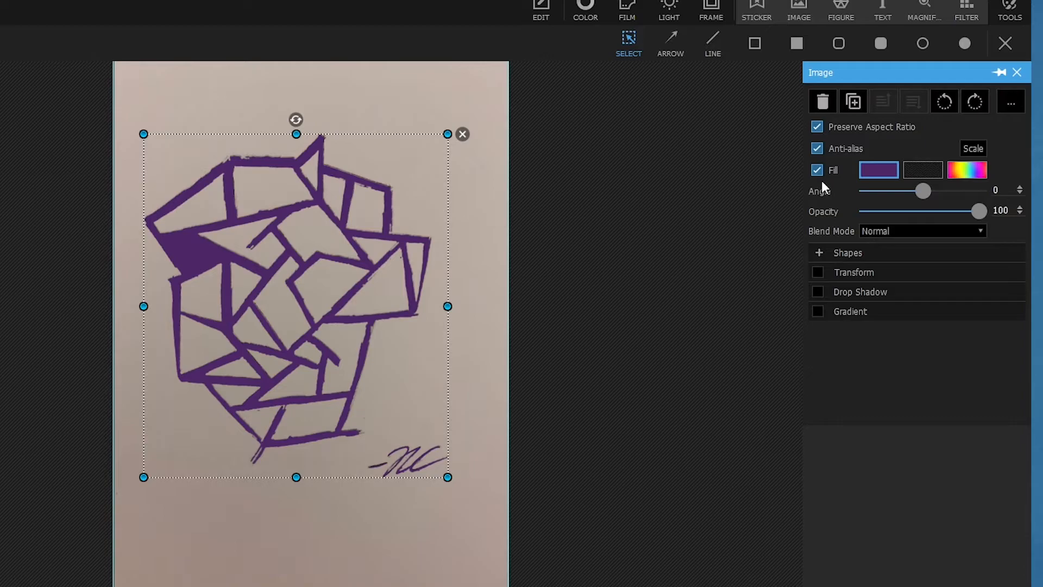
# Replace the purple cutout with a fresh insert of 20160916_112021-cutout from the Desktop, aligned exactly over the drawing
pyautogui.click(462, 134)
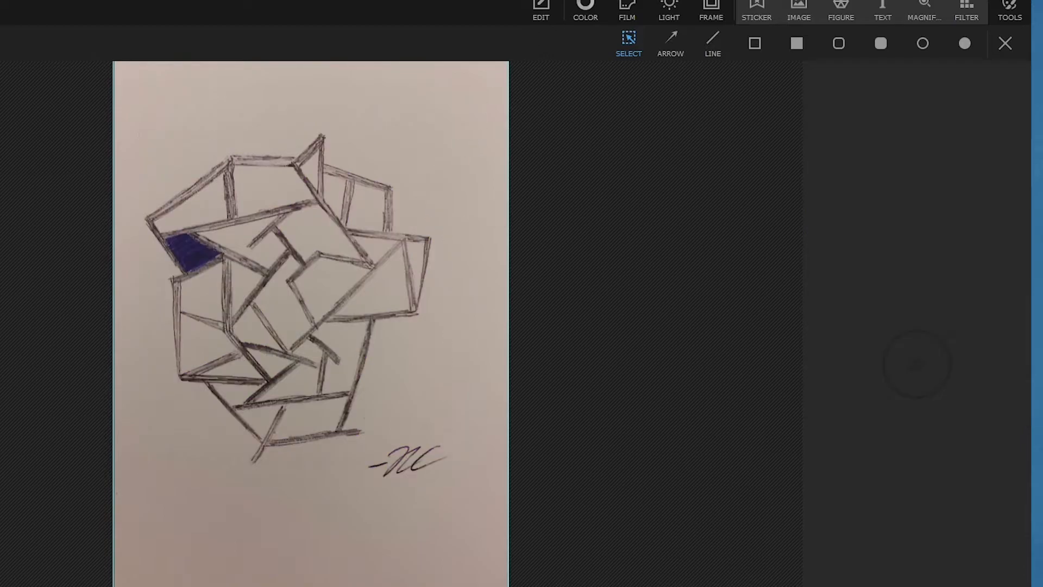
pyautogui.click(796, 12)
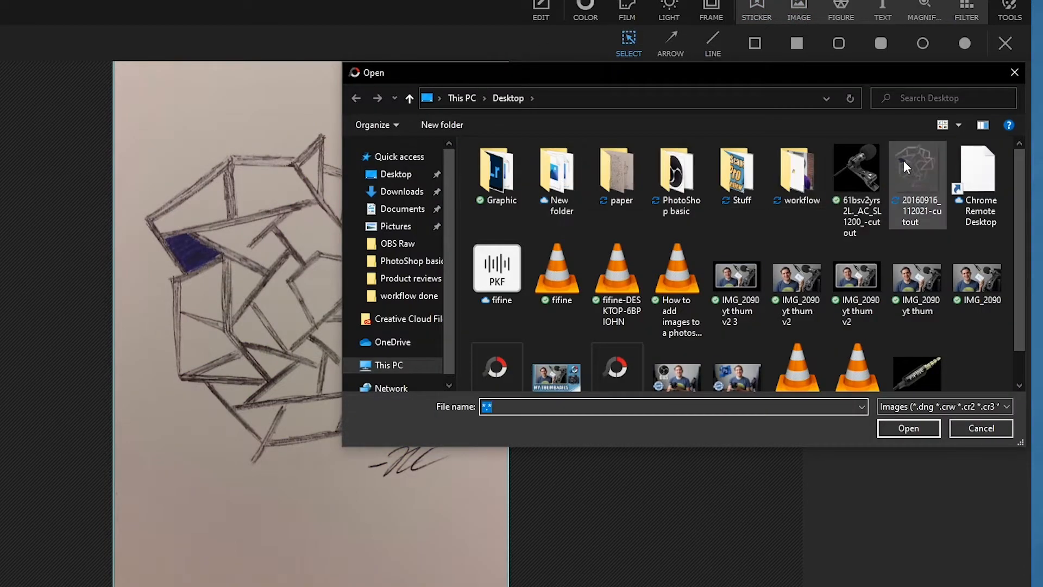
pyautogui.doubleClick(916, 173)
pyautogui.moveTo(296, 292); pyautogui.dragTo(278, 235)
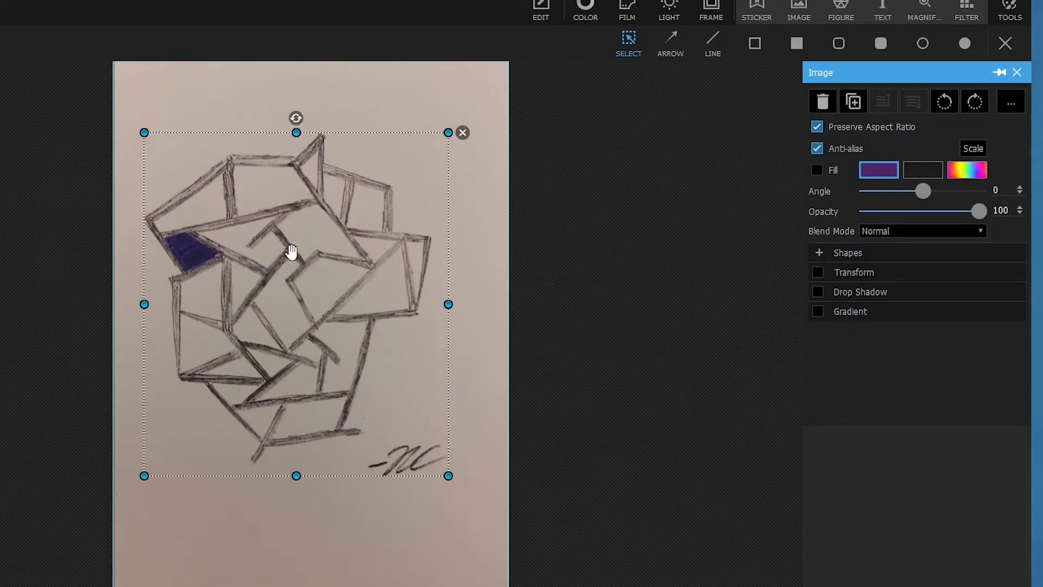
pyautogui.moveTo(387, 263); pyautogui.dragTo(388, 265)
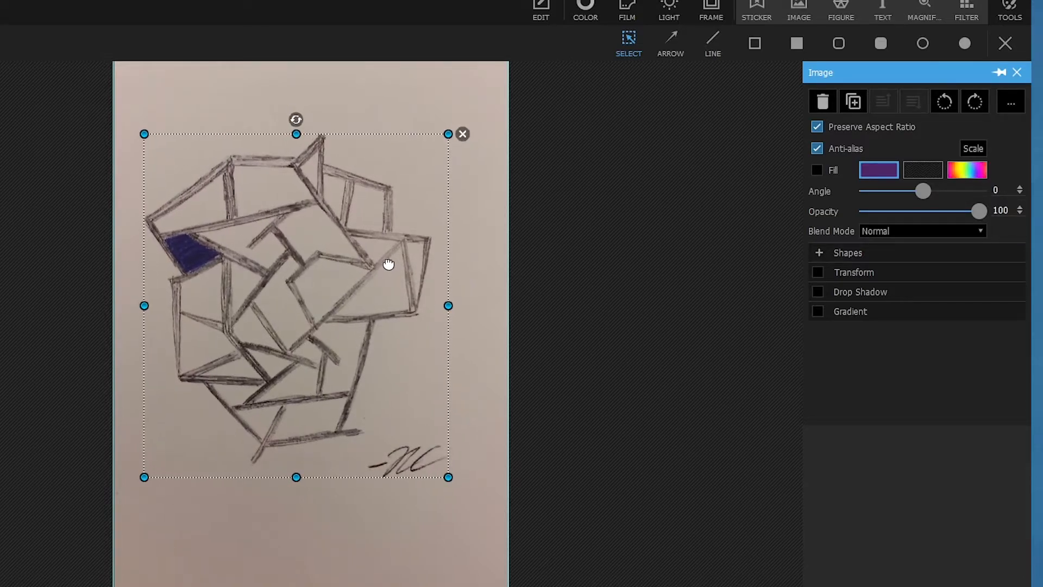
# Try the Darken and Multiply blend modes on the cutout and settle on Difference
pyautogui.click(885, 232)
pyautogui.click(896, 270)
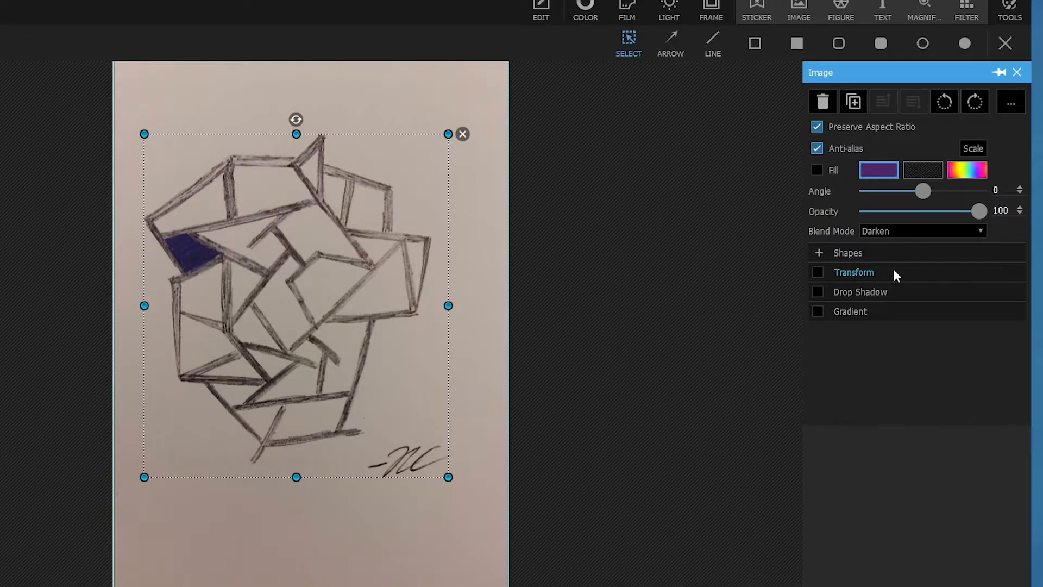
pyautogui.click(887, 231)
pyautogui.click(886, 281)
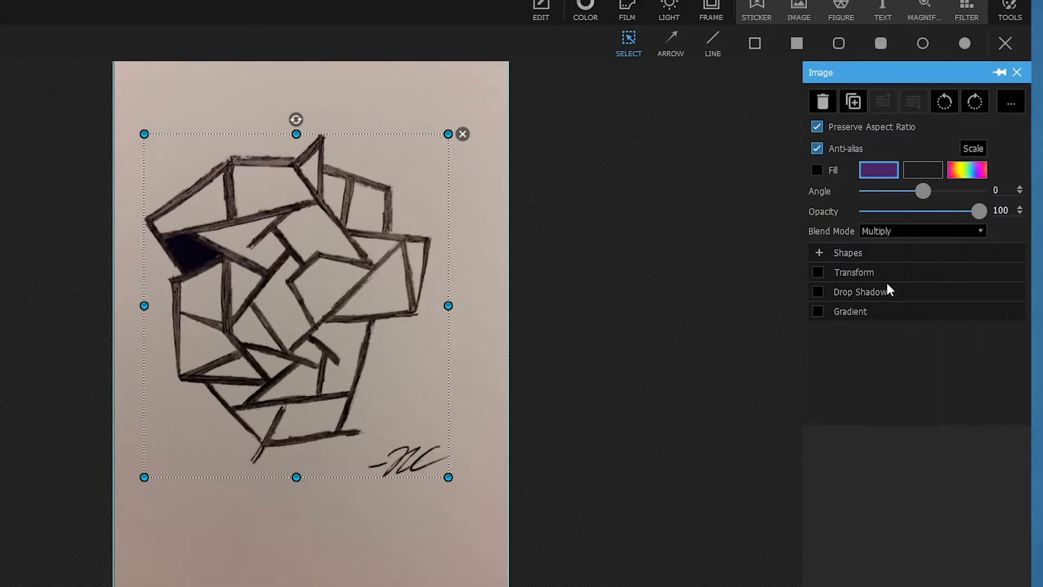
pyautogui.click(875, 227)
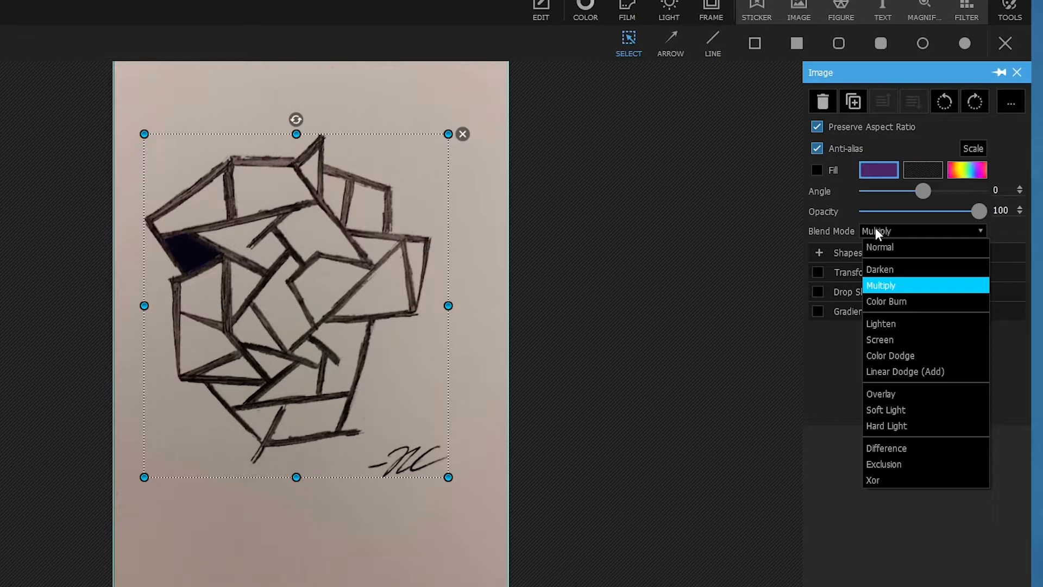
pyautogui.click(895, 449)
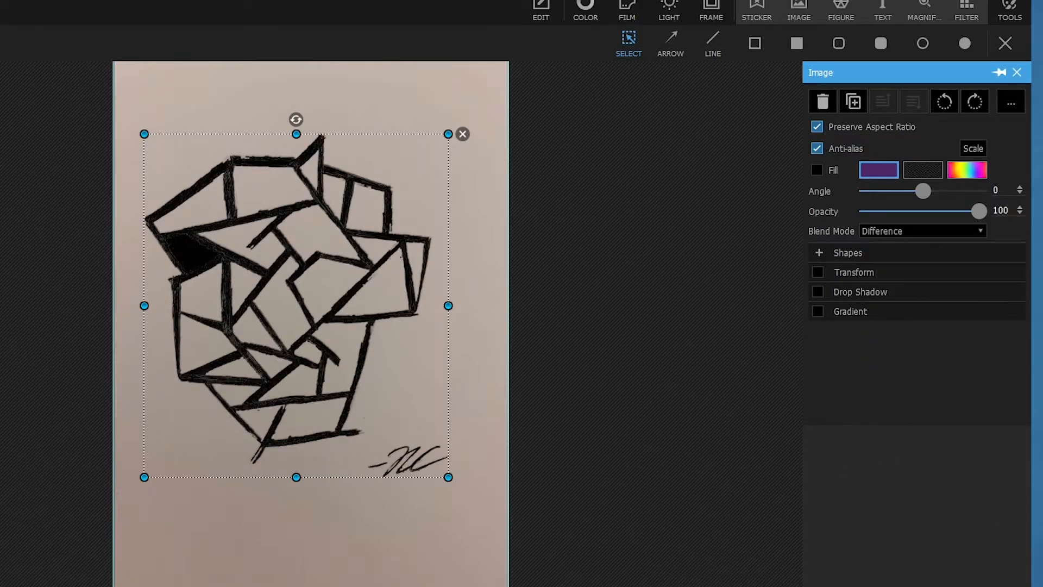
# Examine the blended line work up close across the drawing, and view the whole picture with the cutout deselected
pyautogui.scroll(7, 311, 363)
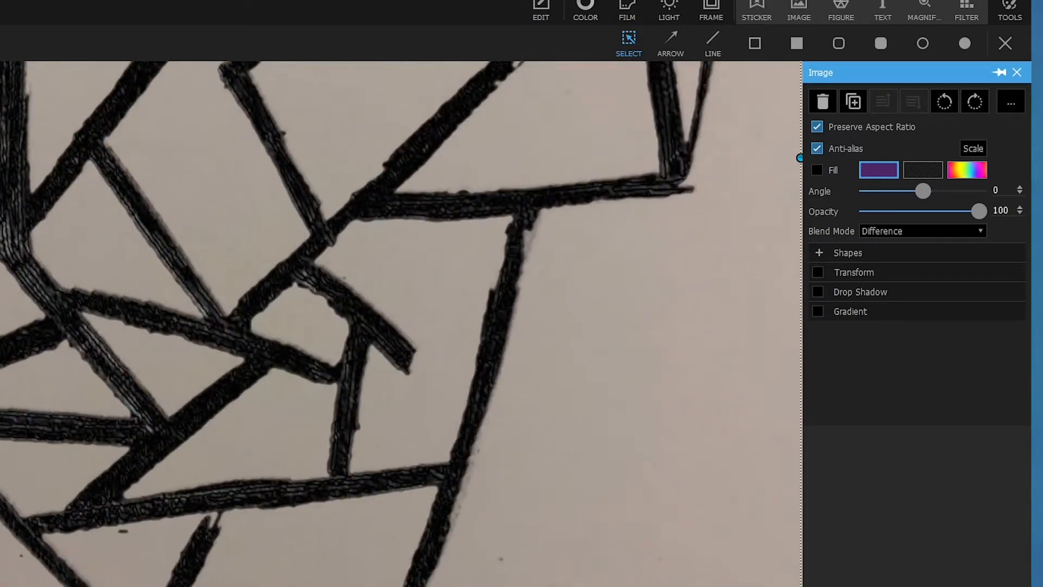
pyautogui.scroll(-4, 311, 363)
pyautogui.scroll(3, 250, 456)
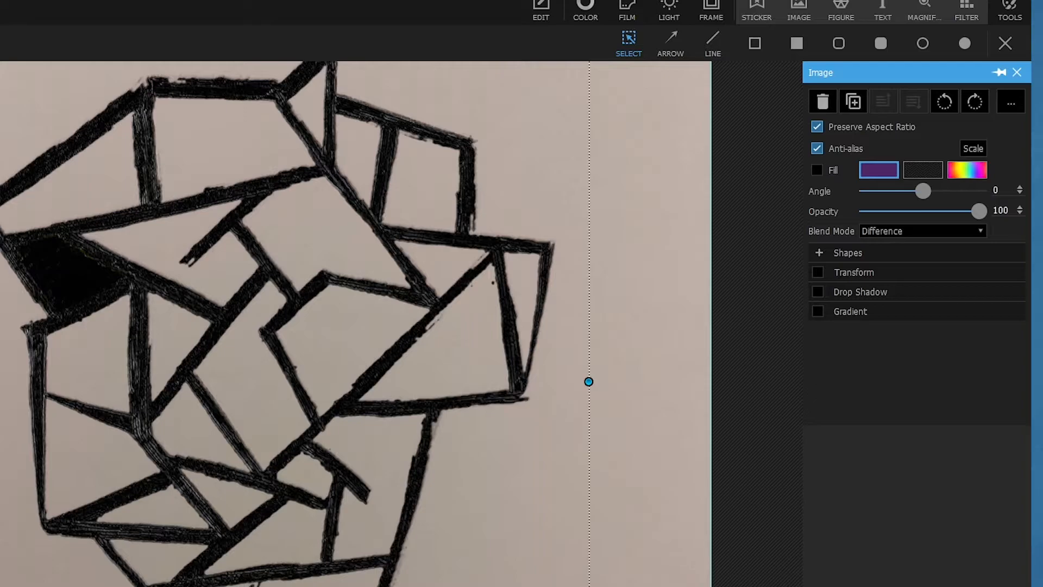
pyautogui.scroll(2, 278, 324)
pyautogui.scroll(-2, 279, 323)
pyautogui.scroll(-1, 278, 323)
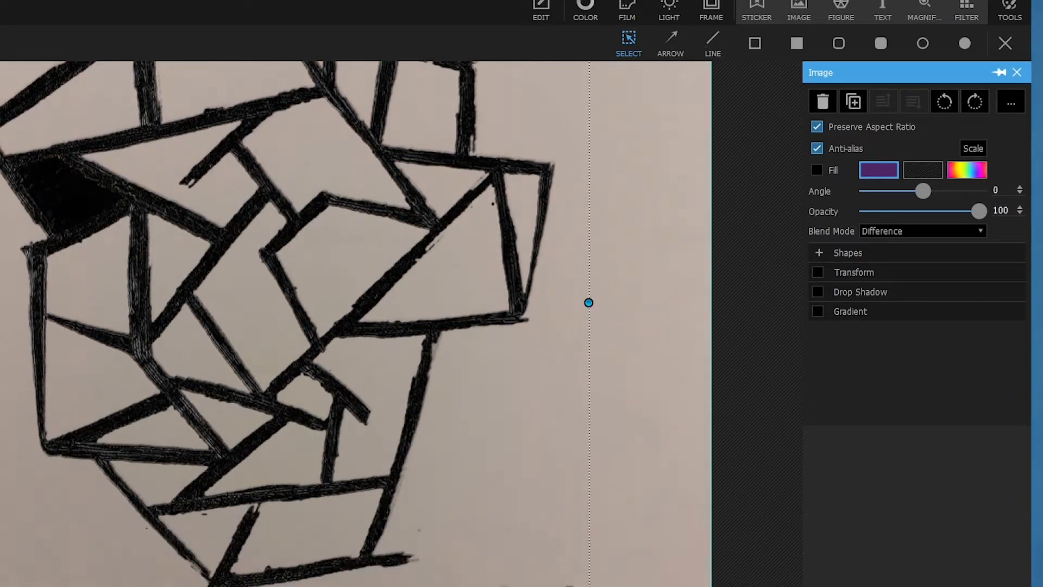
pyautogui.scroll(-5, 311, 323)
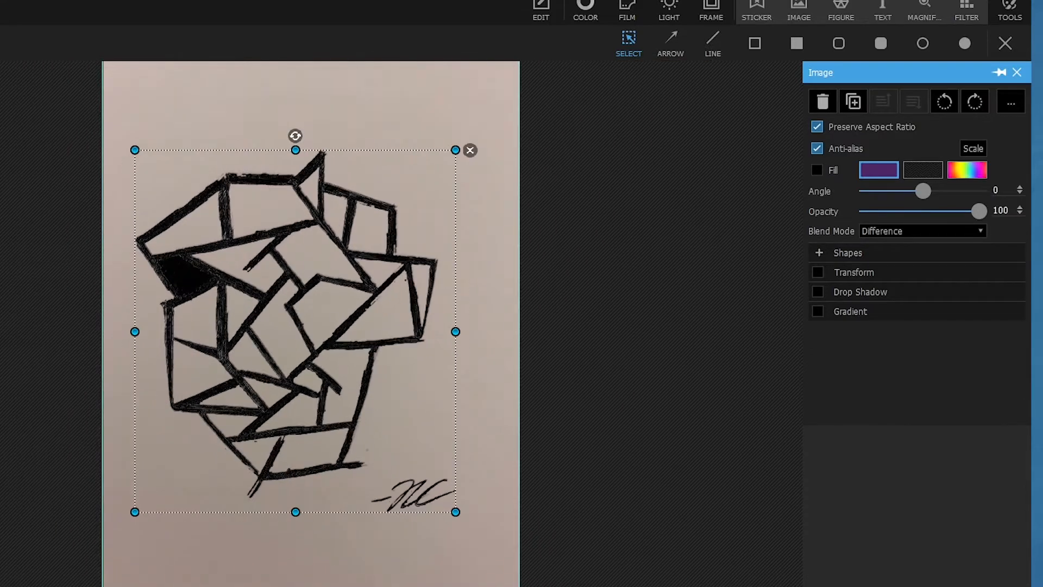
pyautogui.click(465, 545)
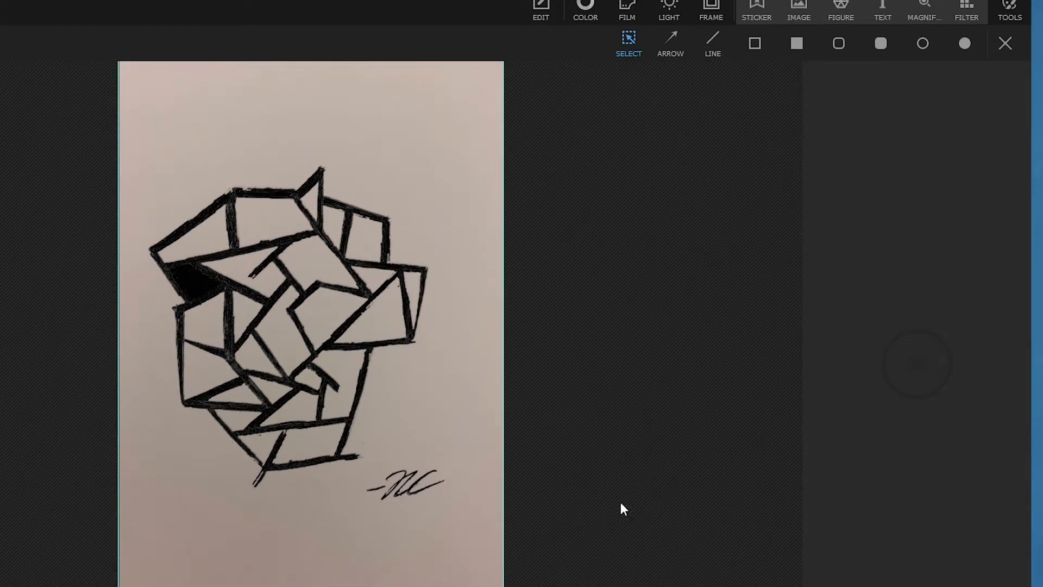
pyautogui.press('c')
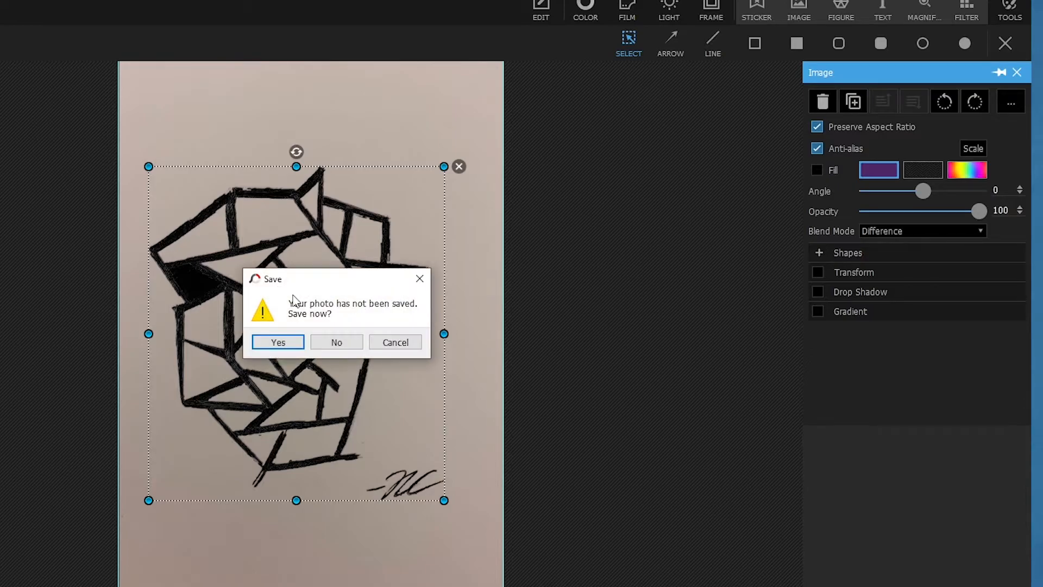
# Save the edited drawing photo as a new JPEG named 20160916_112021 v2 in the paper folder
pyautogui.click(296, 348)
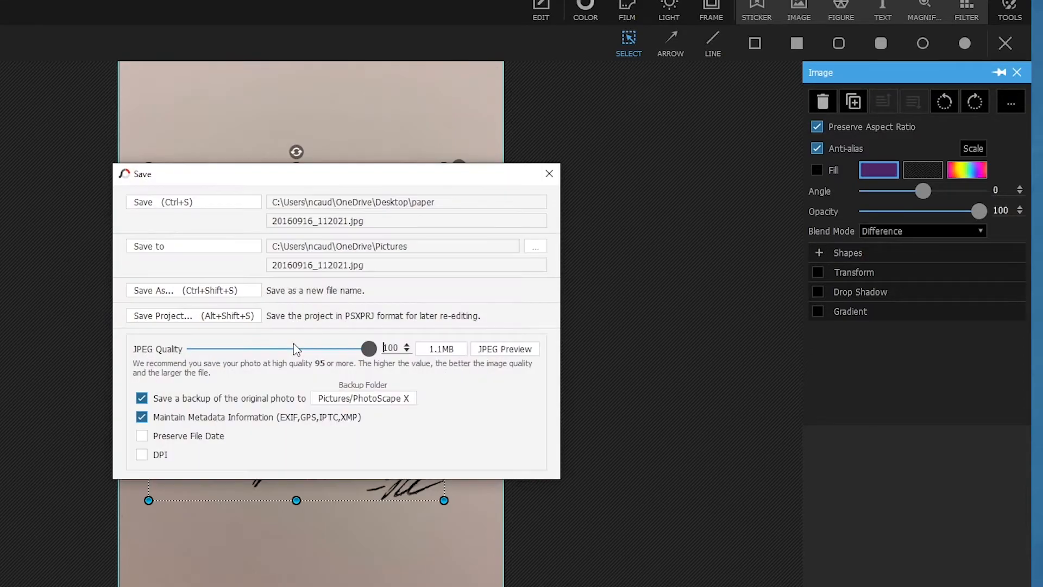
pyautogui.click(164, 293)
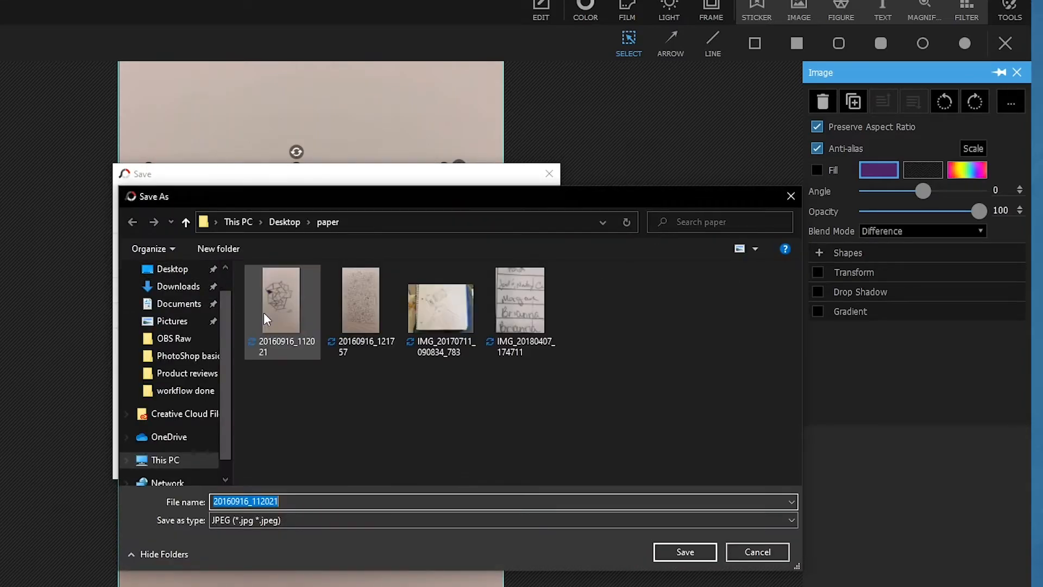
pyautogui.click(328, 498)
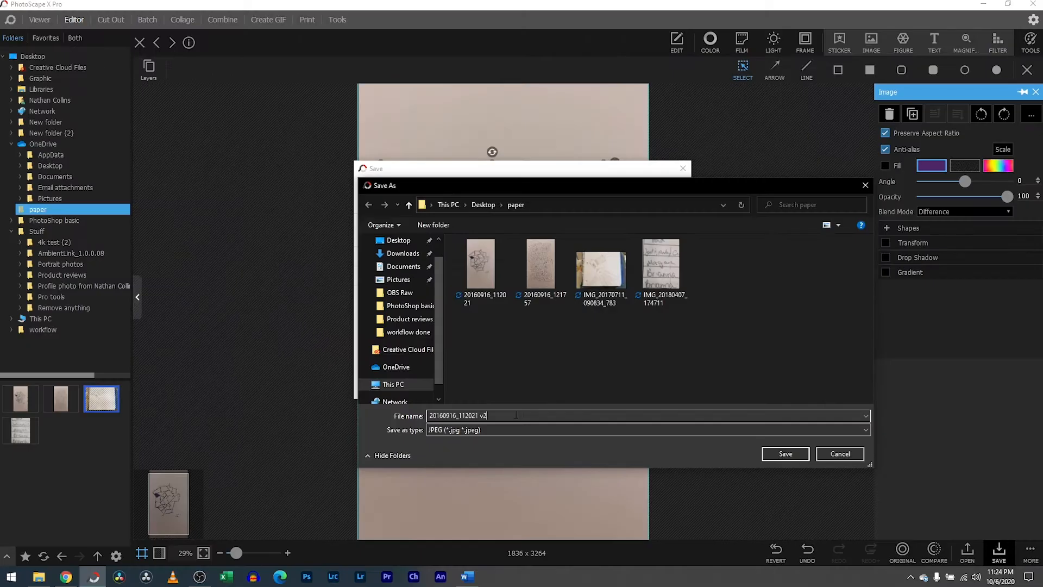
pyautogui.press('Return')
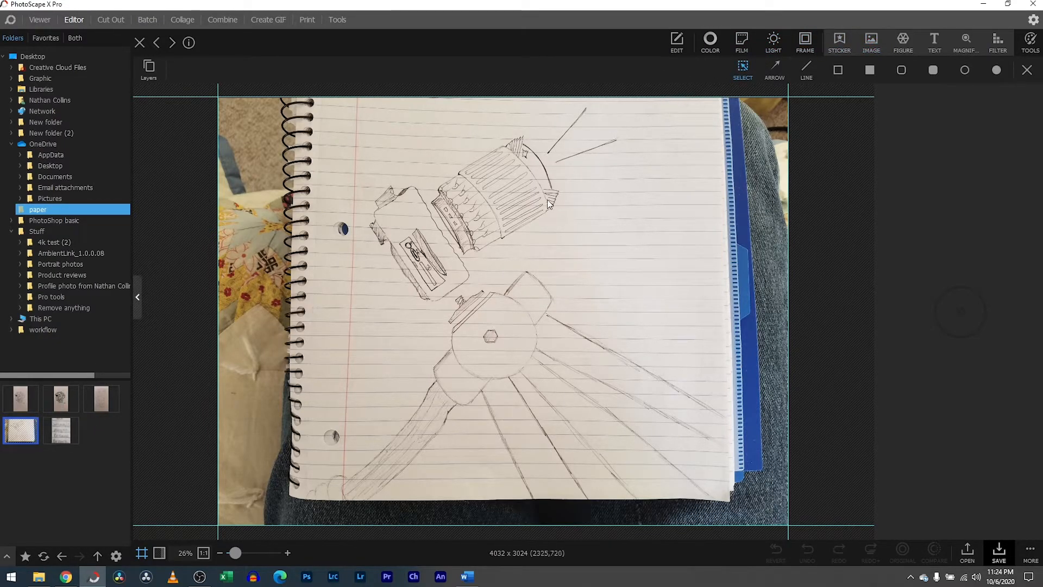
# Try HDR, contrast 47 and temperature 8661 on the notebook drawing photo IMG_20170711_090834_783.jpg, and discard the color adjustments
pyautogui.click(678, 44)
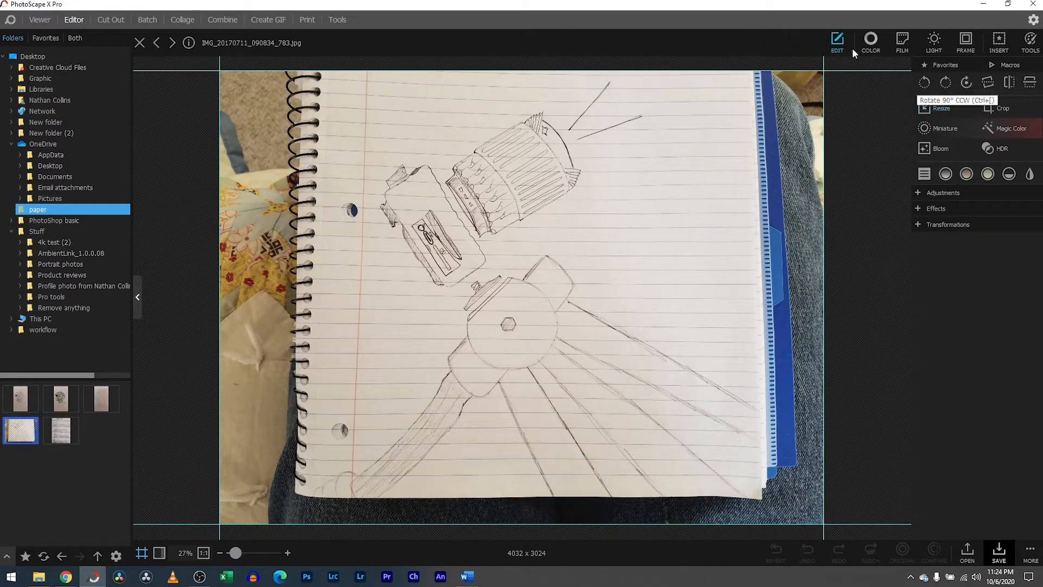
pyautogui.click(869, 43)
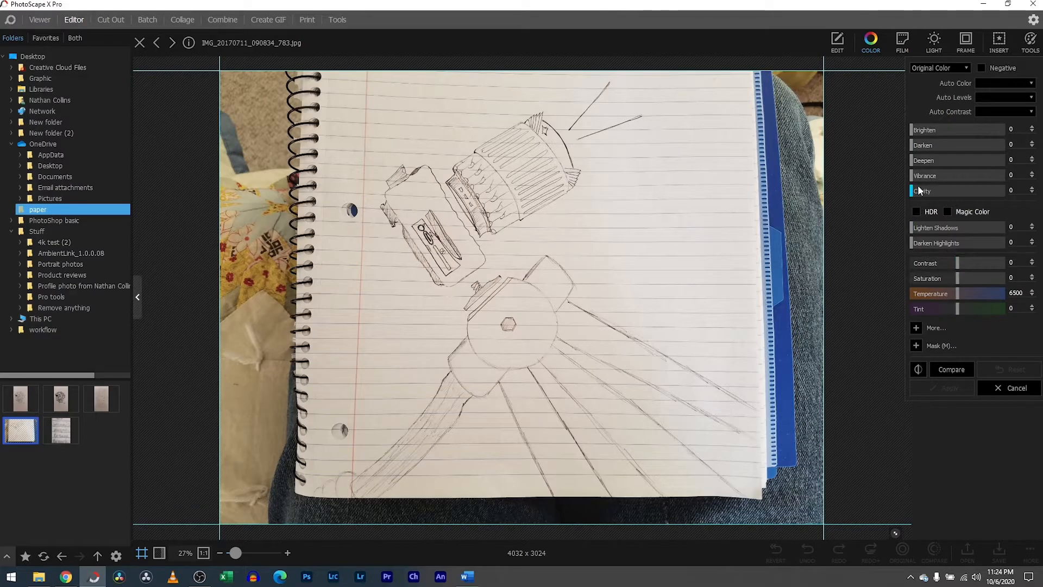
pyautogui.click(918, 212)
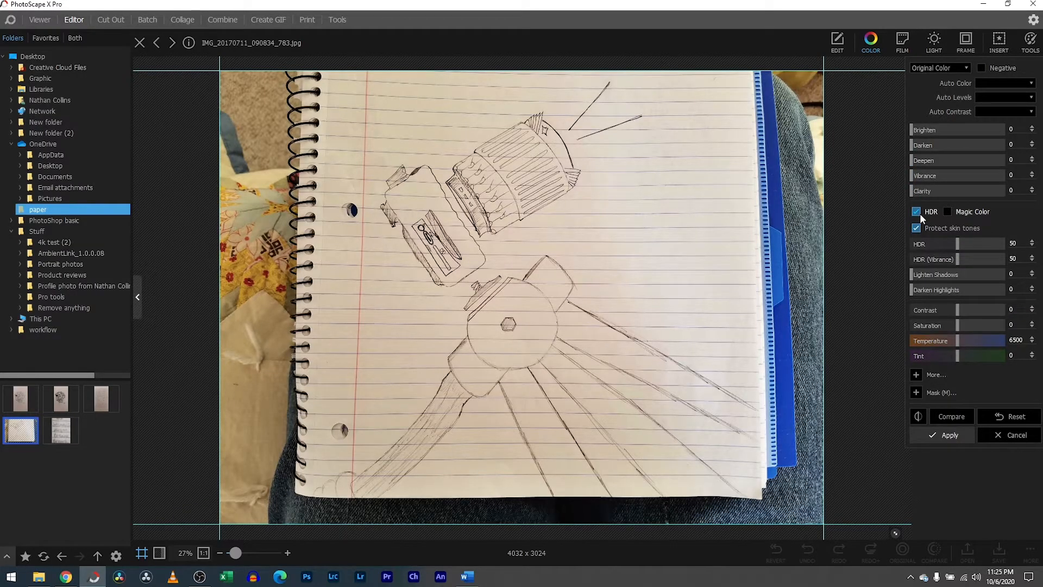
pyautogui.moveTo(957, 309); pyautogui.dragTo(976, 311)
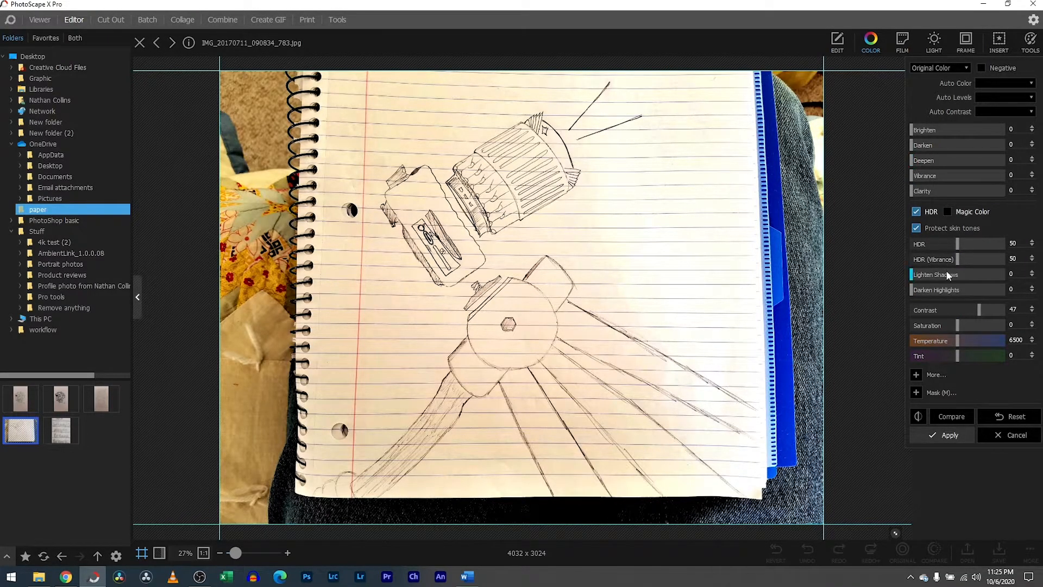
pyautogui.moveTo(957, 340); pyautogui.dragTo(968, 337)
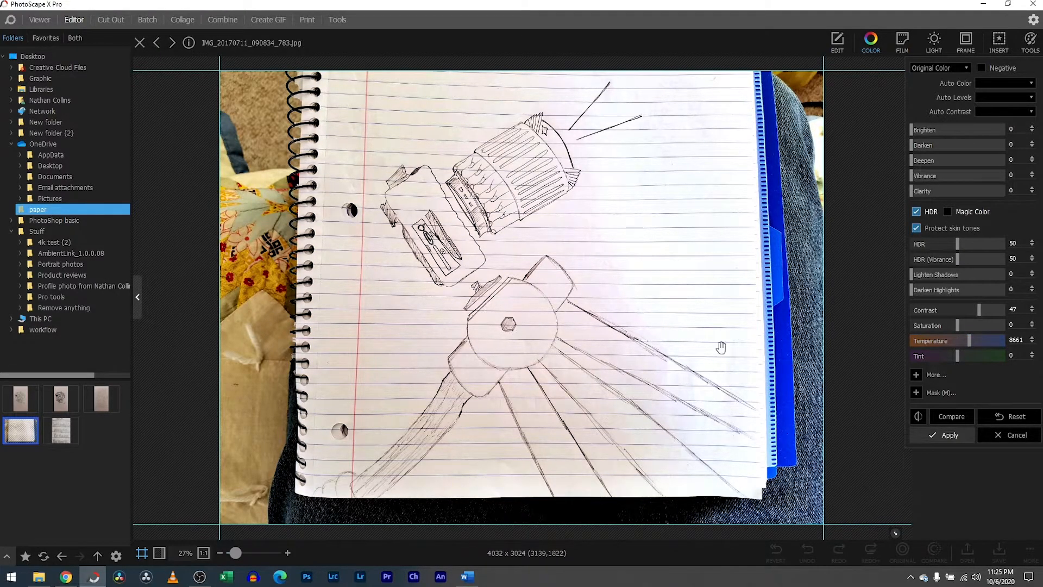
pyautogui.click(1028, 436)
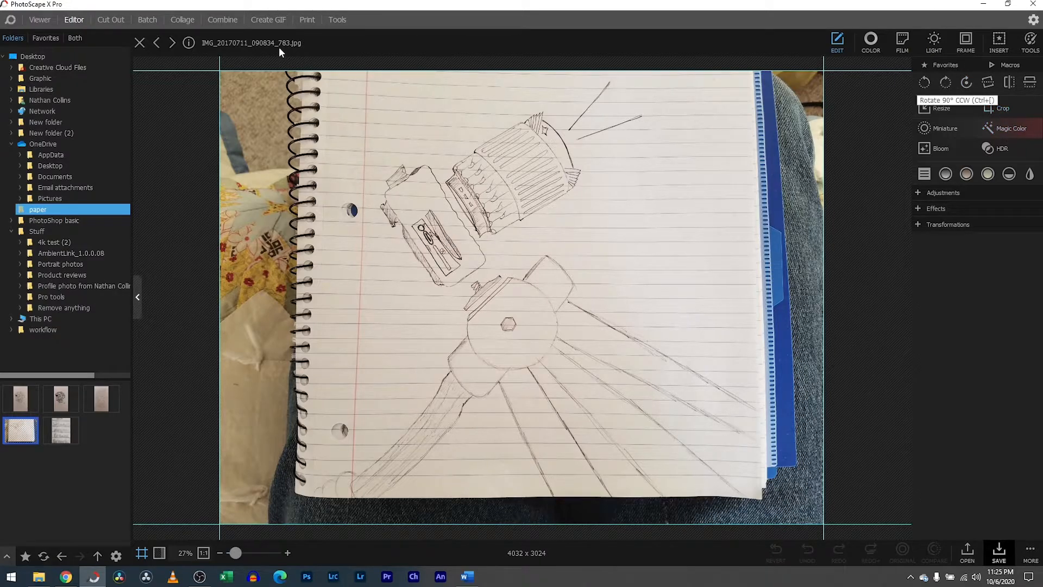
# Load the notebook drawing photo IMG_20170711_090834_783.jpg into Cut Out and choose the Lasso tool
pyautogui.click(111, 19)
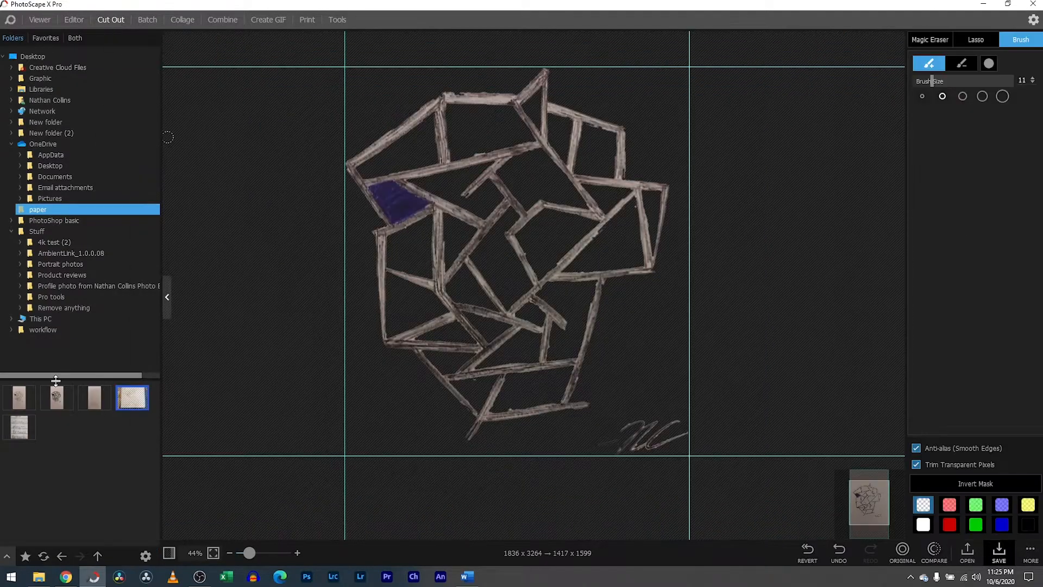
pyautogui.moveTo(130, 398)
pyautogui.mouseDown()
pyautogui.moveTo(158, 410)
pyautogui.moveTo(544, 253)
pyautogui.mouseUp()
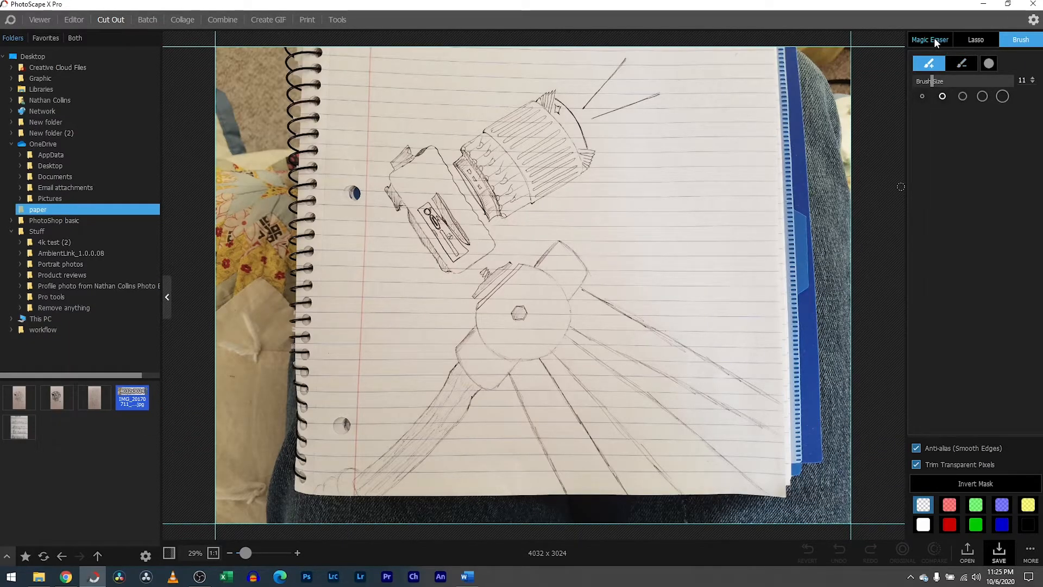
pyautogui.click(971, 38)
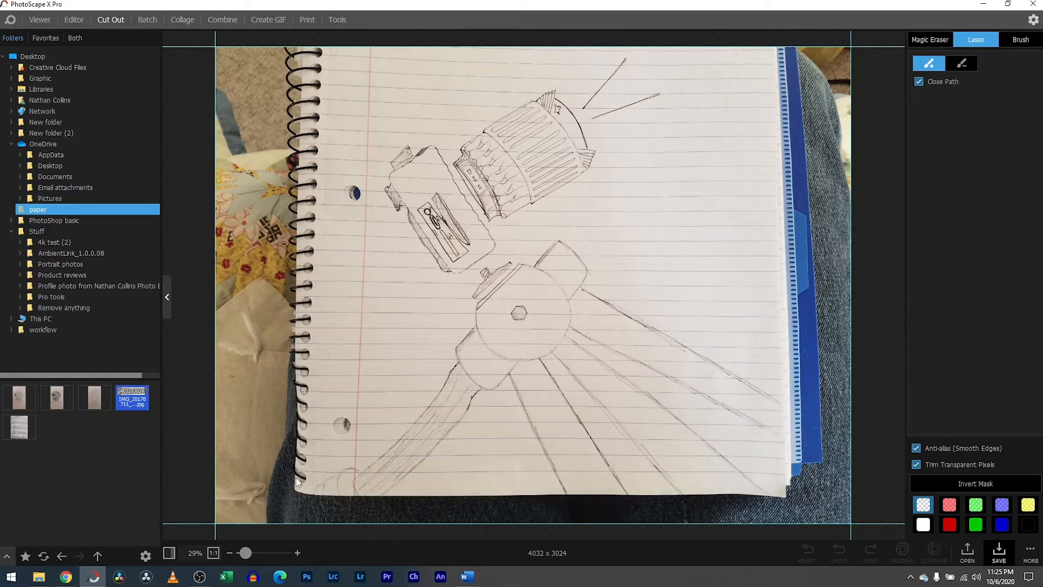
# Try a lasso cut along the inside of the notebook page, and undo it
pyautogui.moveTo(331, 497); pyautogui.dragTo(487, 494)
pyautogui.moveTo(585, 497)
pyautogui.mouseDown()
pyautogui.moveTo(771, 492)
pyautogui.moveTo(782, 443)
pyautogui.moveTo(767, 186)
pyautogui.mouseUp()
pyautogui.moveTo(740, 82)
pyautogui.mouseDown()
pyautogui.moveTo(670, 38)
pyautogui.moveTo(572, 36)
pyautogui.mouseUp()
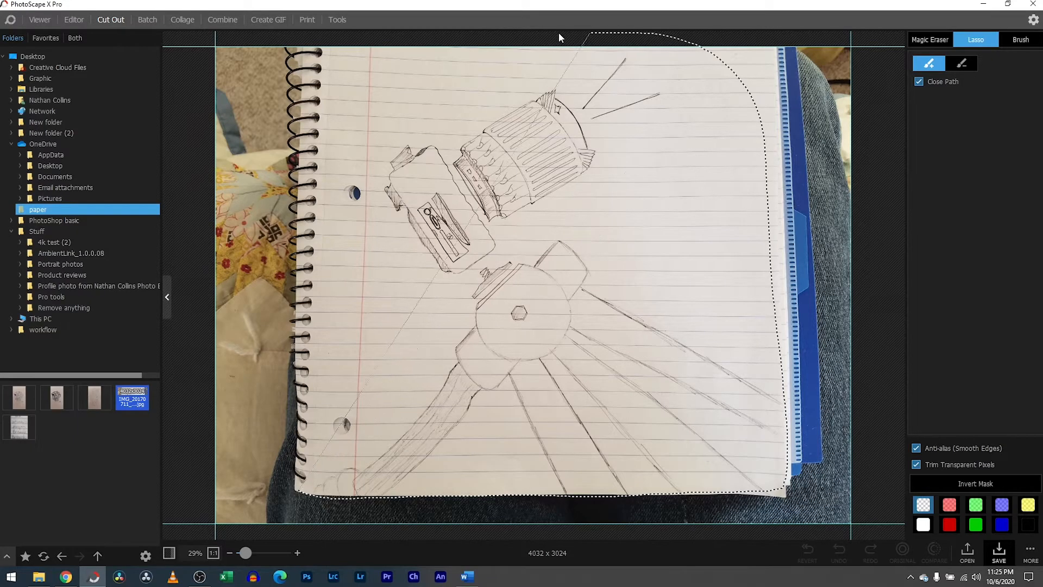
pyautogui.moveTo(373, 112)
pyautogui.mouseDown()
pyautogui.moveTo(326, 204)
pyautogui.moveTo(336, 347)
pyautogui.mouseUp()
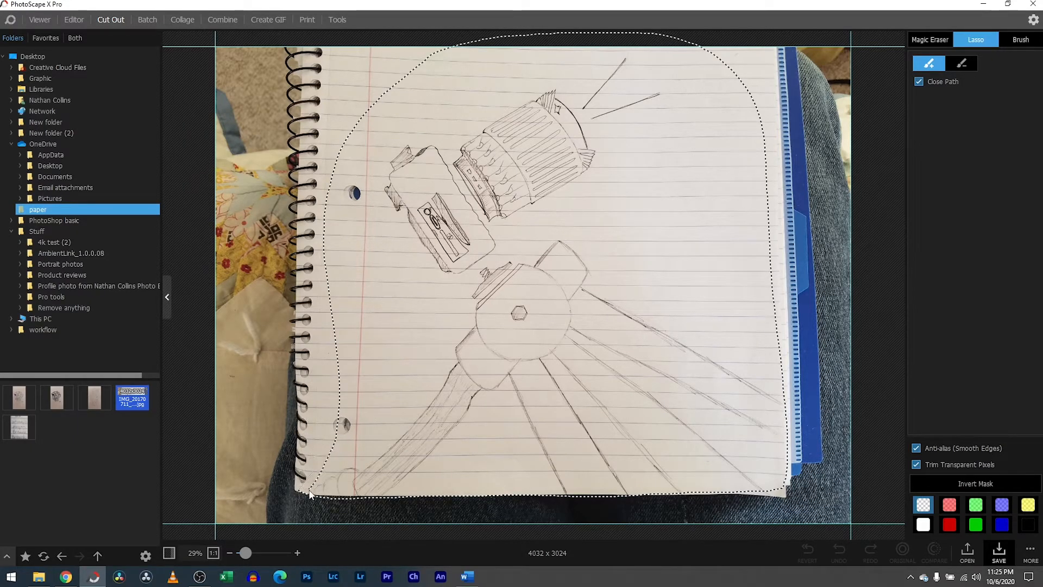
pyautogui.moveTo(306, 494); pyautogui.dragTo(306, 495)
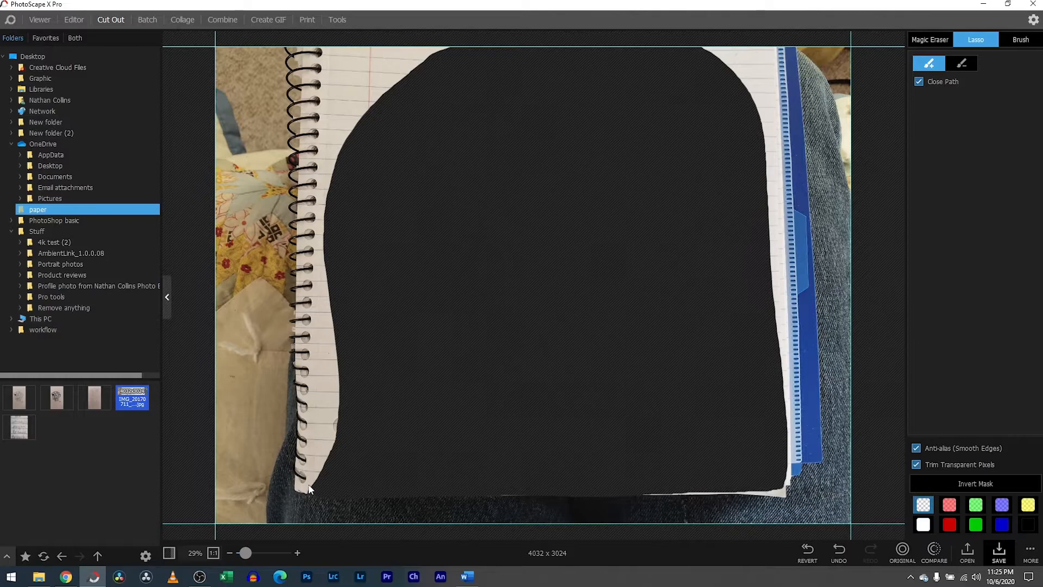
pyautogui.hotkey('ctrl', 'z')
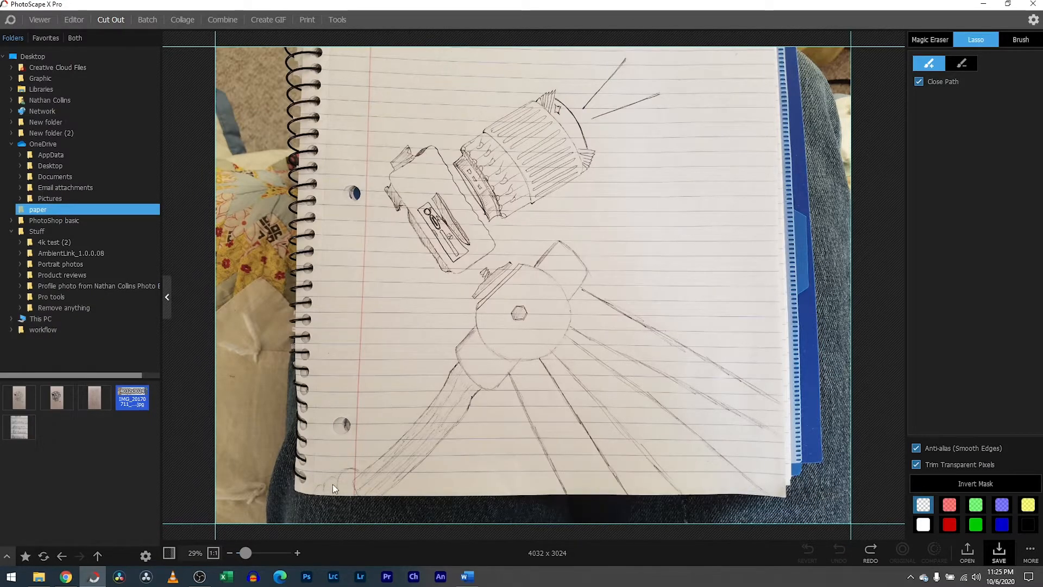
# Lasso away the surroundings of the notebook page, and erase the jeans and blue cover remnants with a size 60 brush
pyautogui.moveTo(364, 132)
pyautogui.mouseDown()
pyautogui.moveTo(441, 86)
pyautogui.moveTo(616, 50)
pyautogui.mouseUp()
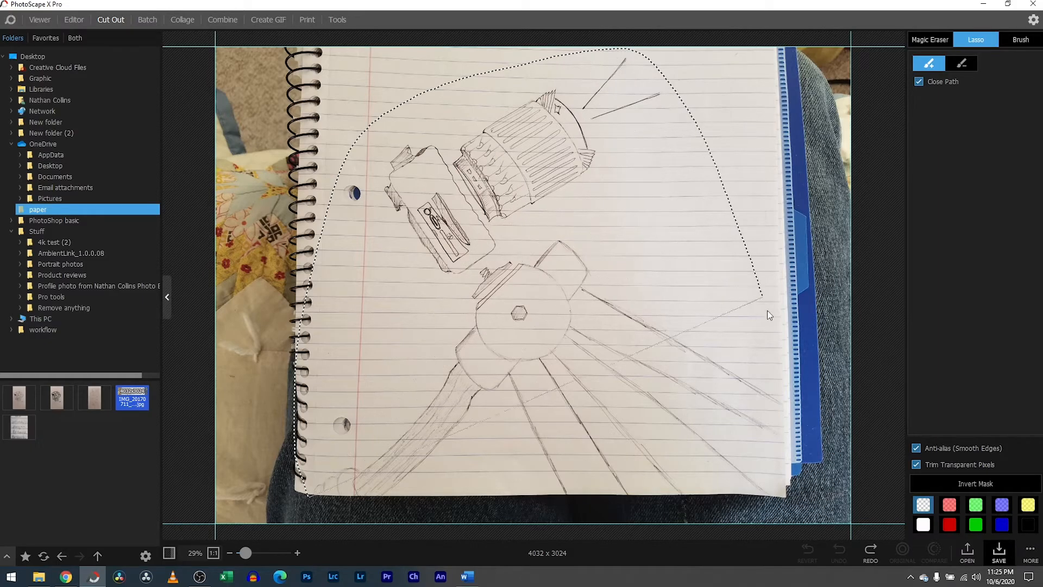
pyautogui.moveTo(801, 454)
pyautogui.mouseDown()
pyautogui.moveTo(784, 513)
pyautogui.moveTo(525, 528)
pyautogui.moveTo(326, 502)
pyautogui.moveTo(306, 523)
pyautogui.moveTo(685, 552)
pyautogui.moveTo(840, 541)
pyautogui.moveTo(913, 332)
pyautogui.moveTo(897, 93)
pyautogui.moveTo(867, 15)
pyautogui.moveTo(316, 20)
pyautogui.moveTo(231, 40)
pyautogui.moveTo(188, 66)
pyautogui.moveTo(164, 120)
pyautogui.moveTo(133, 267)
pyautogui.moveTo(162, 517)
pyautogui.mouseUp()
pyautogui.moveTo(288, 535); pyautogui.dragTo(307, 499)
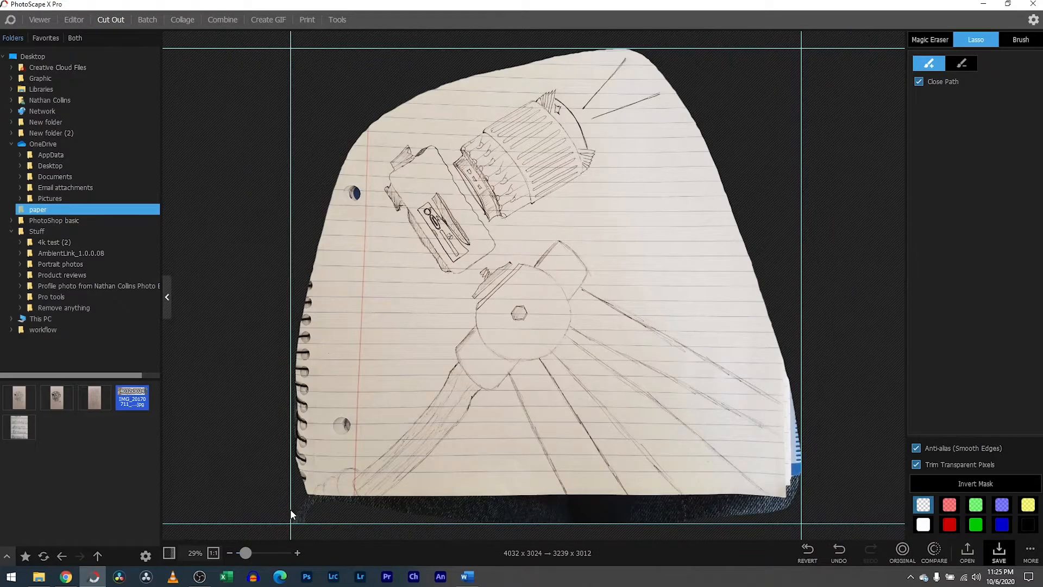
pyautogui.click(1021, 39)
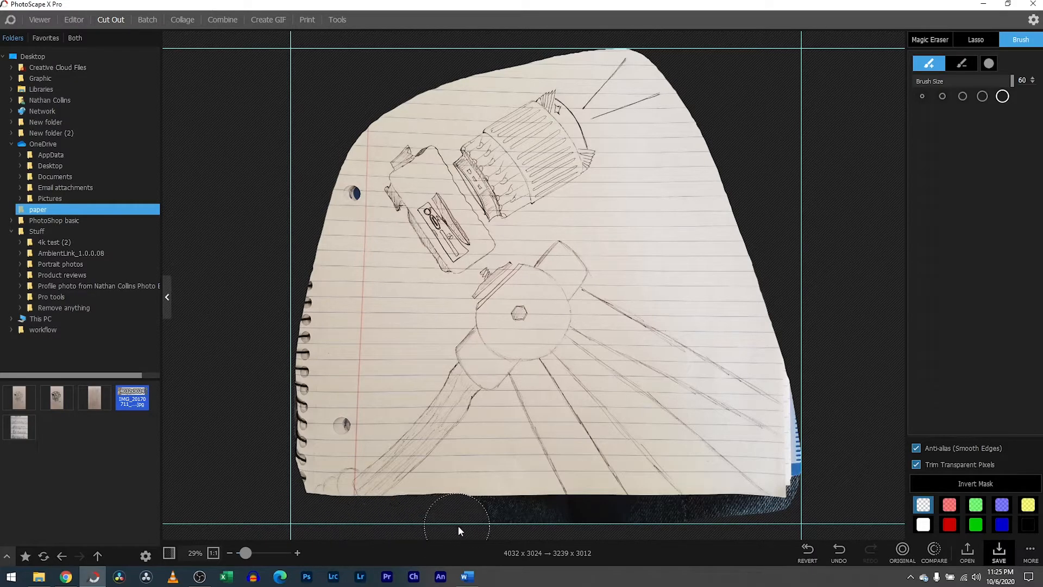
pyautogui.moveTo(660, 519); pyautogui.dragTo(761, 521)
pyautogui.moveTo(813, 471)
pyautogui.mouseDown()
pyautogui.moveTo(823, 426)
pyautogui.moveTo(816, 400)
pyautogui.mouseUp()
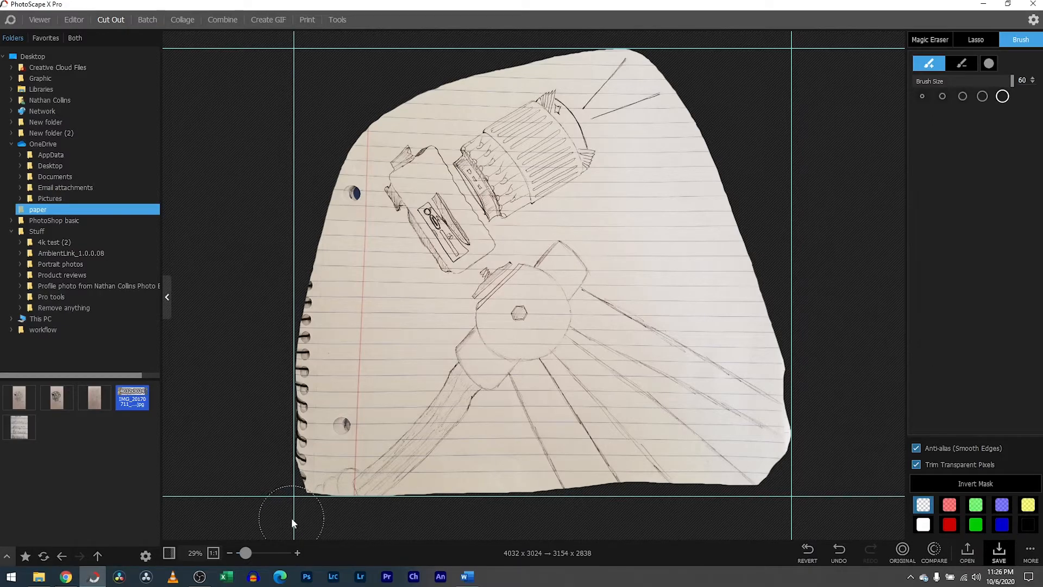
# Try the Magic Eraser at tolerance 11 on two ruled strips beside the page's red margin line
pyautogui.click(929, 39)
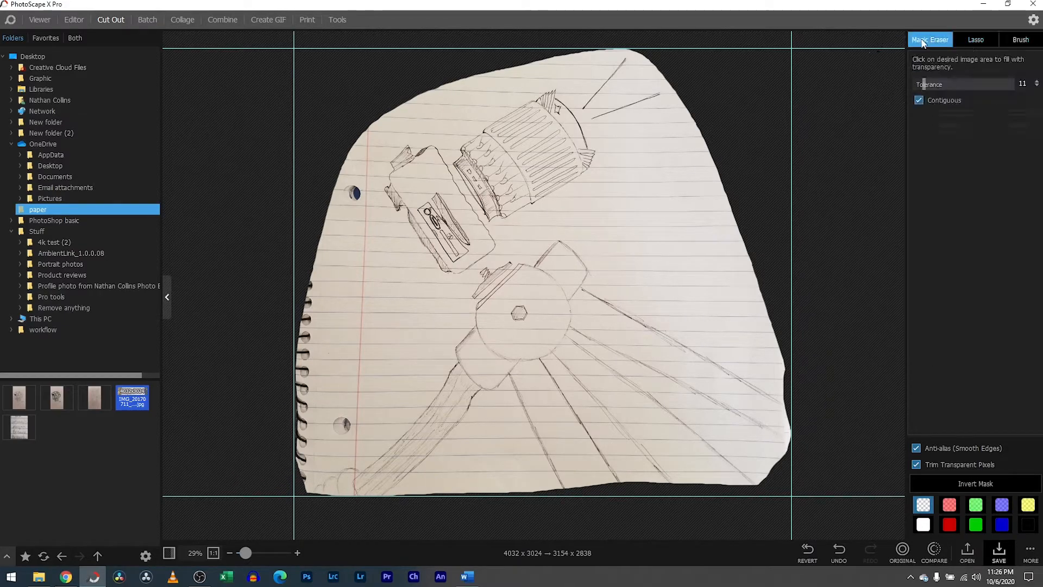
pyautogui.click(338, 217)
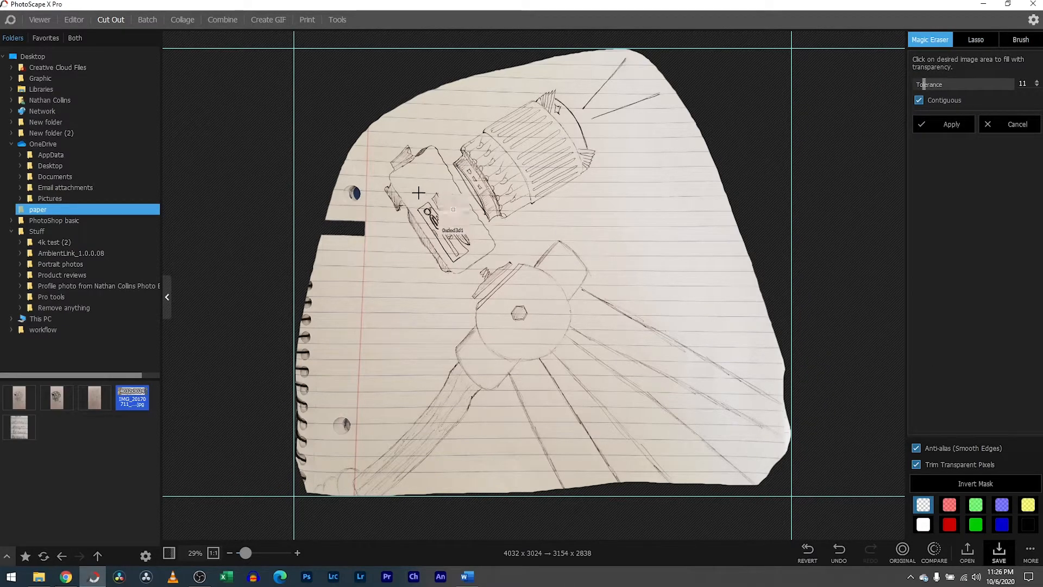
pyautogui.click(341, 213)
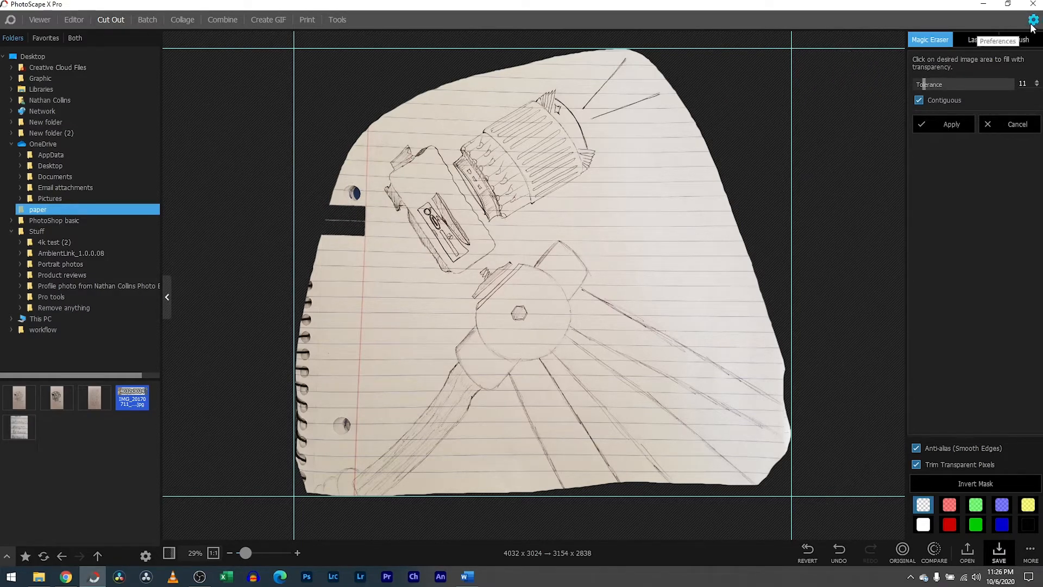
# Brush away the tripod drawing and the spare paper around the camera and lens sketch with brush size 60
pyautogui.click(1024, 39)
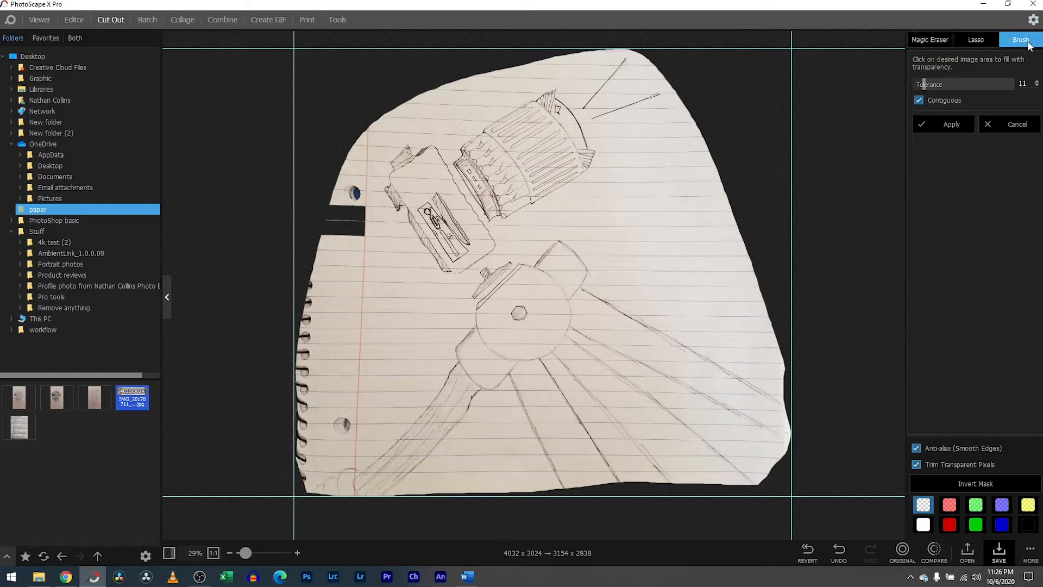
pyautogui.moveTo(446, 325)
pyautogui.mouseDown()
pyautogui.moveTo(622, 213)
pyautogui.moveTo(733, 227)
pyautogui.moveTo(431, 331)
pyautogui.moveTo(334, 194)
pyautogui.moveTo(281, 471)
pyautogui.moveTo(370, 338)
pyautogui.moveTo(318, 469)
pyautogui.moveTo(402, 353)
pyautogui.moveTo(370, 481)
pyautogui.moveTo(780, 477)
pyautogui.moveTo(925, 402)
pyautogui.moveTo(511, 424)
pyautogui.moveTo(773, 380)
pyautogui.moveTo(466, 378)
pyautogui.moveTo(755, 303)
pyautogui.moveTo(645, 323)
pyautogui.moveTo(756, 242)
pyautogui.mouseUp()
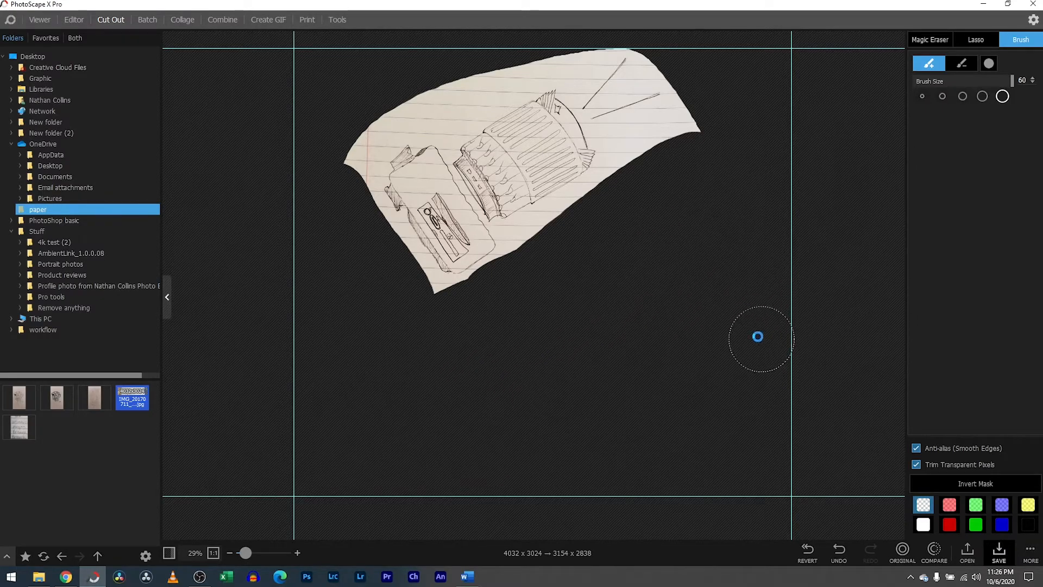
pyautogui.moveTo(245, 553); pyautogui.dragTo(247, 553)
pyautogui.moveTo(886, 497); pyautogui.dragTo(886, 492)
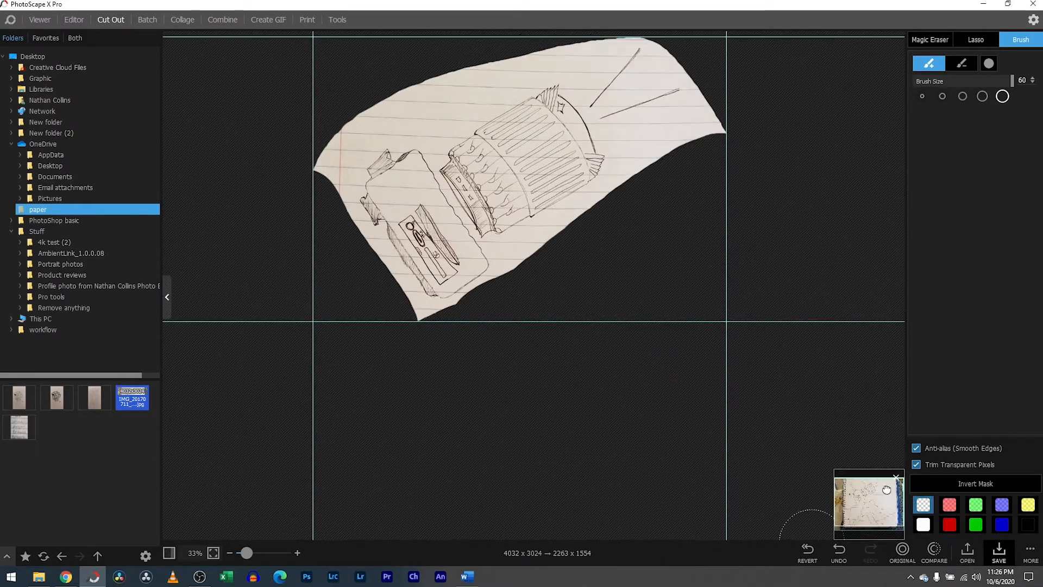
pyautogui.moveTo(255, 550); pyautogui.dragTo(252, 552)
pyautogui.moveTo(659, 204)
pyautogui.mouseDown()
pyautogui.moveTo(644, 226)
pyautogui.moveTo(672, 187)
pyautogui.moveTo(761, 157)
pyautogui.mouseUp()
pyautogui.moveTo(630, 271)
pyautogui.mouseDown()
pyautogui.moveTo(529, 341)
pyautogui.moveTo(471, 399)
pyautogui.mouseUp()
pyautogui.moveTo(193, 241)
pyautogui.mouseDown()
pyautogui.moveTo(225, 171)
pyautogui.moveTo(307, 117)
pyautogui.moveTo(463, 63)
pyautogui.mouseUp()
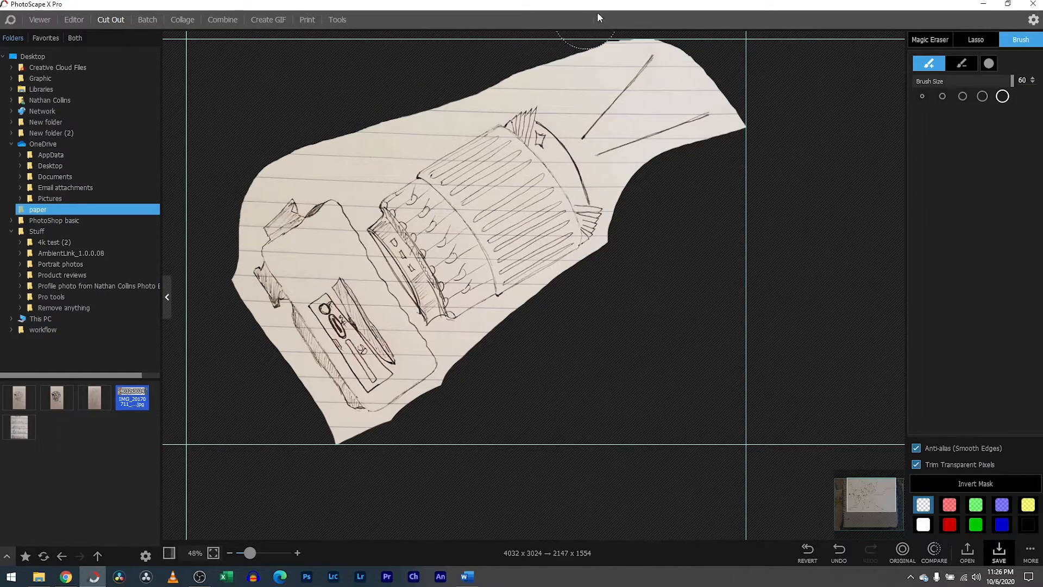
# Erase the ruled paper strips above the lens sketch with the Magic Eraser at tolerance 11
pyautogui.click(949, 39)
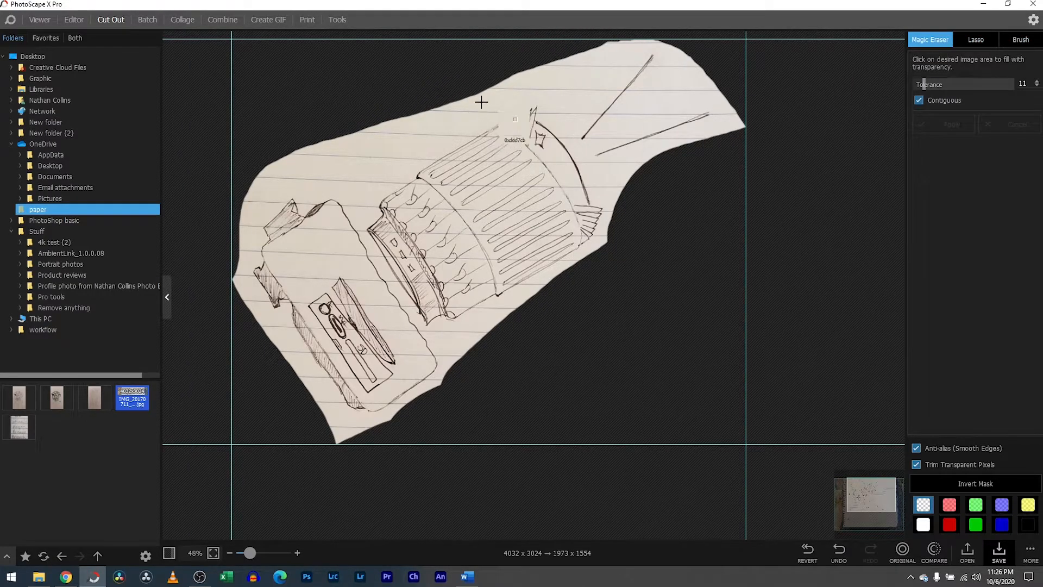
pyautogui.click(479, 103)
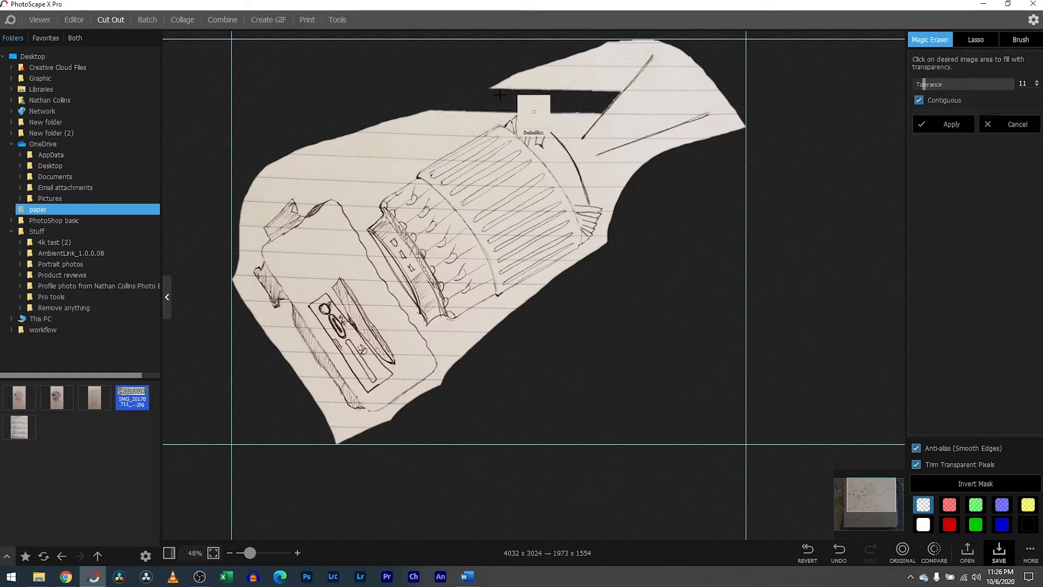
pyautogui.click(343, 154)
pyautogui.click(329, 163)
pyautogui.click(288, 187)
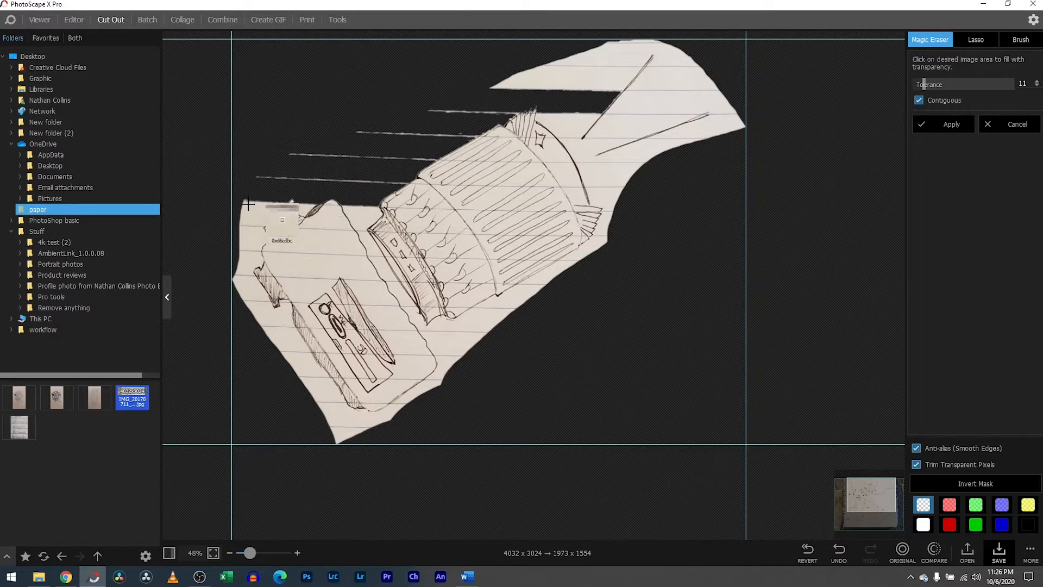
# Magic-erase the paper strips along the back of the camera body, from its upper corner down past its lower corner
pyautogui.click(246, 216)
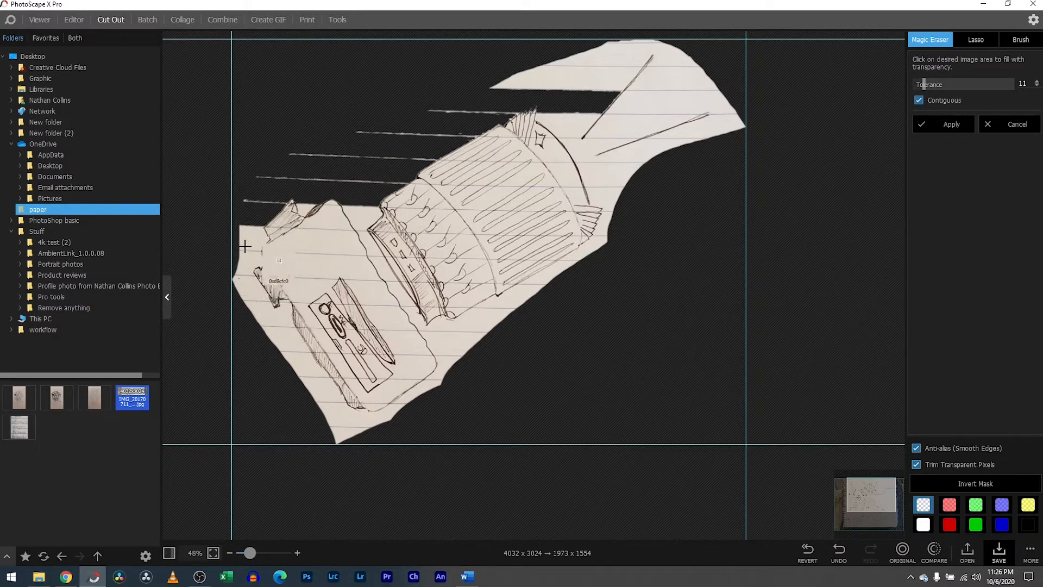
pyautogui.click(245, 244)
pyautogui.click(250, 271)
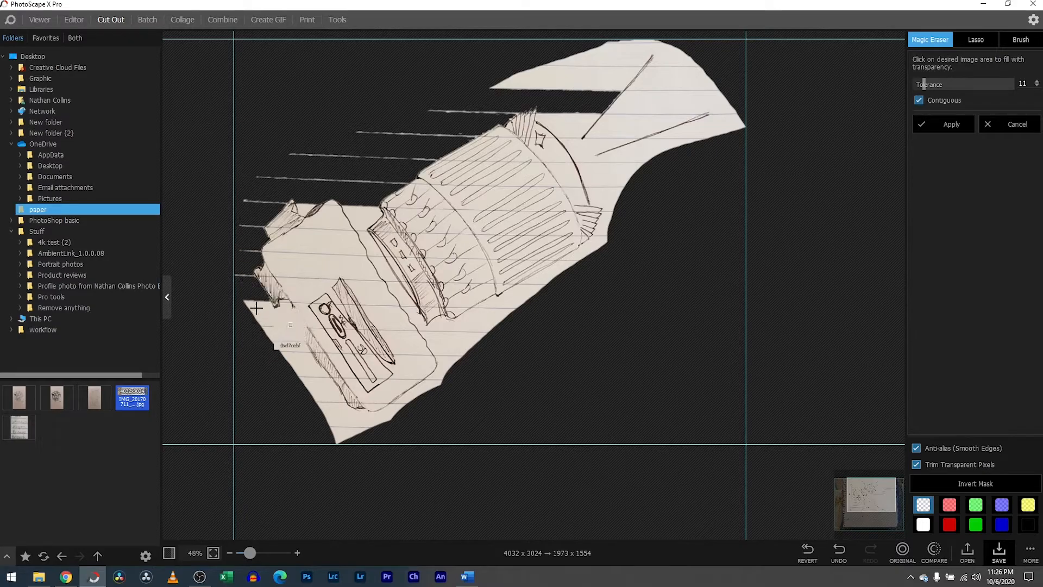
pyautogui.click(258, 309)
pyautogui.click(275, 336)
pyautogui.click(305, 363)
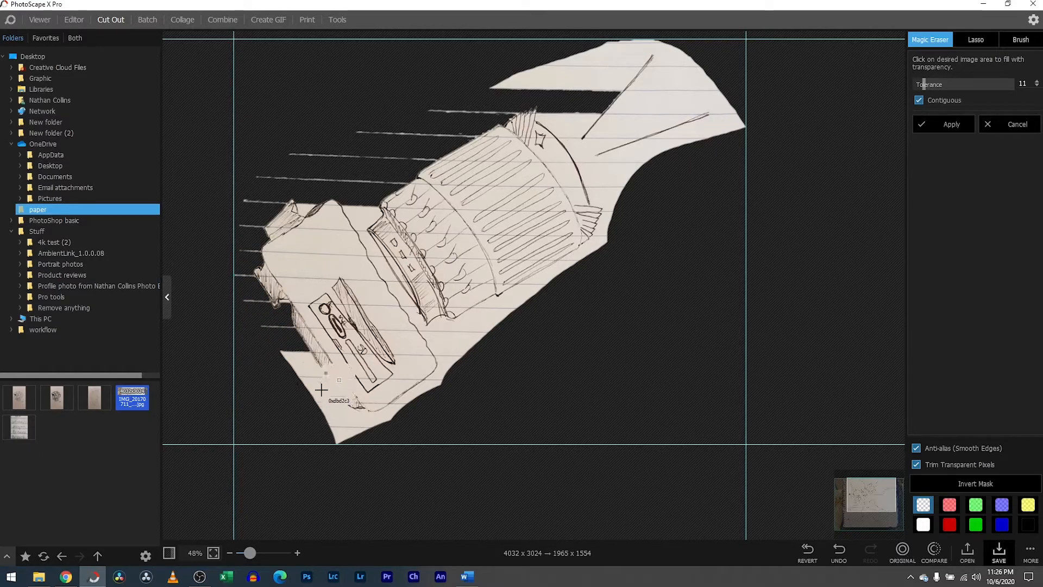
pyautogui.click(326, 407)
pyautogui.click(353, 429)
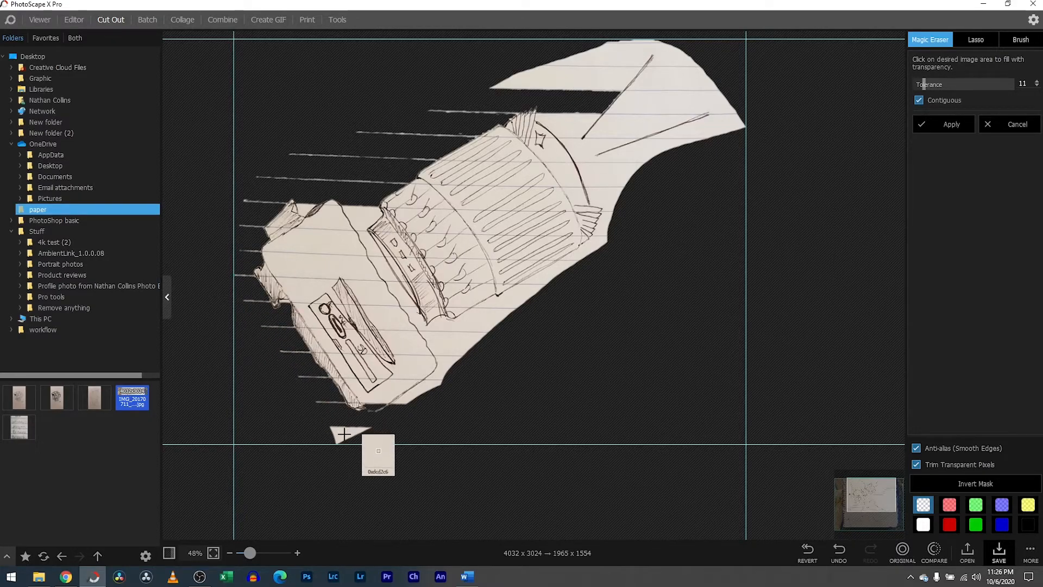
# Magic-erase the paper strips beneath the camera body and lens, and up past the front of the lens
pyautogui.click(418, 390)
pyautogui.click(459, 362)
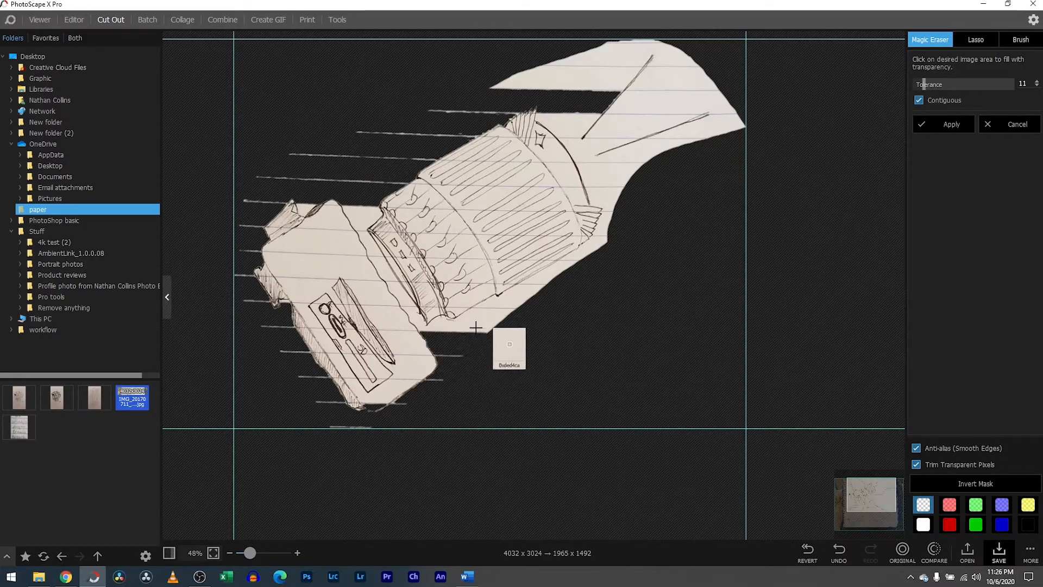
pyautogui.click(504, 310)
pyautogui.click(540, 279)
pyautogui.click(574, 261)
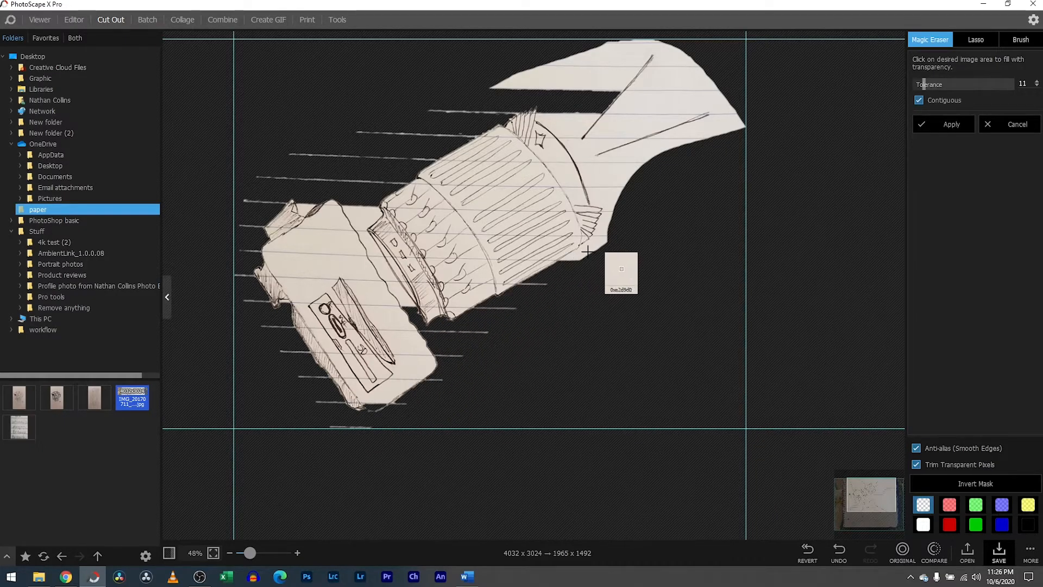
pyautogui.click(595, 248)
pyautogui.click(604, 215)
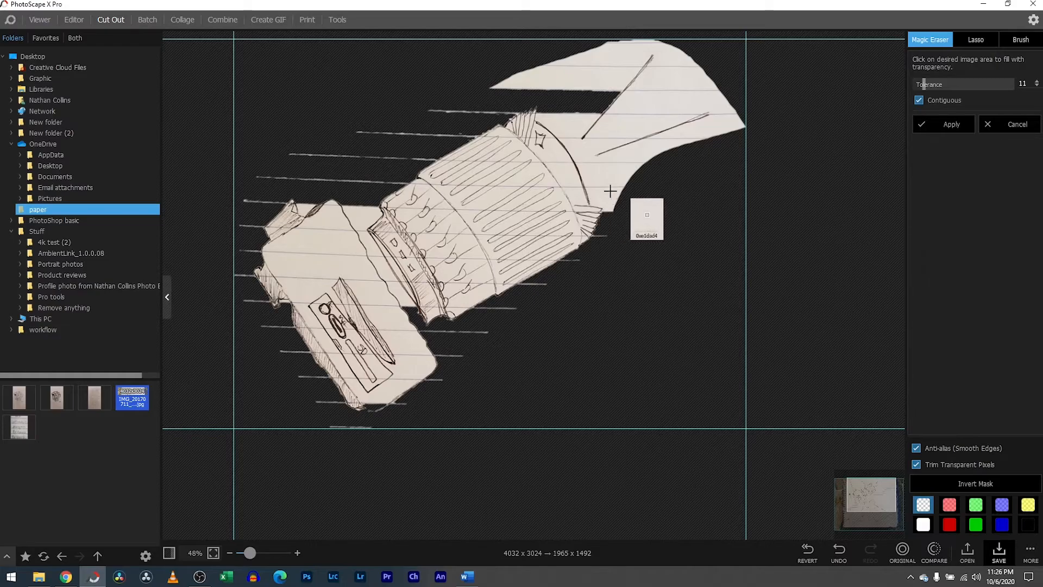
pyautogui.click(613, 185)
pyautogui.click(624, 145)
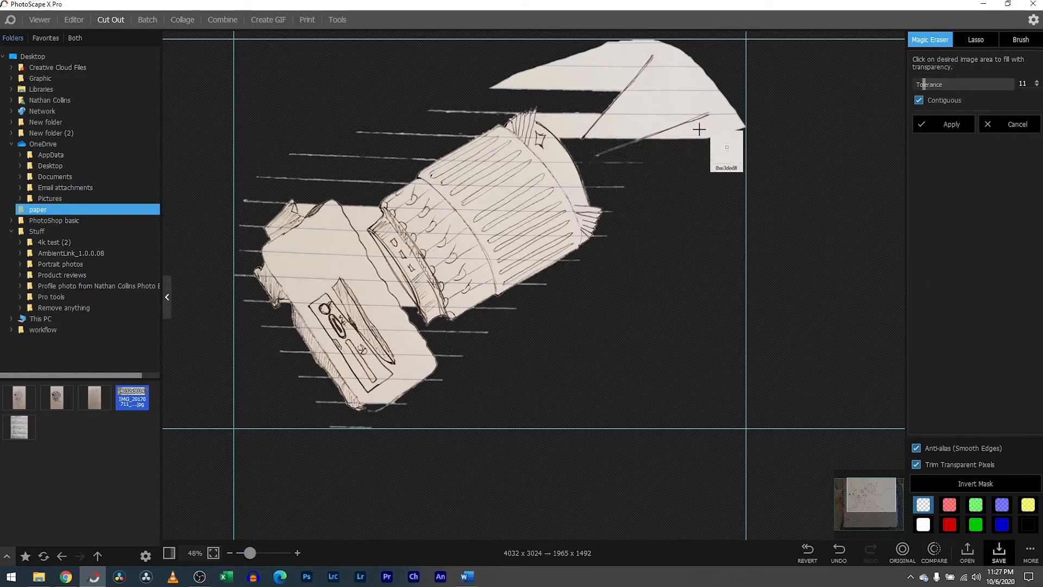
# Magic-erase the paper around the two light rays and in the gap between the camera body and lens
pyautogui.click(629, 129)
pyautogui.click(629, 127)
pyautogui.click(563, 127)
pyautogui.click(642, 108)
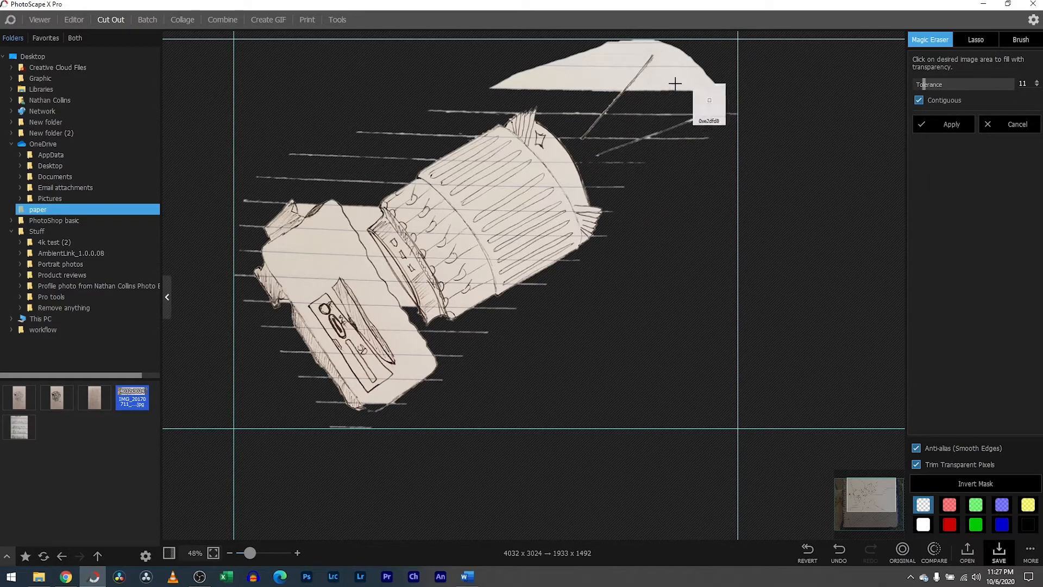
pyautogui.click(675, 83)
pyautogui.click(676, 61)
pyautogui.click(636, 55)
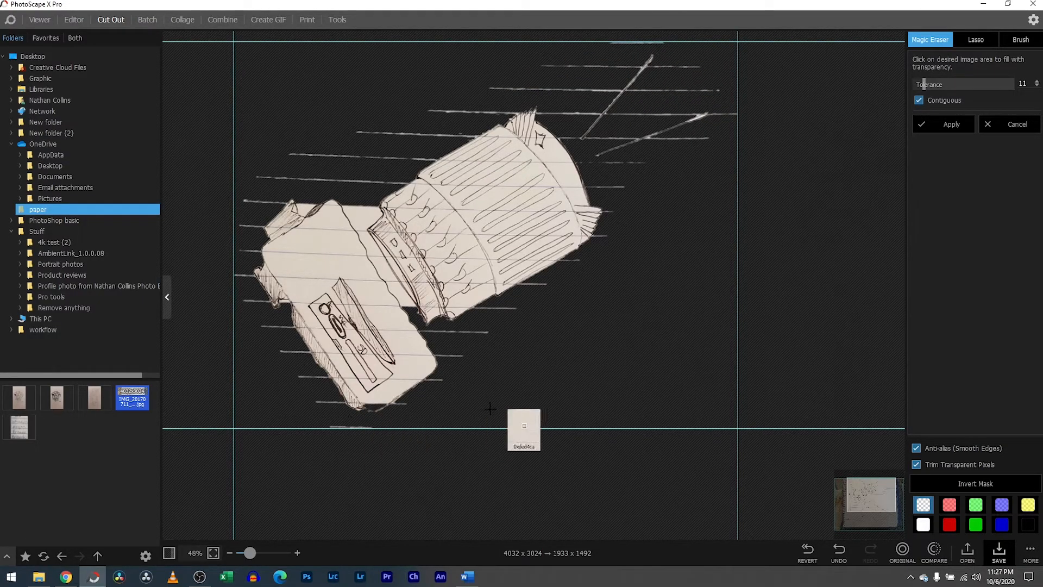
pyautogui.click(365, 240)
pyautogui.click(379, 264)
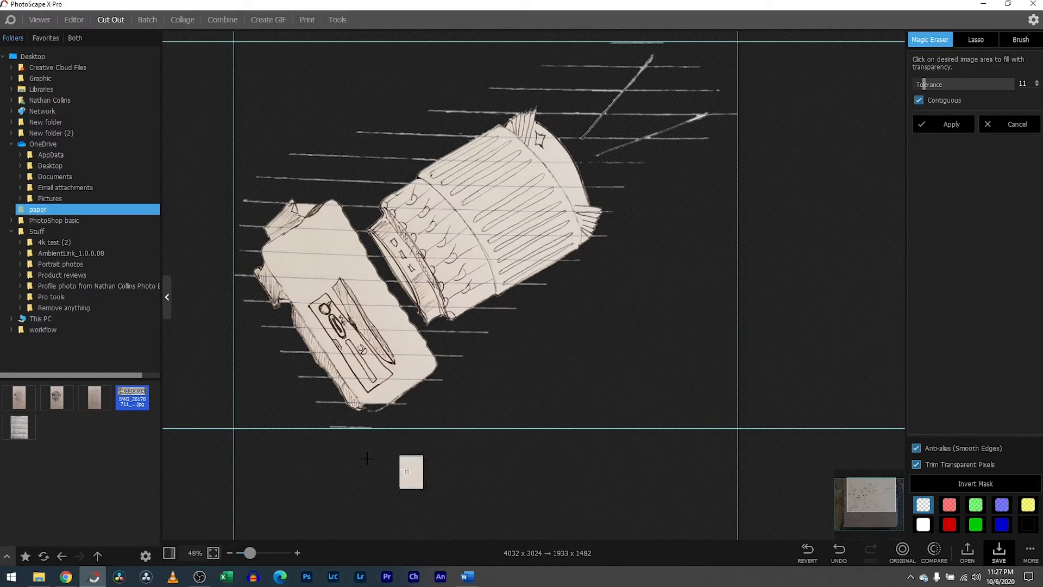
# Try Magic Eraser tolerance 35 on a close-up of the cutout, and cancel the adjustment
pyautogui.moveTo(252, 553)
pyautogui.mouseDown()
pyautogui.moveTo(264, 553)
pyautogui.moveTo(253, 547)
pyautogui.moveTo(279, 516)
pyautogui.mouseUp()
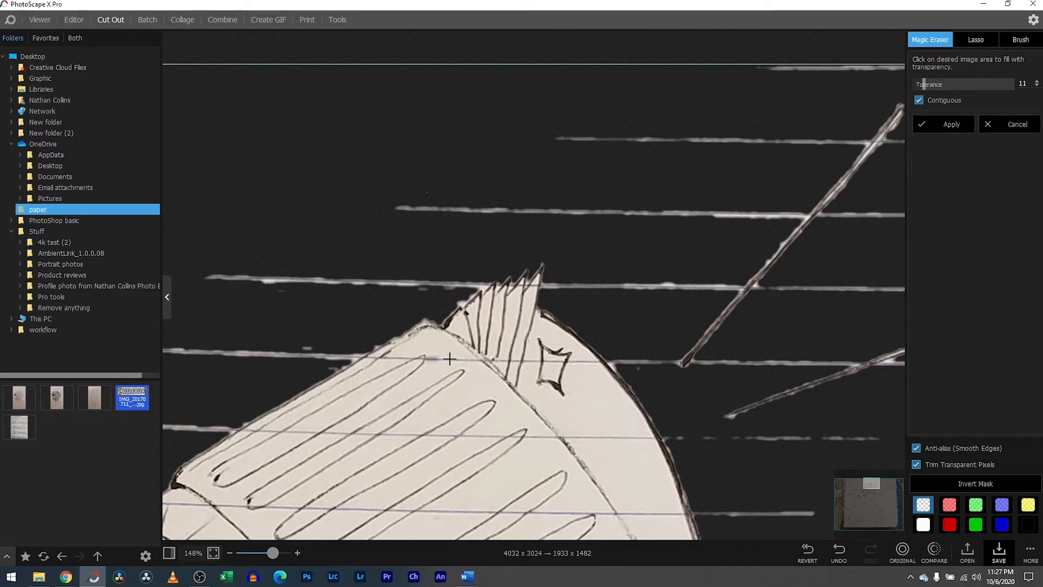
pyautogui.moveTo(923, 90); pyautogui.dragTo(933, 81)
pyautogui.click(1010, 128)
# Erase the leftover ruled-line ends above the lens, behind the camera body and beneath it using the Brush at size 60
pyautogui.moveTo(274, 553)
pyautogui.mouseDown()
pyautogui.moveTo(245, 552)
pyautogui.moveTo(253, 547)
pyautogui.mouseUp()
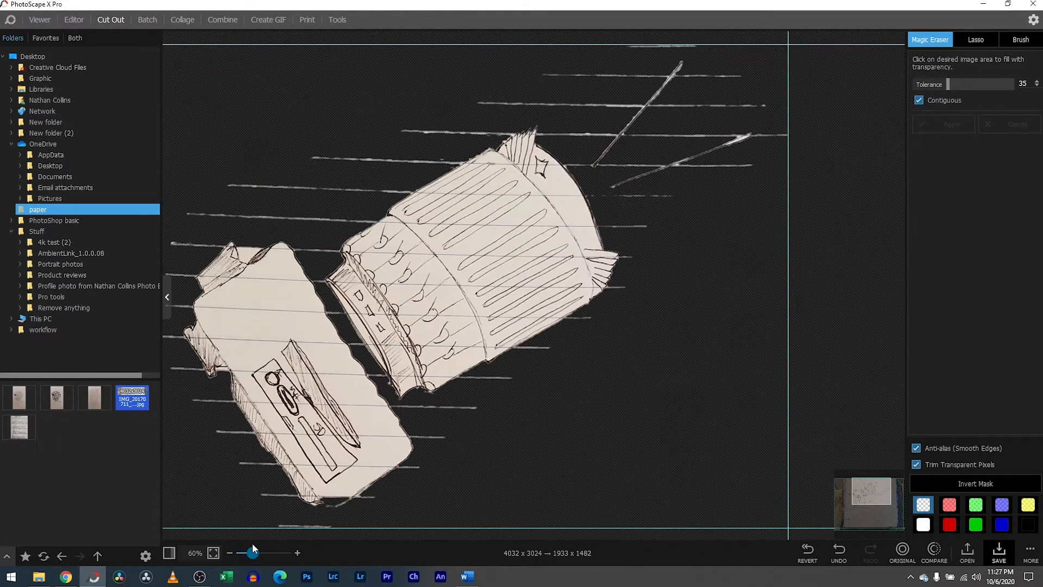
pyautogui.moveTo(855, 491); pyautogui.dragTo(852, 494)
pyautogui.click(1021, 40)
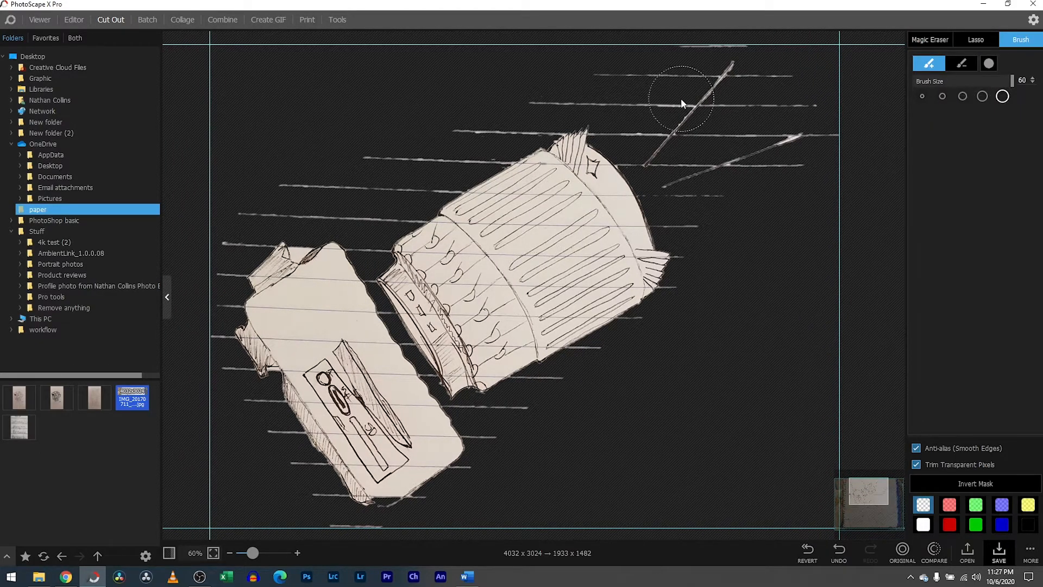
pyautogui.moveTo(647, 81); pyautogui.dragTo(594, 75)
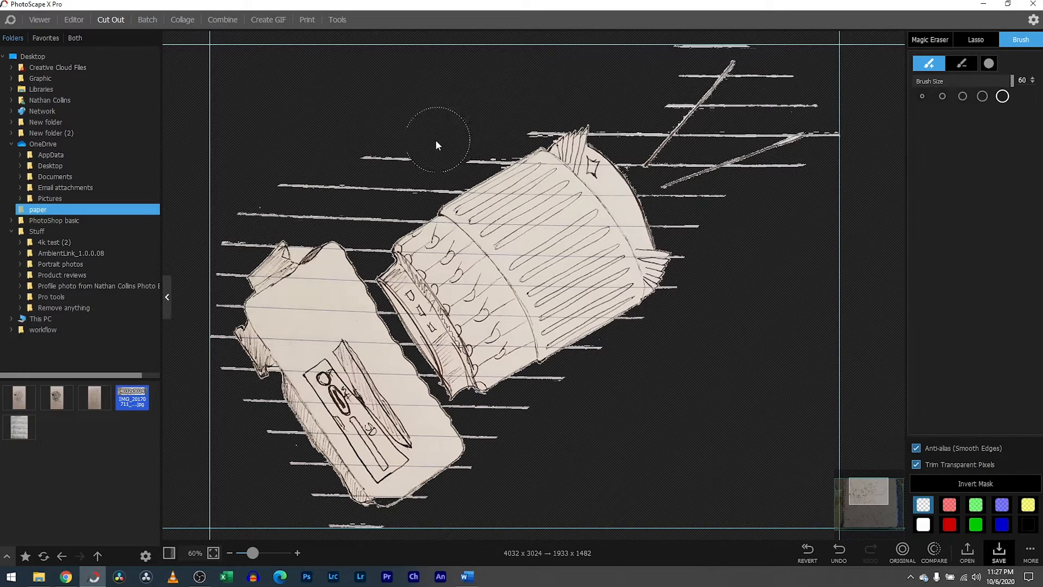
pyautogui.moveTo(328, 180); pyautogui.dragTo(242, 213)
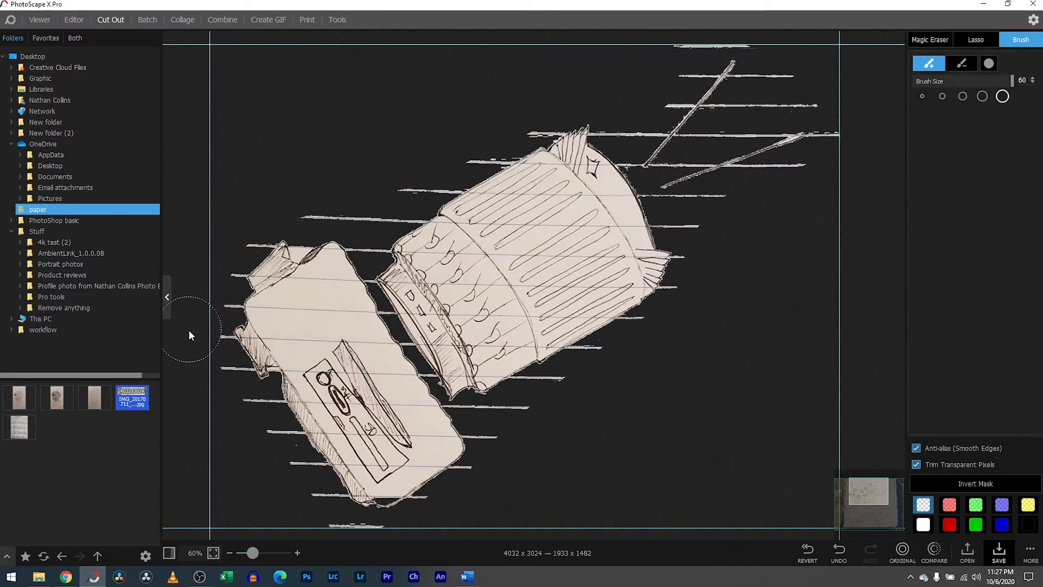
pyautogui.moveTo(200, 369); pyautogui.dragTo(307, 504)
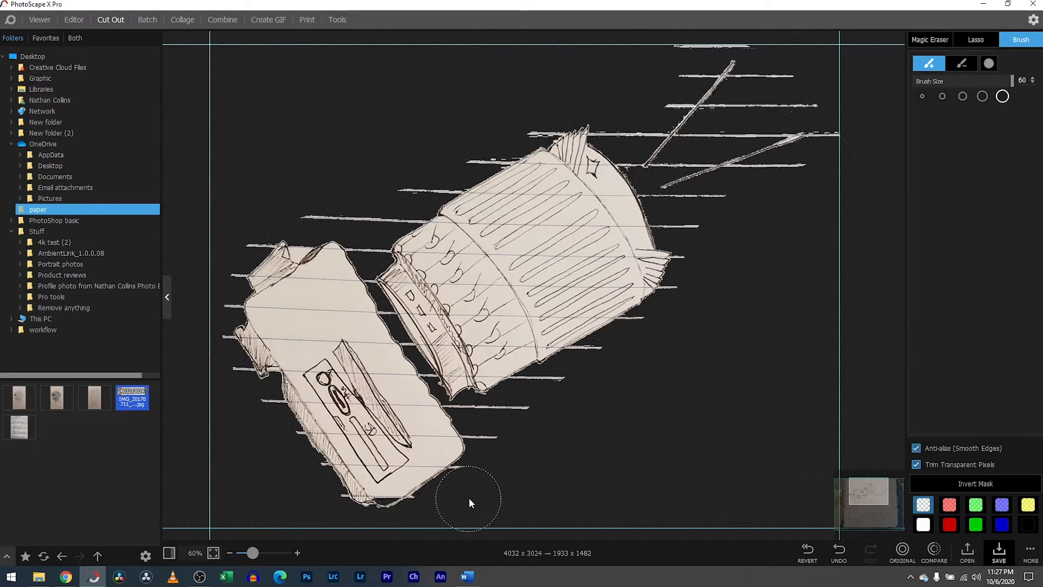
pyautogui.moveTo(499, 461); pyautogui.dragTo(523, 422)
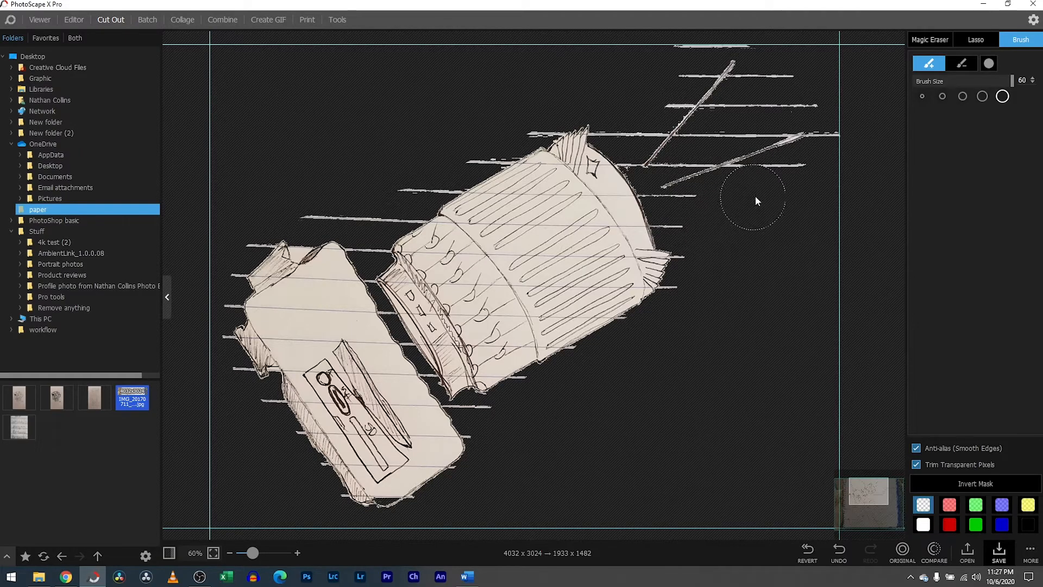
# Brush away the ruled-line remnants around the two light rays, along the lens's upper edge and above the gap beside the camera body
pyautogui.moveTo(819, 90)
pyautogui.mouseDown()
pyautogui.moveTo(777, 92)
pyautogui.moveTo(771, 41)
pyautogui.moveTo(705, 24)
pyautogui.mouseUp()
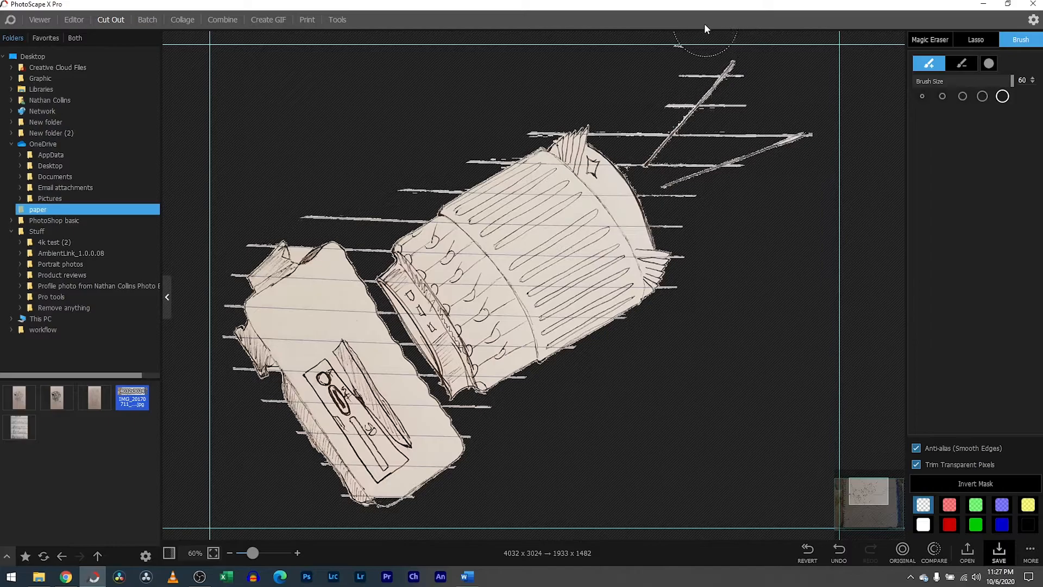
pyautogui.moveTo(673, 54); pyautogui.dragTo(632, 112)
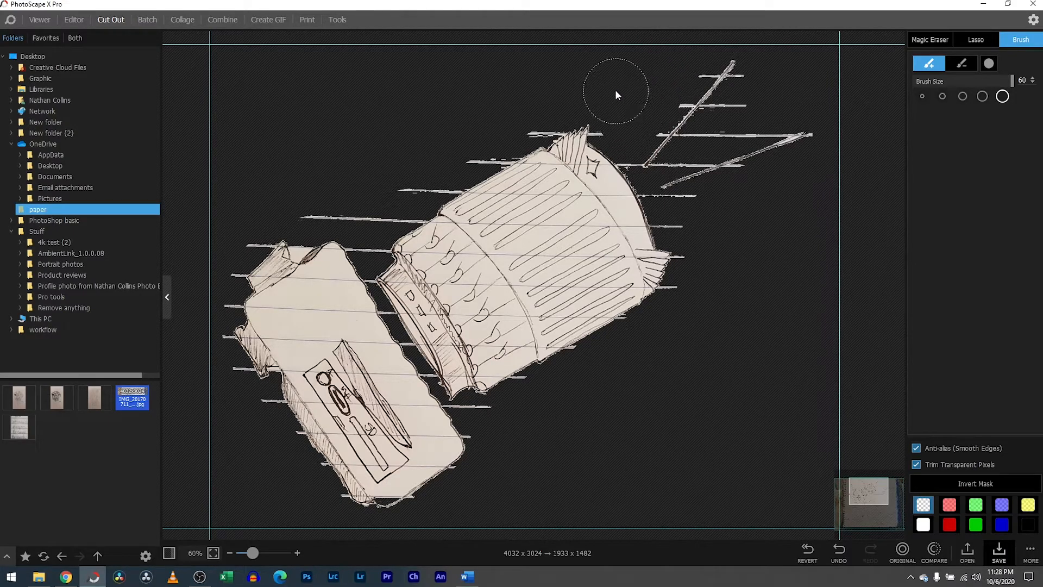
pyautogui.moveTo(568, 98); pyautogui.dragTo(471, 147)
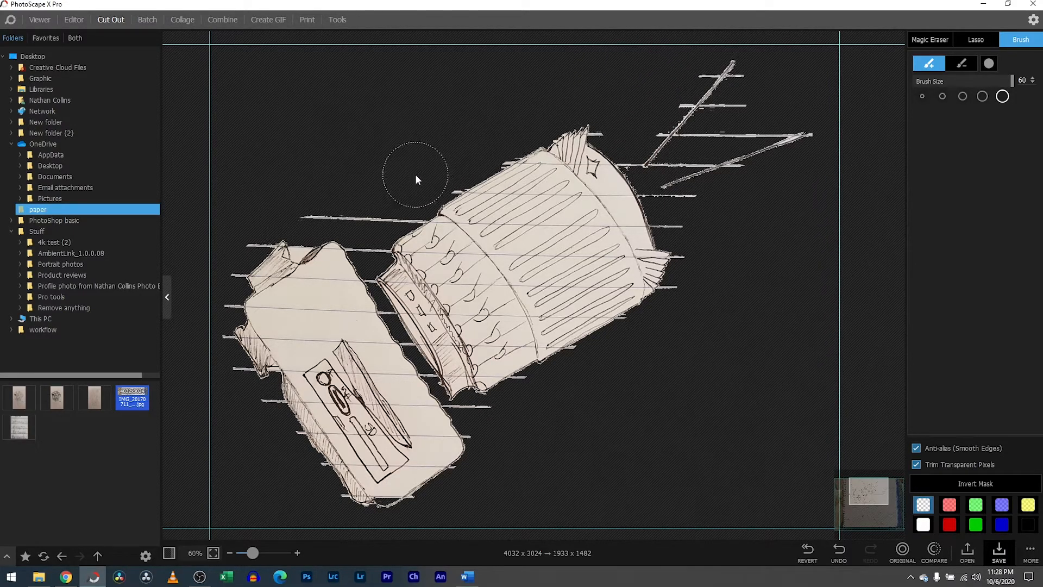
pyautogui.moveTo(354, 195)
pyautogui.mouseDown()
pyautogui.moveTo(270, 207)
pyautogui.moveTo(223, 236)
pyautogui.mouseUp()
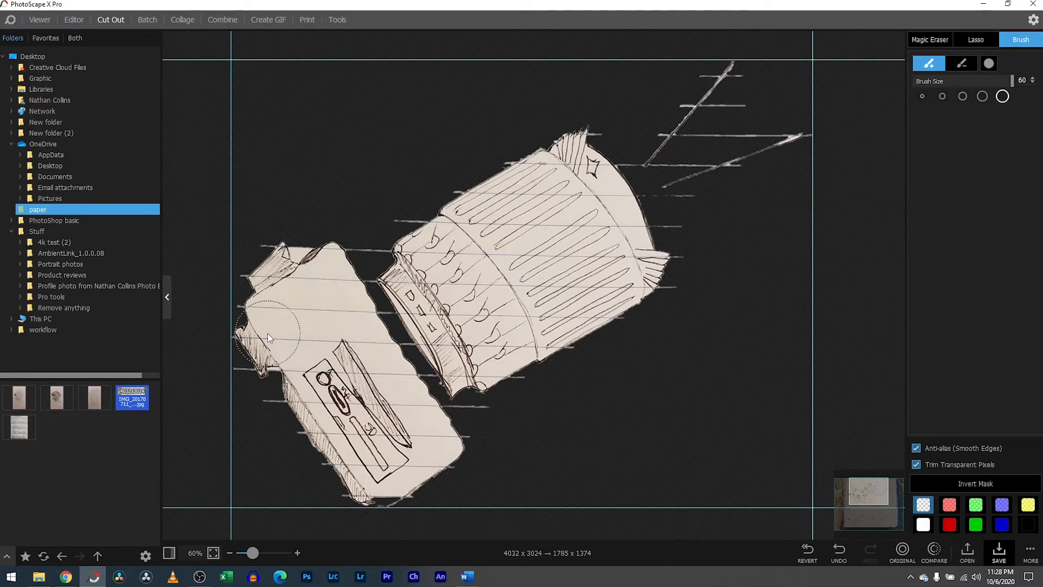
pyautogui.click(368, 221)
pyautogui.moveTo(369, 216); pyautogui.dragTo(405, 187)
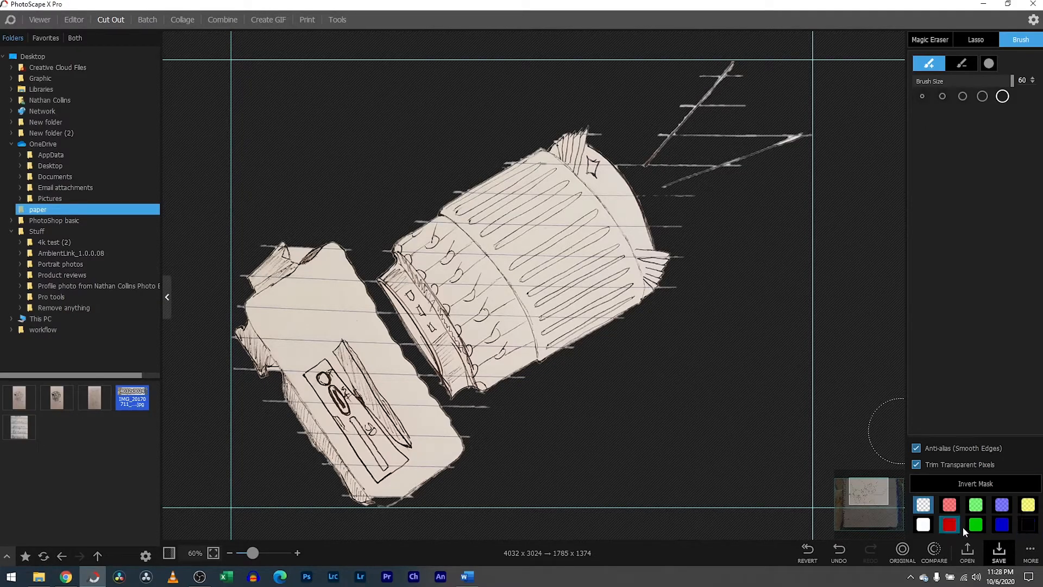
pyautogui.moveTo(742, 116); pyautogui.dragTo(769, 99)
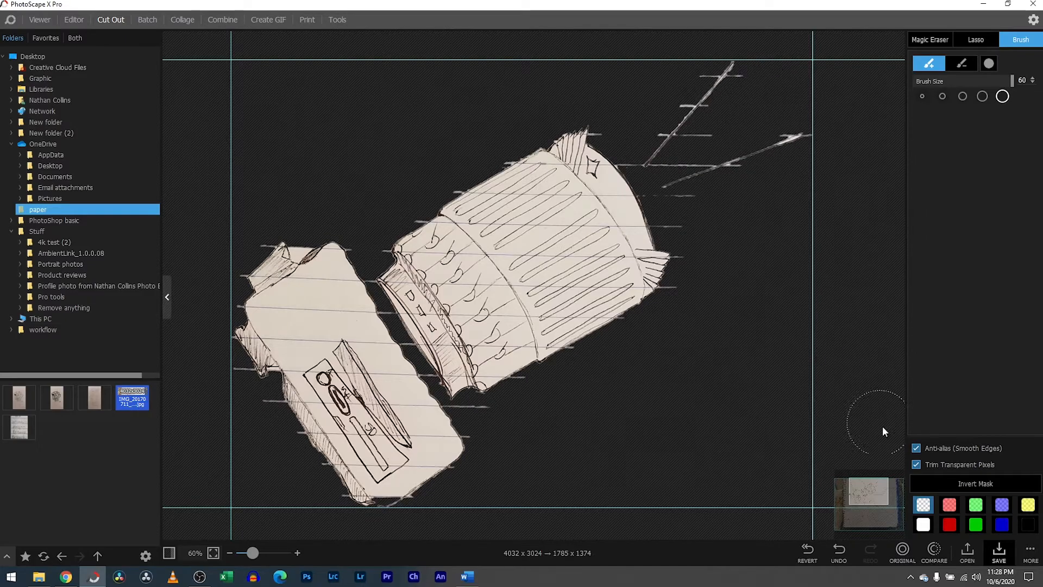
# Save the camera cutout to the Desktop as a PNG named IMG_20170711_090834_783-cutout and dismiss the completion notice
pyautogui.click(999, 552)
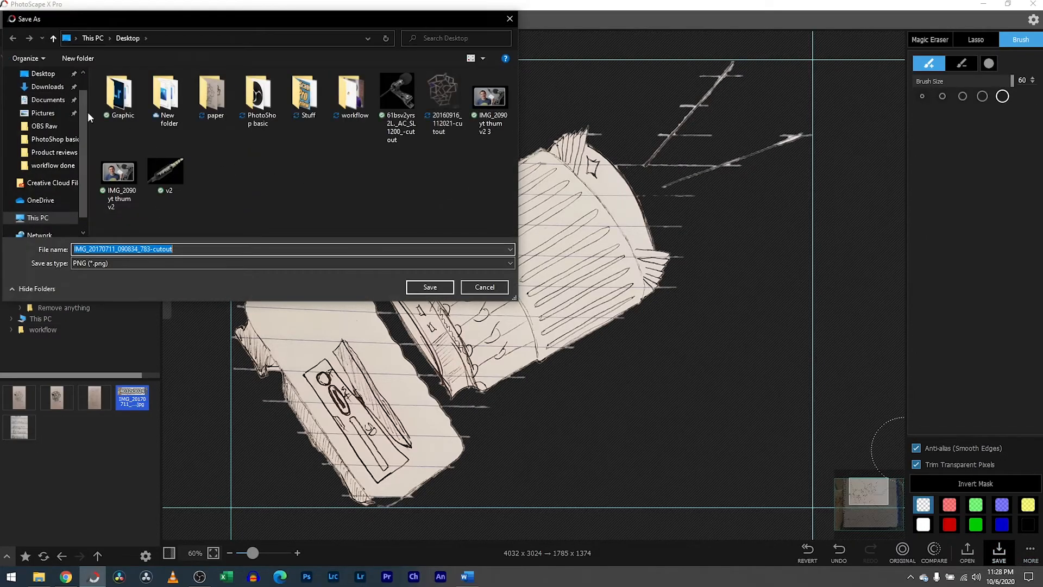
pyautogui.scroll(1, 83, 118)
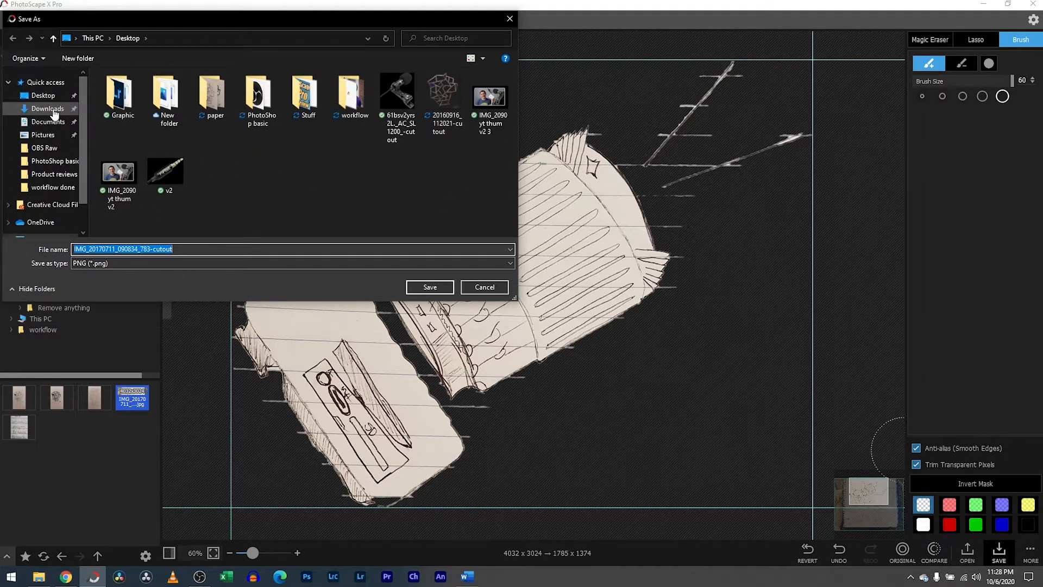
pyautogui.click(430, 287)
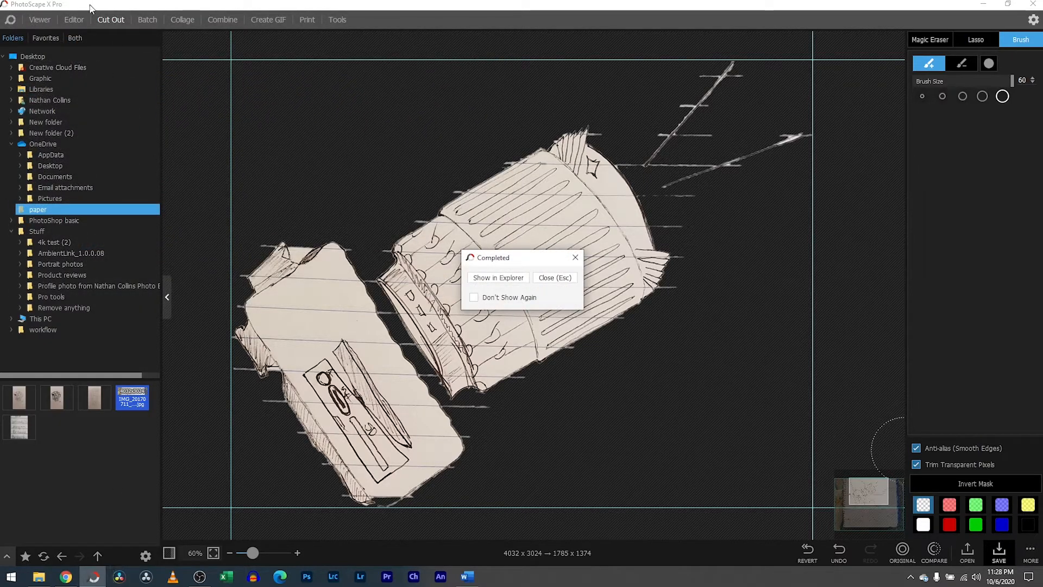
pyautogui.click(555, 278)
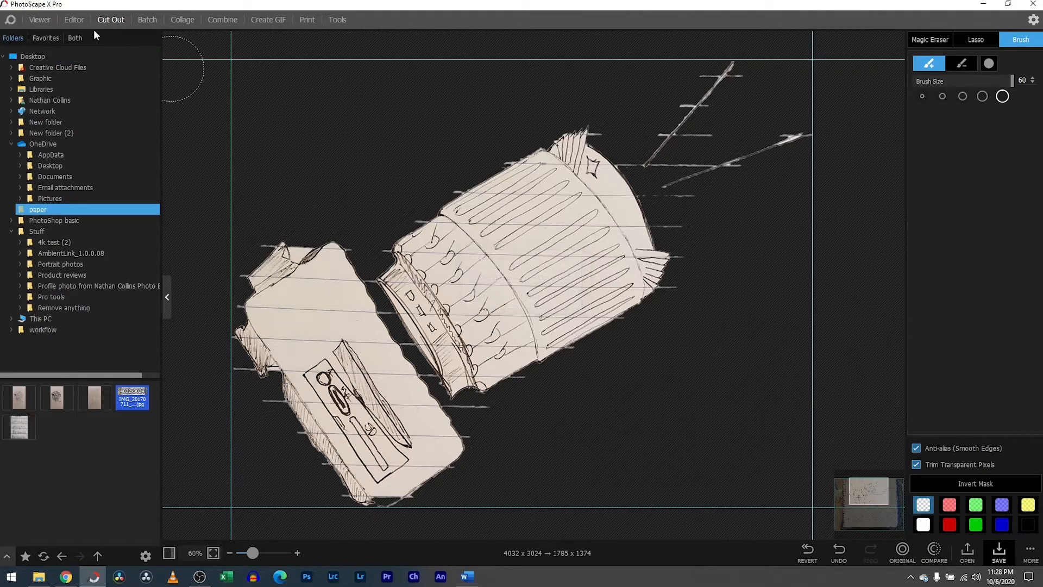
# Insert the saved camera cutout into the notebook photo in the Editor and align it exactly over the original sketch
pyautogui.click(73, 20)
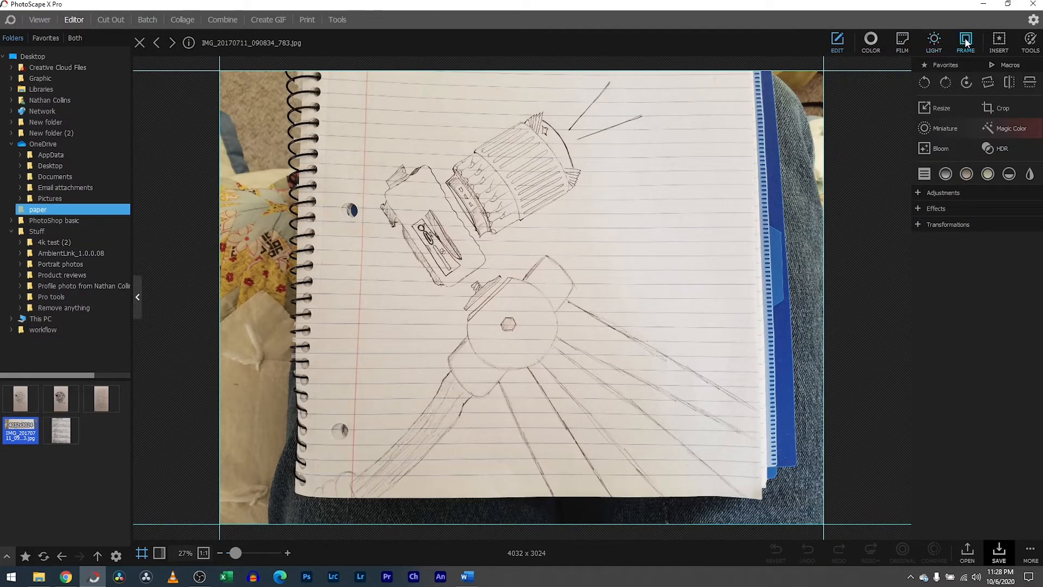
pyautogui.click(998, 39)
pyautogui.click(878, 39)
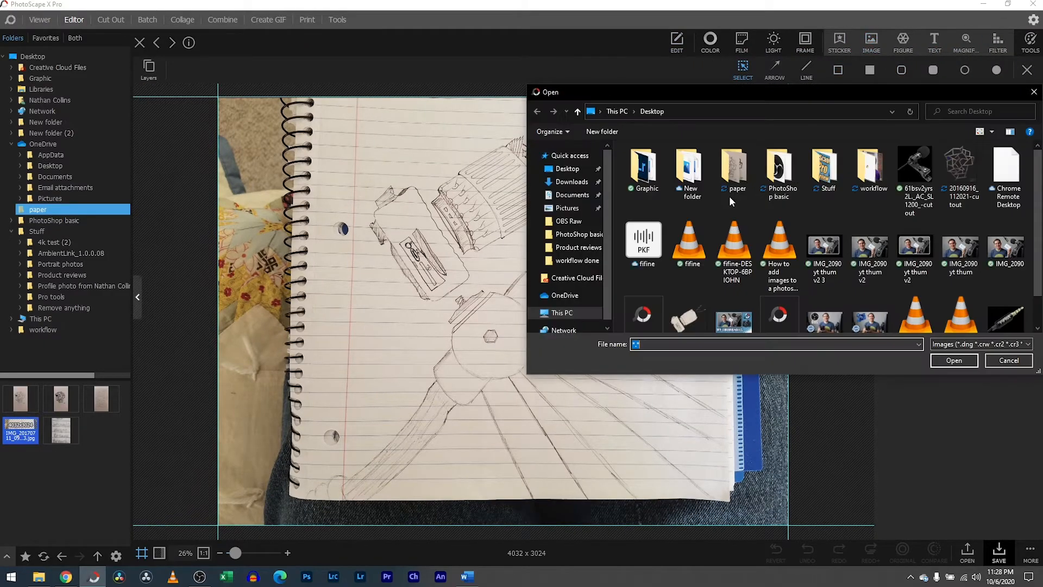
pyautogui.doubleClick(691, 291)
pyautogui.moveTo(520, 305); pyautogui.dragTo(510, 200)
pyautogui.moveTo(243, 553); pyautogui.dragTo(263, 553)
pyautogui.moveTo(169, 504); pyautogui.dragTo(165, 498)
pyautogui.moveTo(401, 346); pyautogui.dragTo(400, 351)
pyautogui.moveTo(256, 553); pyautogui.dragTo(234, 553)
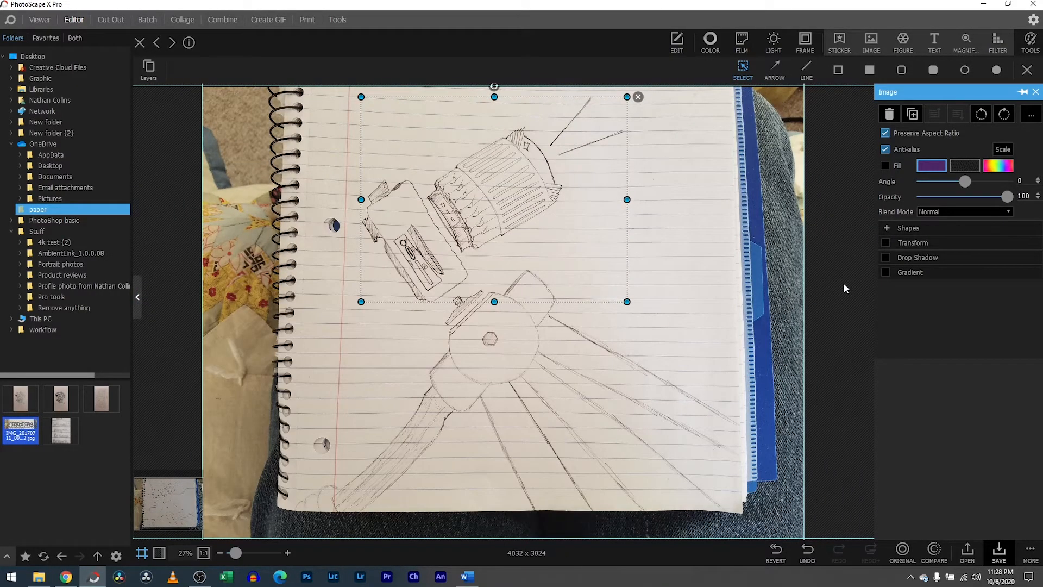
# Set the camera cutout's blend mode to Hard Light and preview the other blend modes on it
pyautogui.click(937, 212)
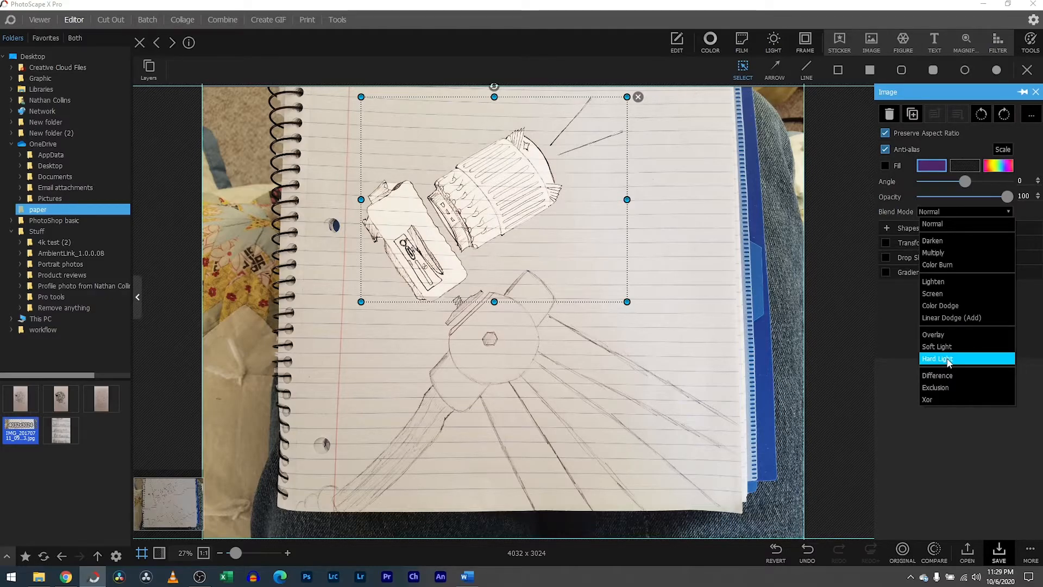
pyautogui.click(948, 360)
pyautogui.moveTo(239, 553); pyautogui.dragTo(252, 553)
pyautogui.moveTo(168, 500); pyautogui.dragTo(168, 491)
pyautogui.moveTo(248, 553); pyautogui.dragTo(239, 553)
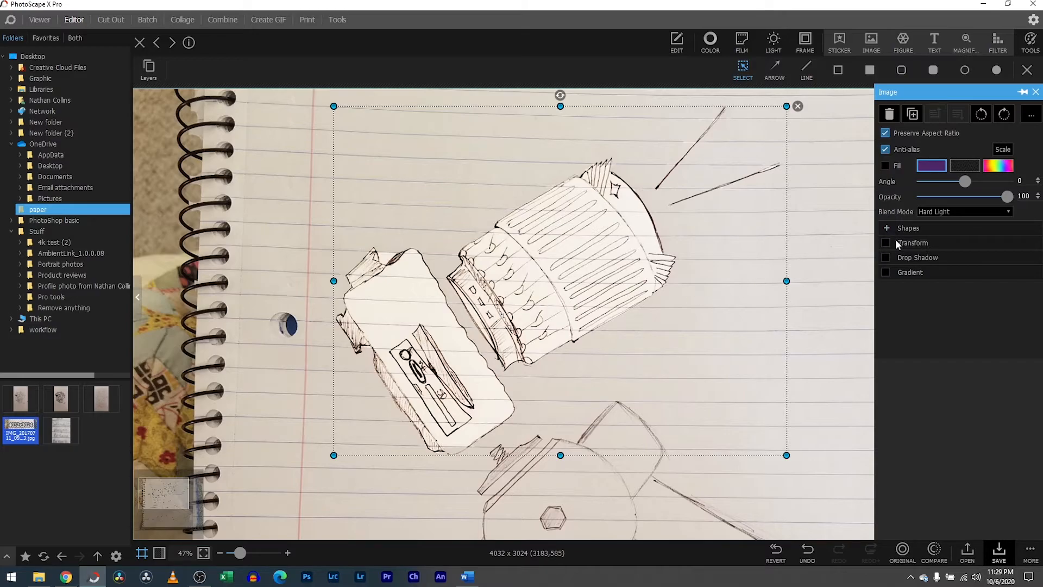
pyautogui.click(963, 211)
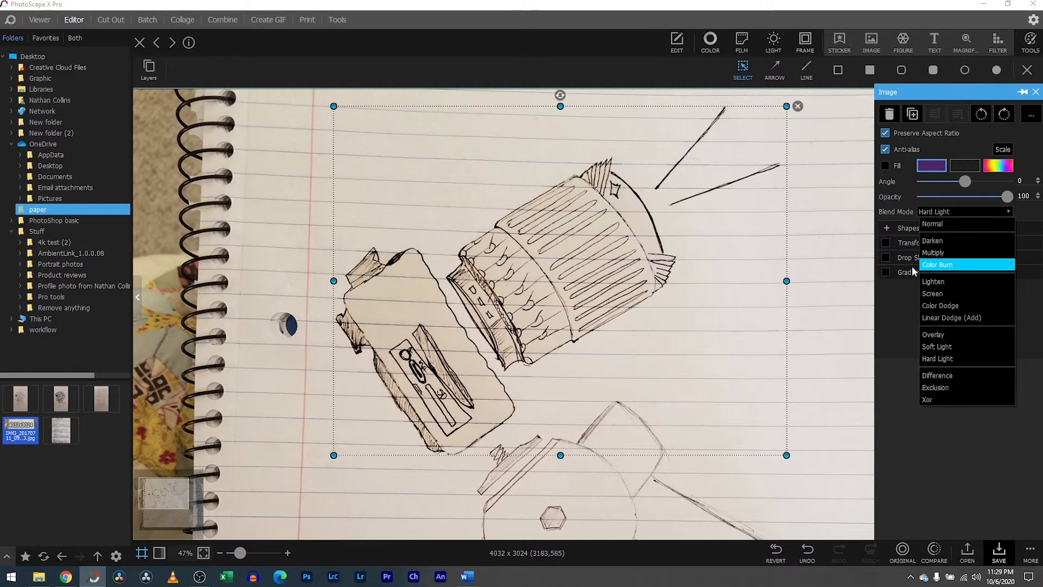
# Give the camera cutout a red-to-yellow gradient at angle 226 and lower its opacity to 52
pyautogui.click(886, 272)
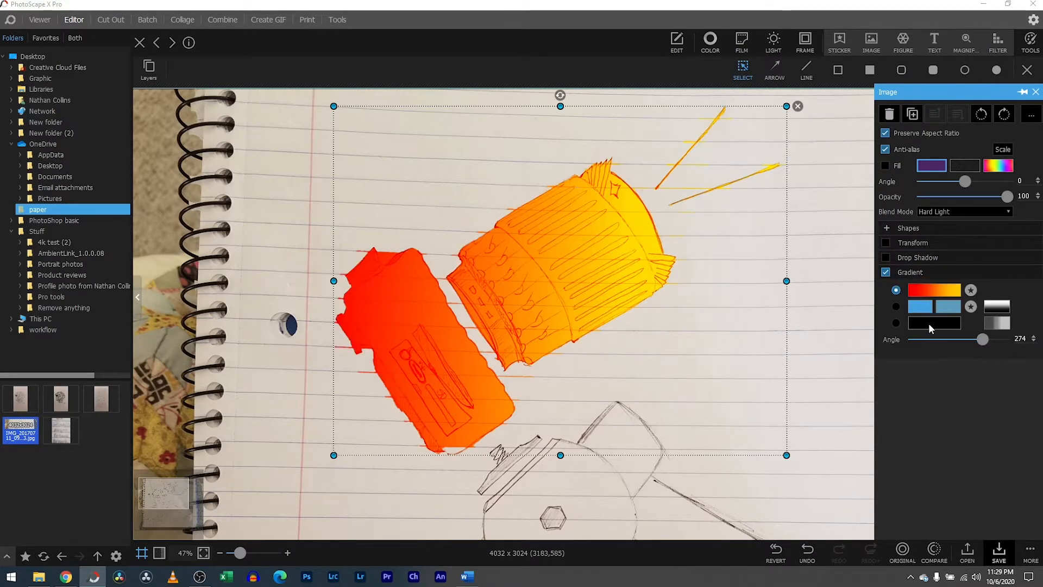
pyautogui.moveTo(962, 338); pyautogui.dragTo(972, 341)
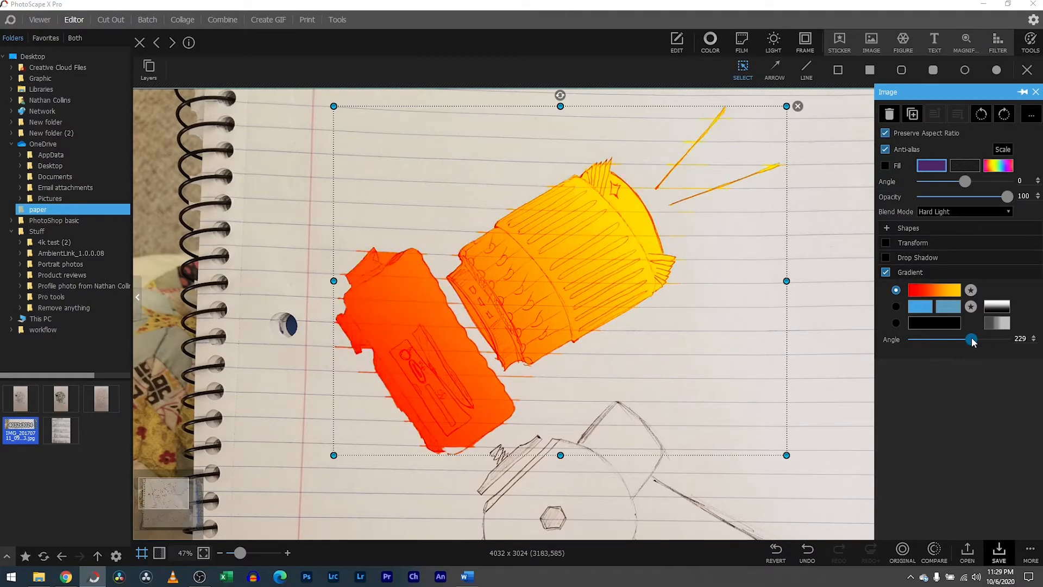
pyautogui.moveTo(959, 197); pyautogui.dragTo(962, 196)
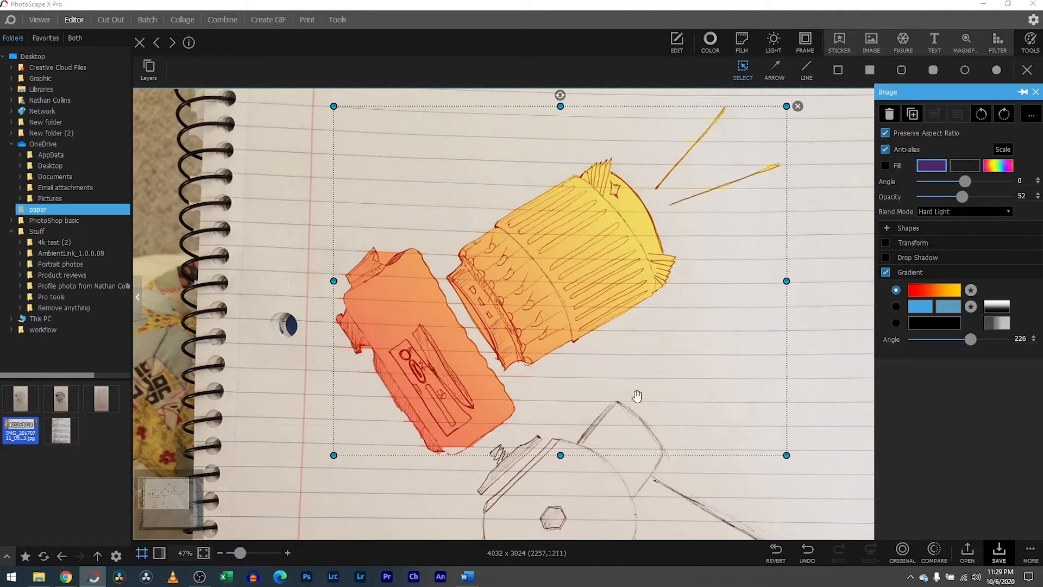
pyautogui.scroll(-5, 701, 348)
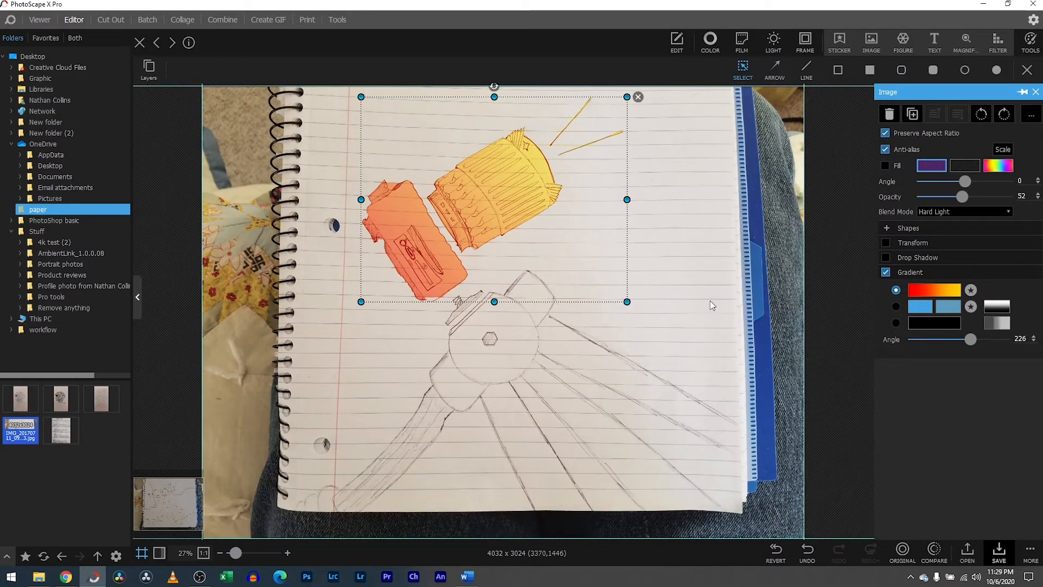
pyautogui.click(740, 298)
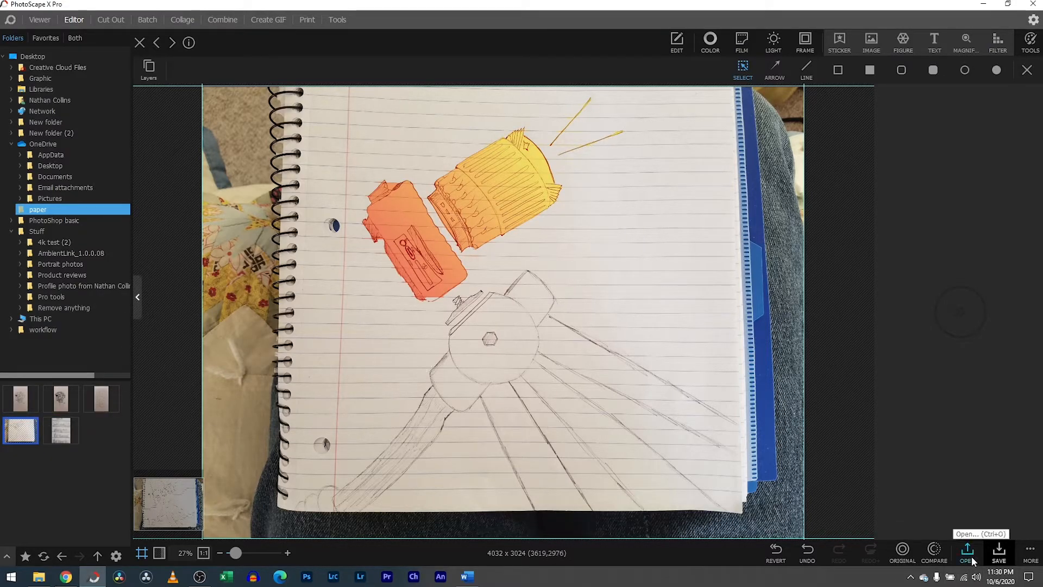
# Save the coloured notebook photo as a new JPEG in the paper folder, adding v2 to the end of its file name
pyautogui.click(998, 548)
pyautogui.click(373, 256)
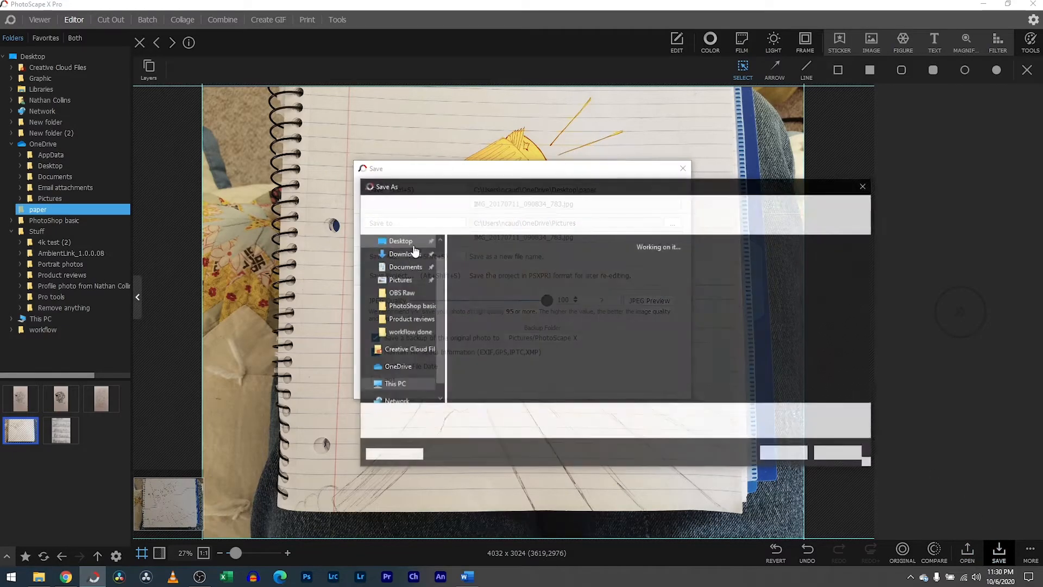
pyautogui.click(672, 416)
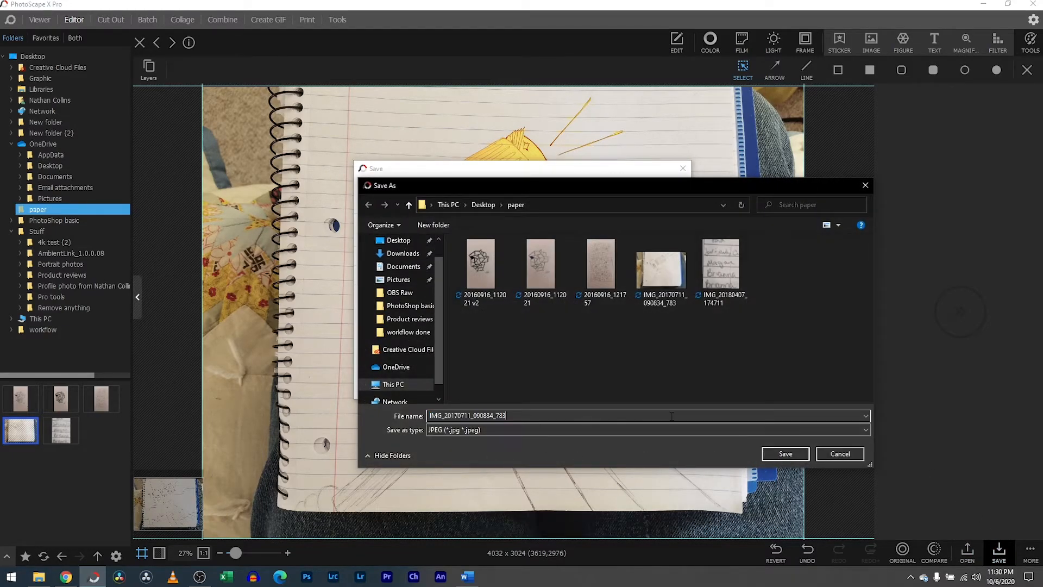
pyautogui.write('v2')
pyautogui.press('Return')
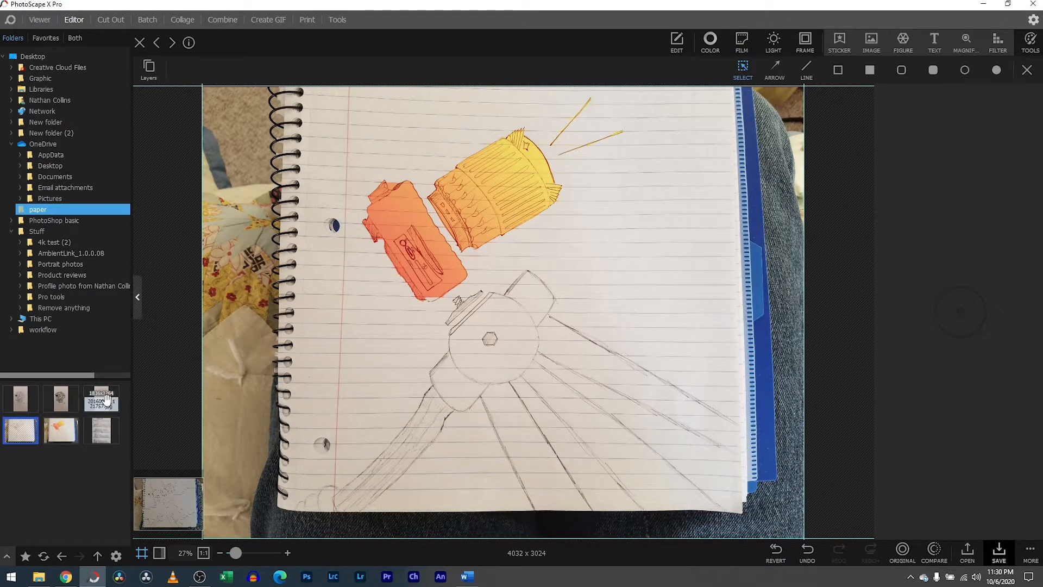
# Close the notebook photo without saving and open the handwriting photo IMG_20180407_174711.jpg in the Editor
pyautogui.click(108, 431)
pyautogui.moveTo(108, 431); pyautogui.dragTo(422, 300)
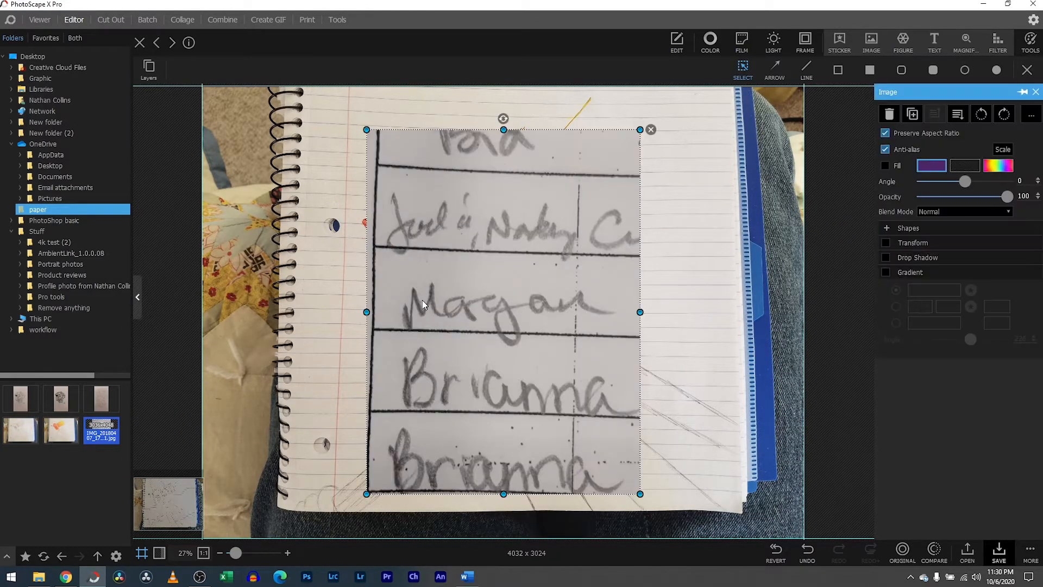
pyautogui.click(140, 43)
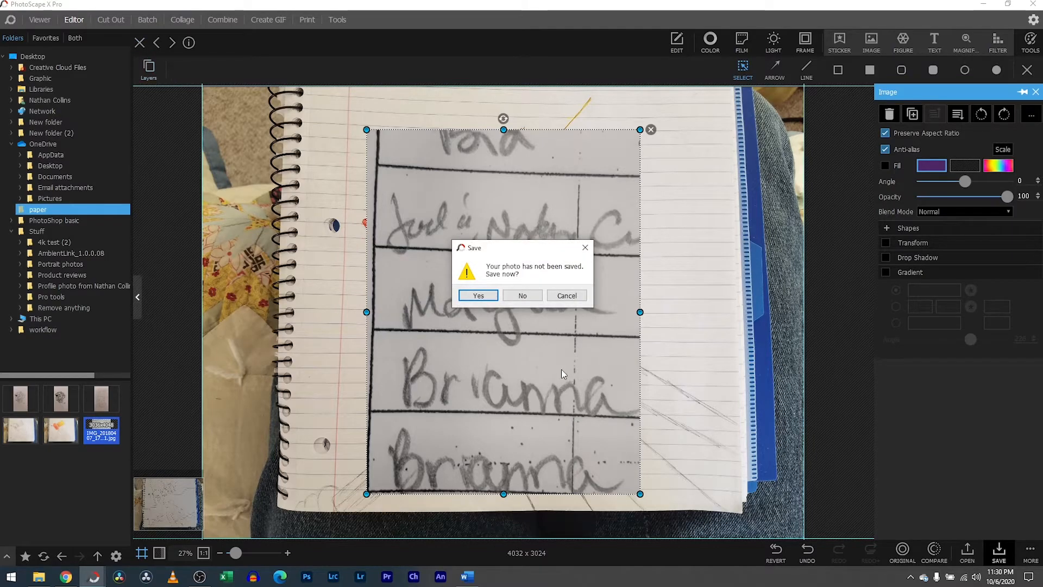
pyautogui.click(522, 297)
pyautogui.moveTo(101, 431); pyautogui.dragTo(451, 341)
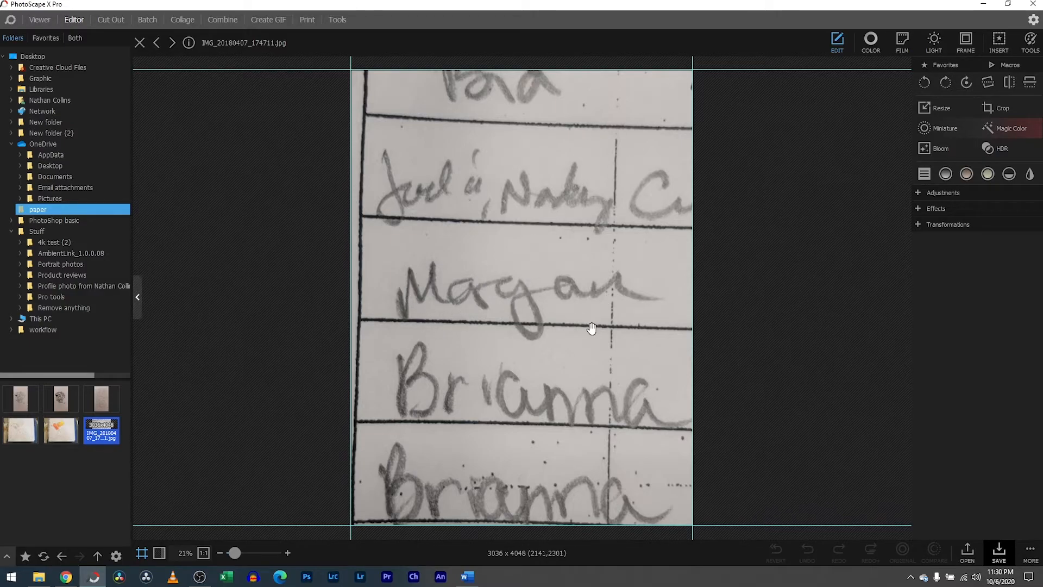
pyautogui.click(870, 41)
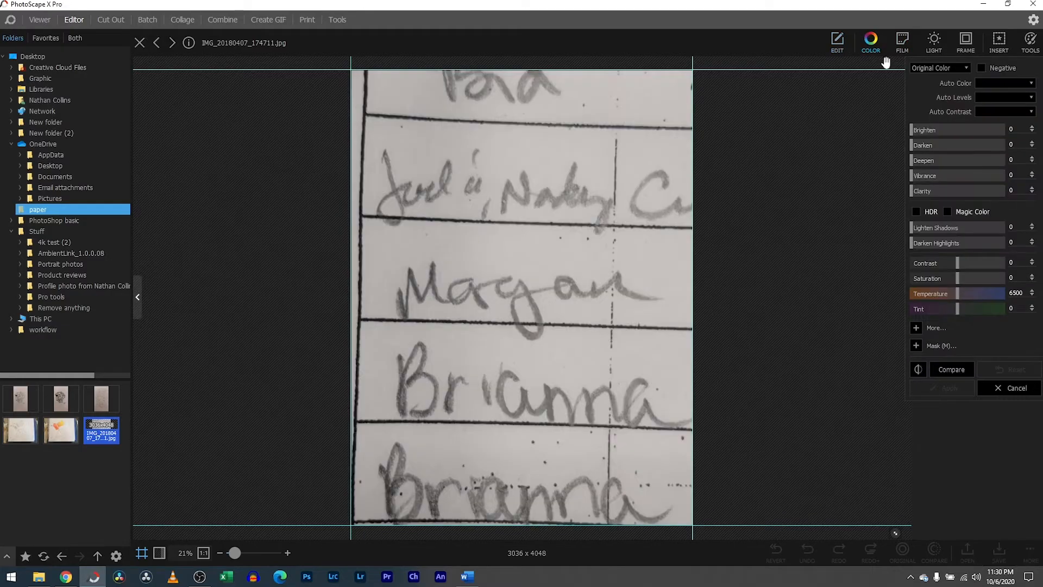
pyautogui.click(834, 42)
pyautogui.click(1009, 140)
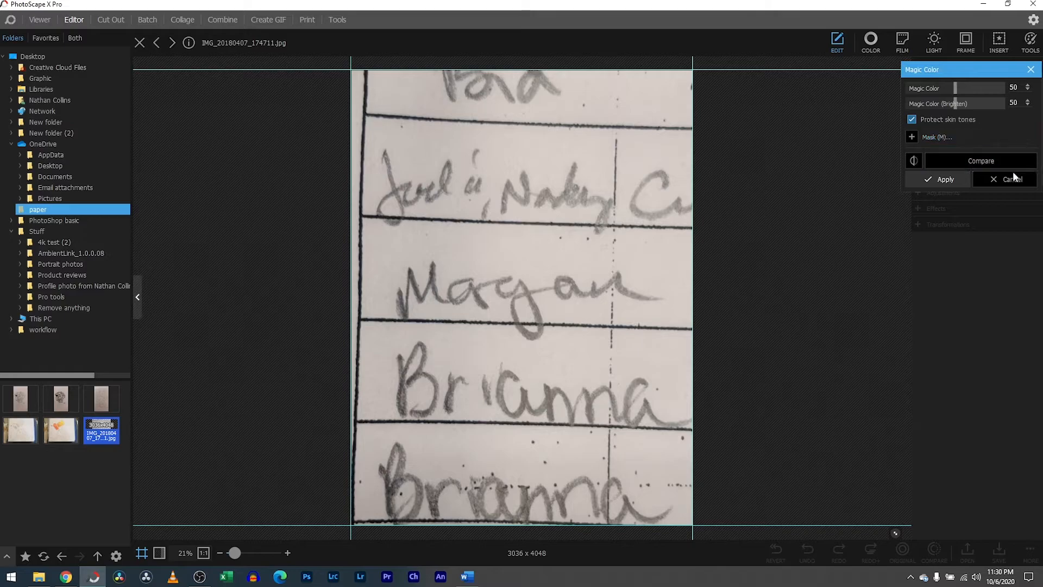
pyautogui.click(1012, 178)
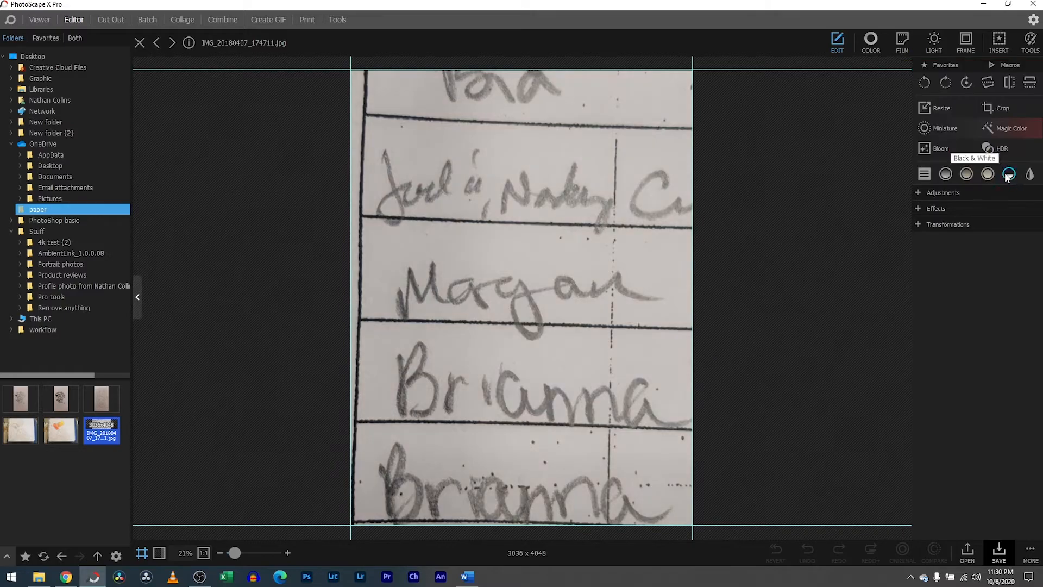
# Try strengthening the handwriting photo's contrast with Blacks at -100 and Whites at 59 in the colour adjustments
pyautogui.click(875, 41)
pyautogui.click(916, 327)
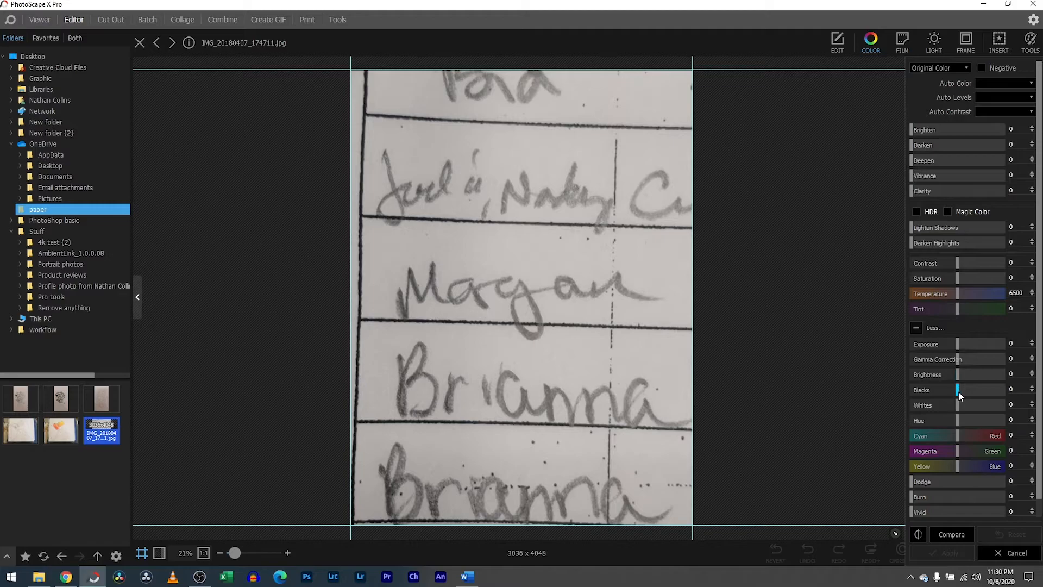
pyautogui.moveTo(958, 390); pyautogui.dragTo(1006, 387)
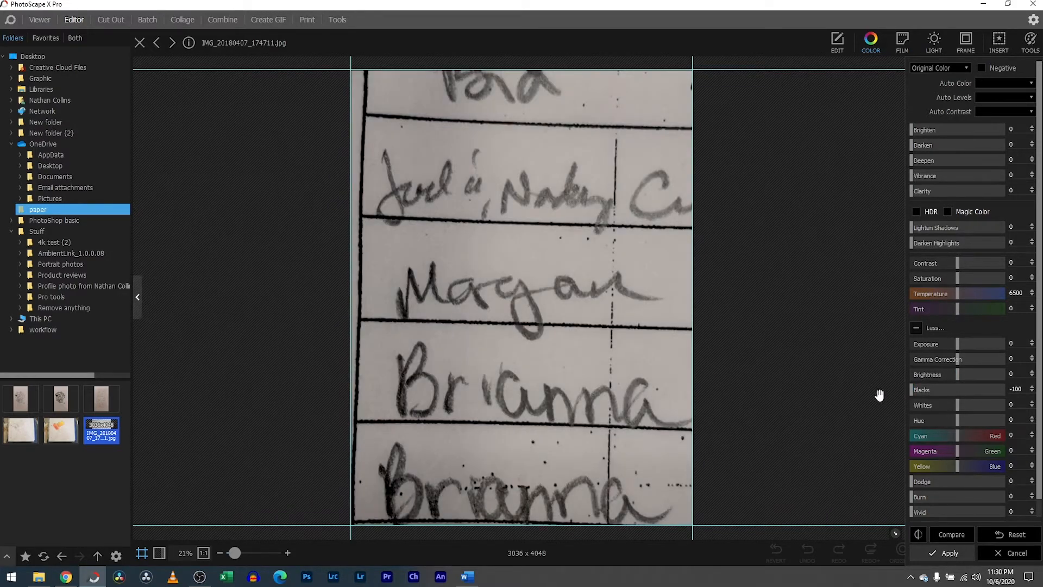
pyautogui.click(957, 527)
pyautogui.moveTo(956, 405); pyautogui.dragTo(987, 408)
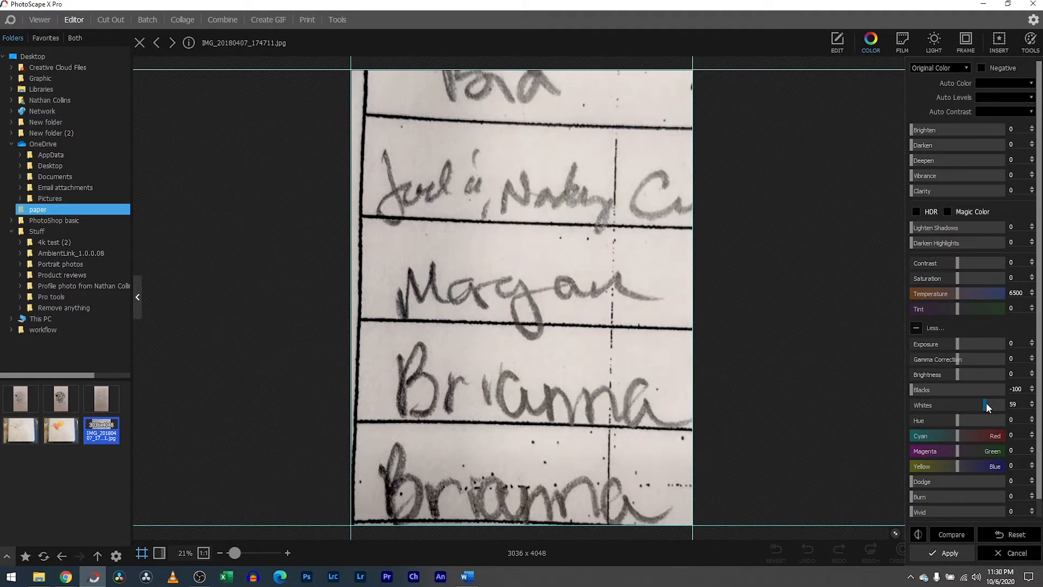
# Try the exposure, cyan-red and further tonal adjustments on the handwriting photo and discard all its colour changes
pyautogui.moveTo(957, 343)
pyautogui.mouseDown()
pyautogui.moveTo(989, 335)
pyautogui.moveTo(956, 341)
pyautogui.mouseUp()
pyautogui.scroll(-1, 963, 412)
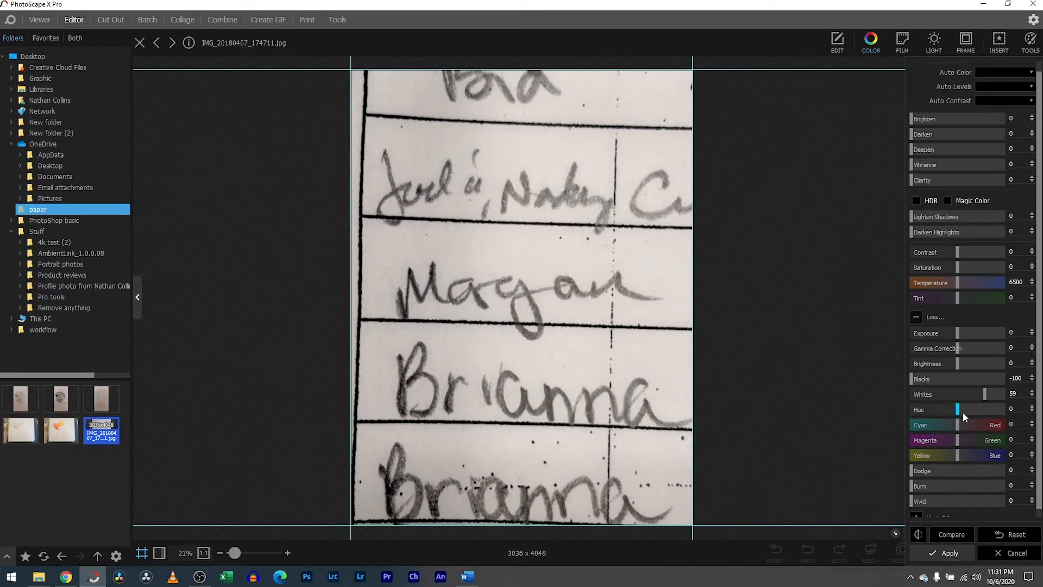
pyautogui.moveTo(959, 425)
pyautogui.mouseDown()
pyautogui.moveTo(975, 423)
pyautogui.moveTo(925, 423)
pyautogui.moveTo(957, 423)
pyautogui.mouseUp()
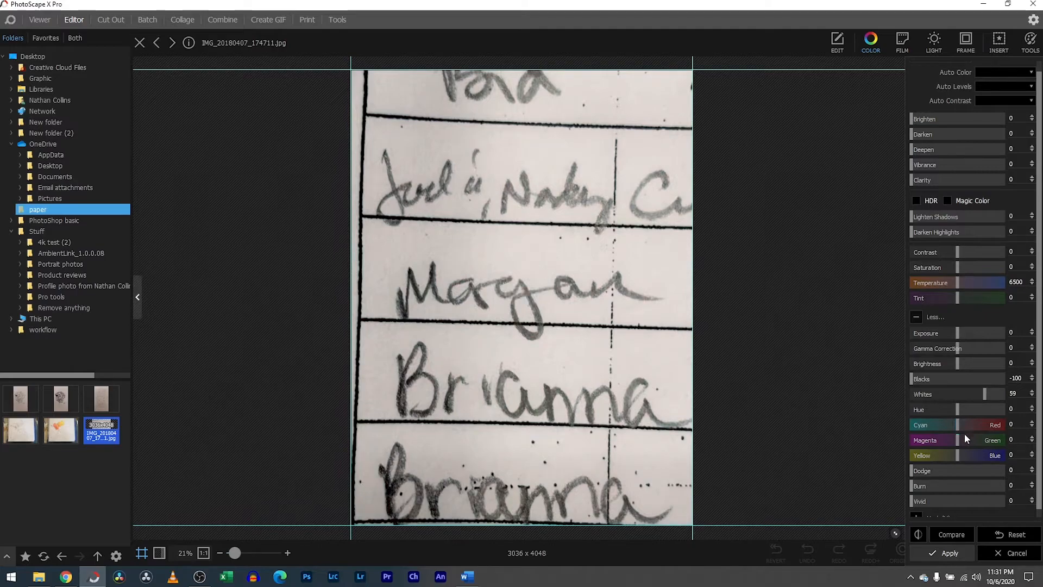
pyautogui.scroll(-1, 964, 433)
pyautogui.moveTo(912, 464)
pyautogui.mouseDown()
pyautogui.moveTo(948, 459)
pyautogui.moveTo(907, 466)
pyautogui.moveTo(963, 478)
pyautogui.moveTo(985, 469)
pyautogui.moveTo(975, 474)
pyautogui.mouseUp()
pyautogui.click(1007, 553)
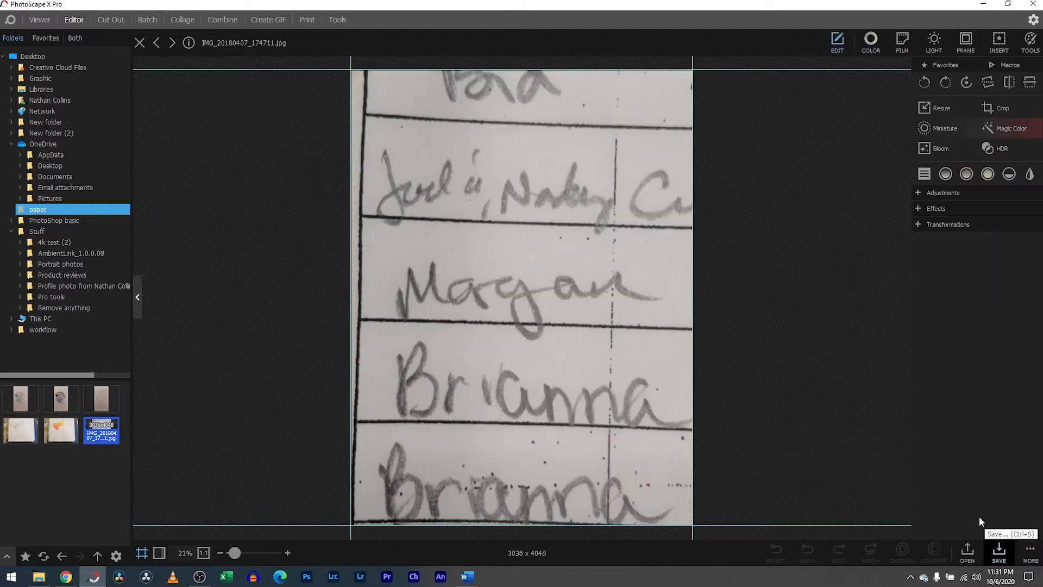
# Open the line drawing photo 20160916_112021.jpg and try colour adjustments of Burn 69 and Exposure 75
pyautogui.click(55, 395)
pyautogui.click(20, 398)
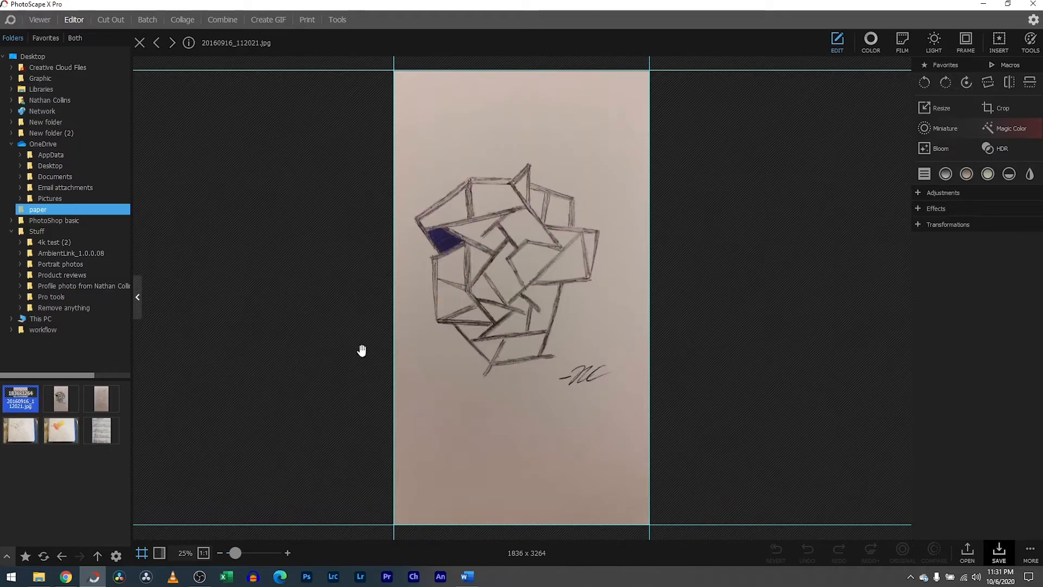
pyautogui.click(870, 40)
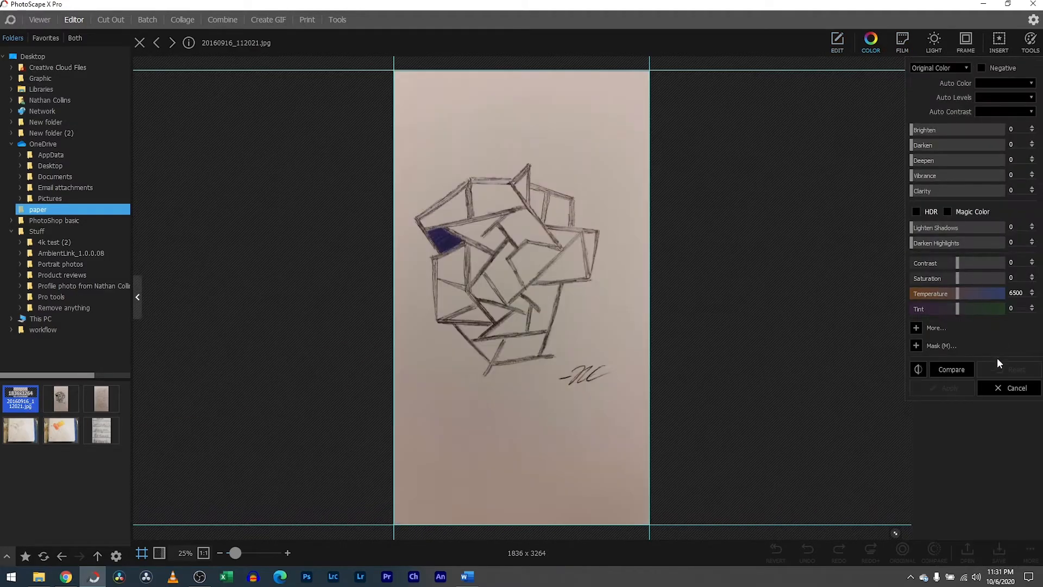
pyautogui.click(916, 328)
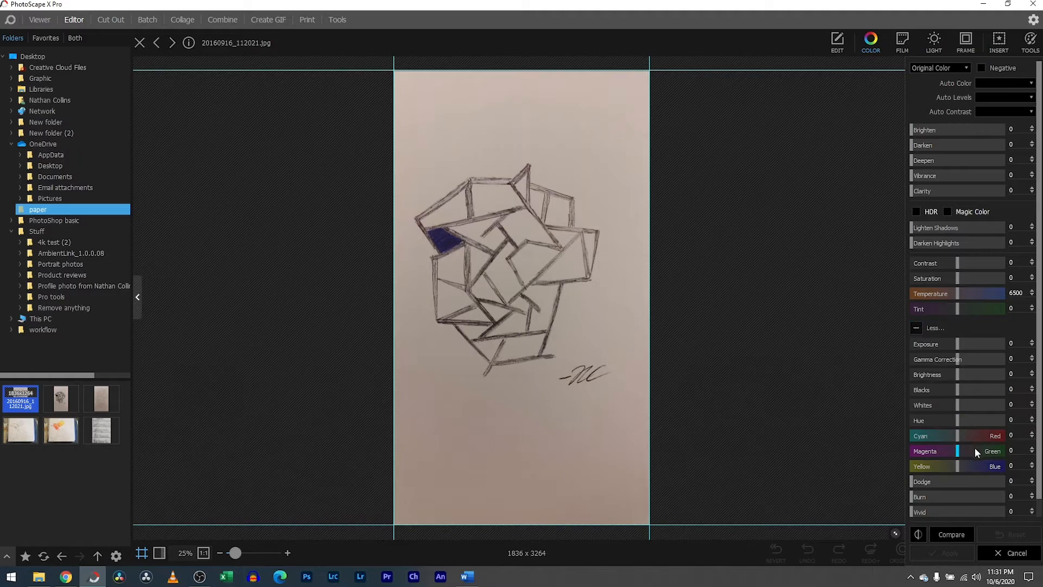
pyautogui.moveTo(909, 496)
pyautogui.mouseDown()
pyautogui.moveTo(973, 488)
pyautogui.moveTo(922, 495)
pyautogui.moveTo(962, 504)
pyautogui.moveTo(909, 506)
pyautogui.mouseUp()
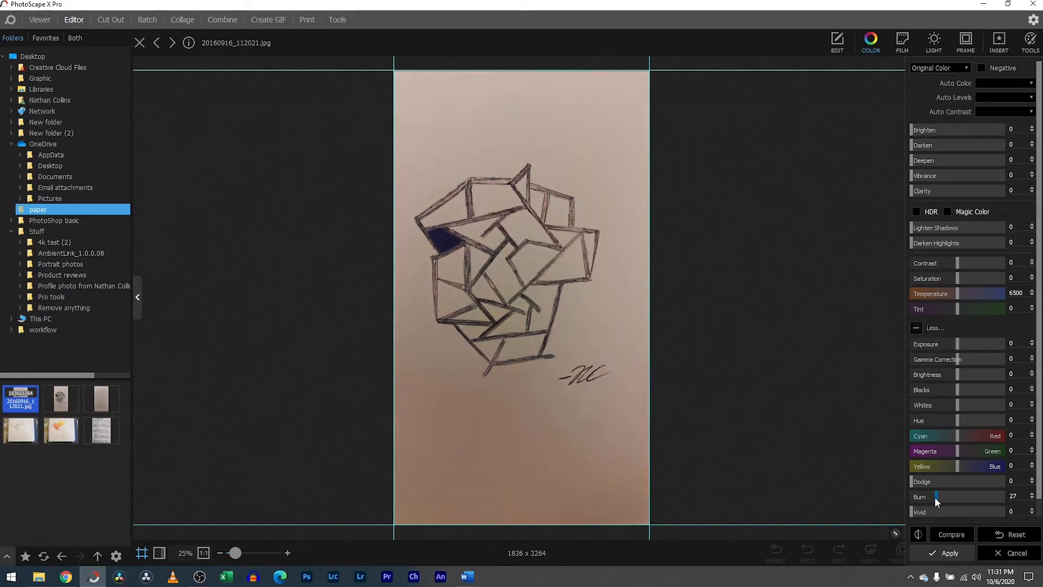
pyautogui.moveTo(934, 497); pyautogui.dragTo(960, 494)
pyautogui.moveTo(949, 342); pyautogui.dragTo(988, 336)
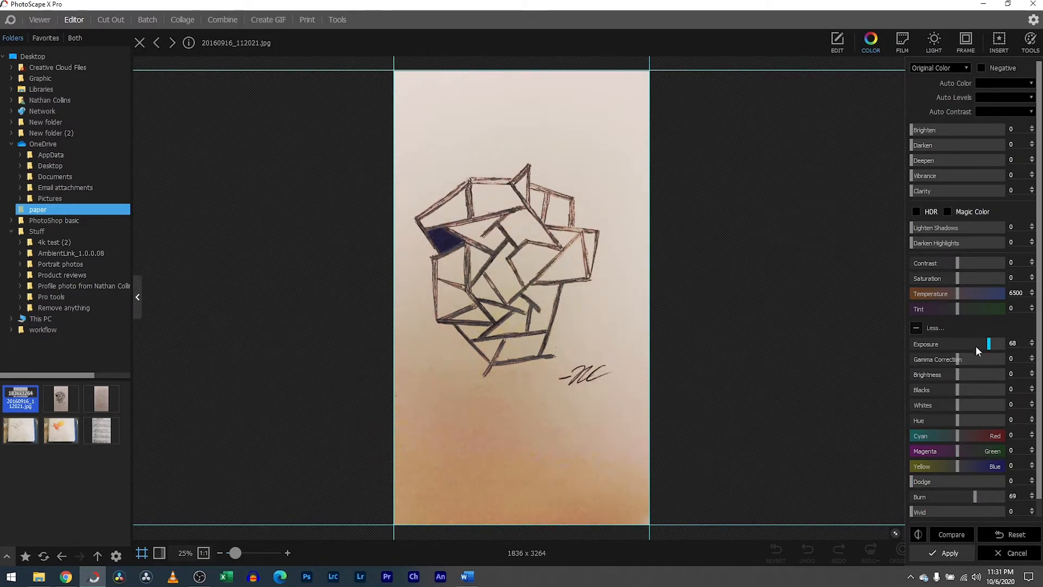
pyautogui.moveTo(989, 345); pyautogui.dragTo(994, 346)
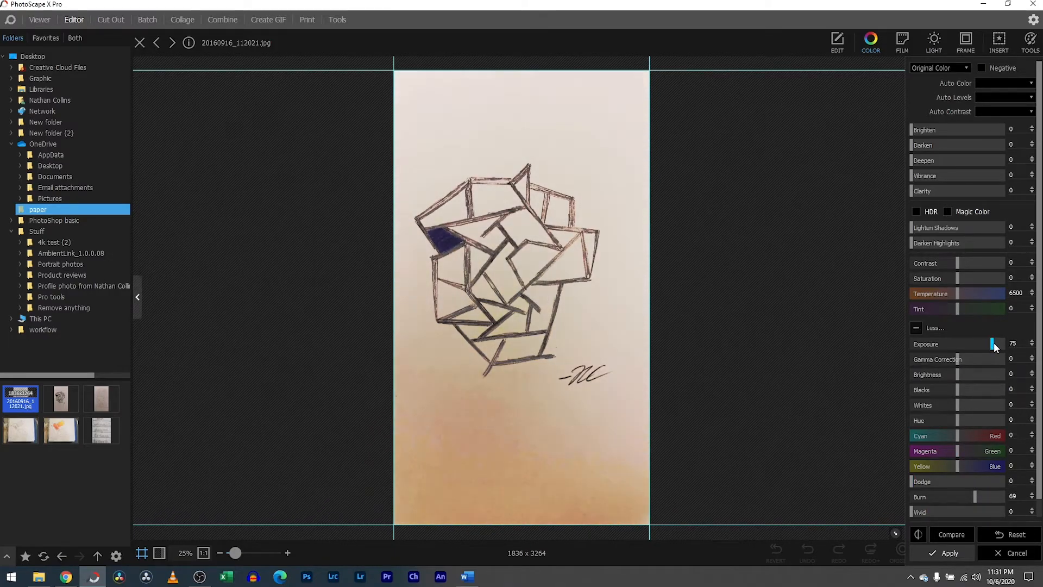
# Reopen the handwriting photo IMG_20180407_174711.jpg and switch to the cut-out workspace
pyautogui.click(101, 432)
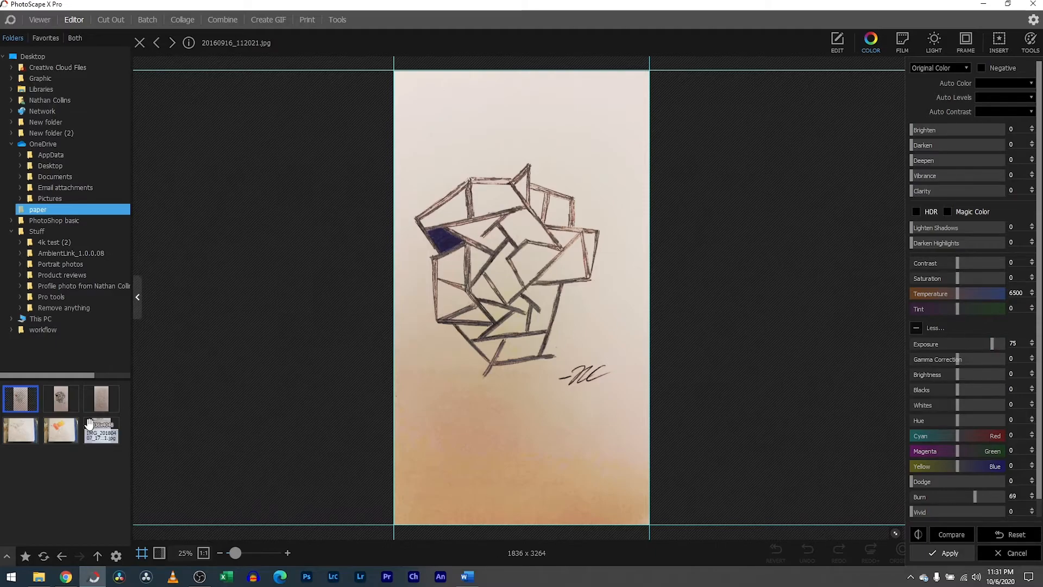
pyautogui.moveTo(101, 432); pyautogui.dragTo(495, 279)
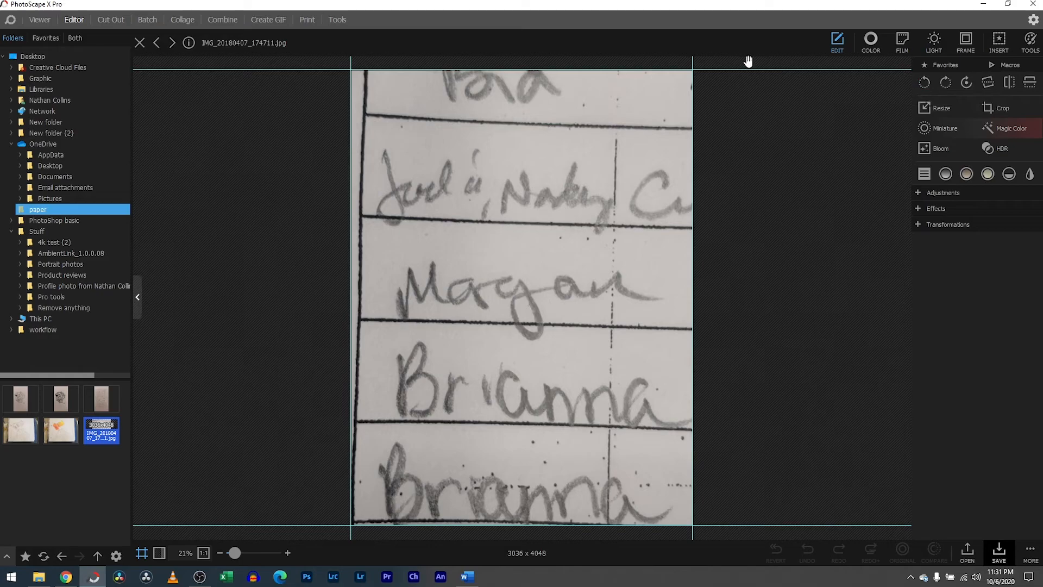
pyautogui.click(109, 19)
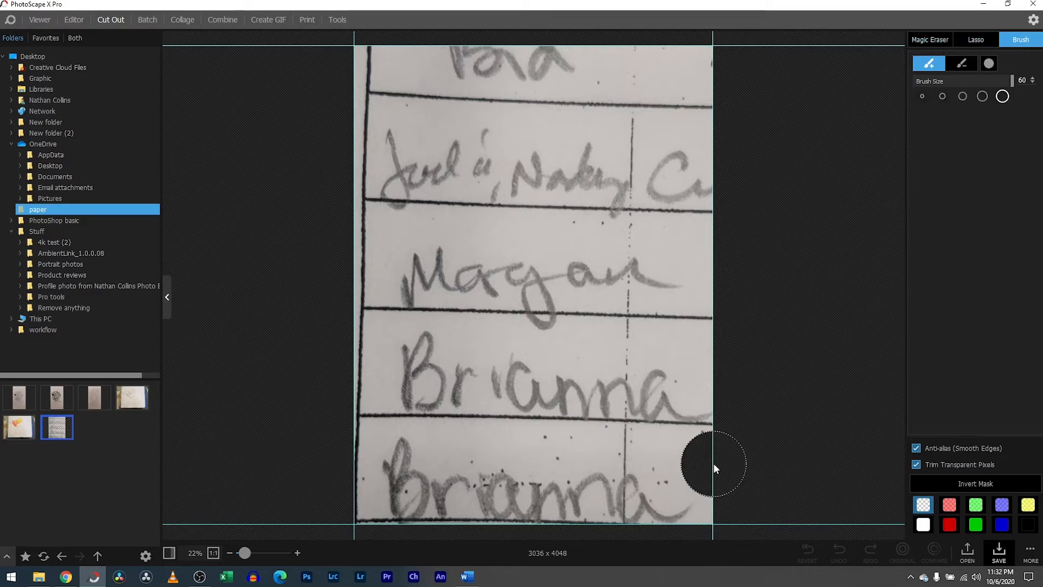
# Erase everything except the second handwritten row from the photo's lower edge, using the size 60 brush
pyautogui.moveTo(626, 465)
pyautogui.mouseDown()
pyautogui.moveTo(374, 465)
pyautogui.moveTo(436, 491)
pyautogui.moveTo(720, 517)
pyautogui.moveTo(501, 530)
pyautogui.moveTo(280, 524)
pyautogui.moveTo(273, 418)
pyautogui.mouseUp()
pyautogui.moveTo(359, 279)
pyautogui.mouseDown()
pyautogui.moveTo(488, 280)
pyautogui.moveTo(707, 301)
pyautogui.moveTo(531, 296)
pyautogui.mouseUp()
pyautogui.moveTo(409, 296)
pyautogui.mouseDown()
pyautogui.moveTo(577, 269)
pyautogui.moveTo(275, 181)
pyautogui.moveTo(345, 36)
pyautogui.moveTo(651, 98)
pyautogui.moveTo(410, 157)
pyautogui.moveTo(644, 171)
pyautogui.moveTo(556, 243)
pyautogui.moveTo(634, 187)
pyautogui.mouseUp()
# Remove the paper around and inside the handwritten letters with the Magic Eraser at tolerance 35
pyautogui.click(940, 42)
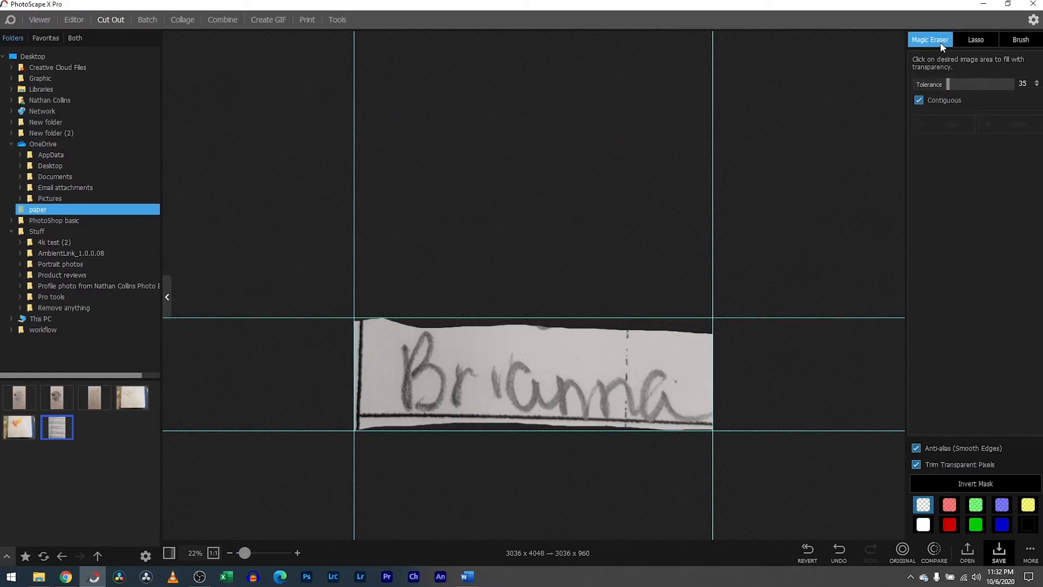
pyautogui.click(371, 348)
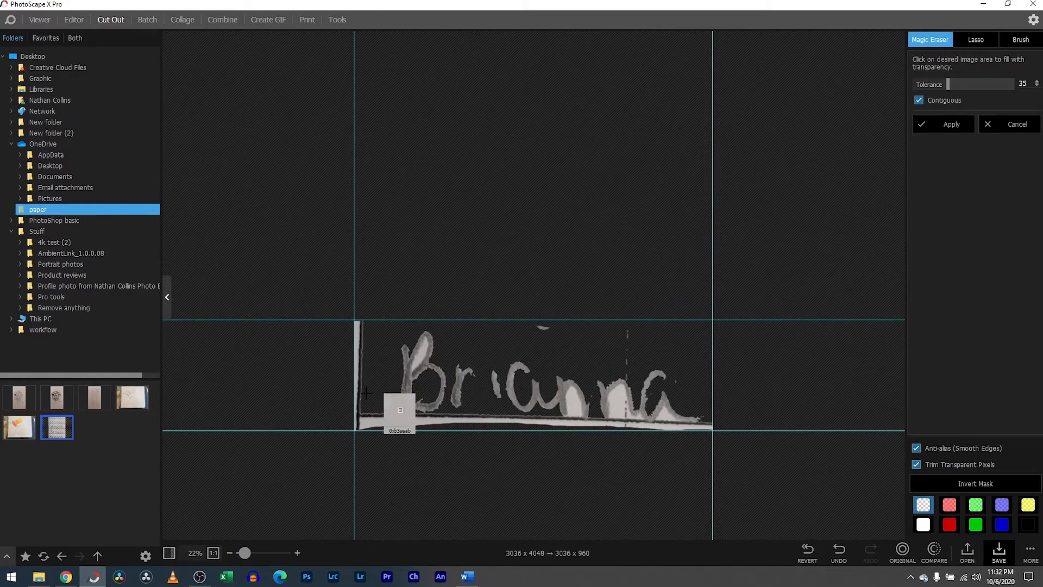
pyautogui.click(613, 407)
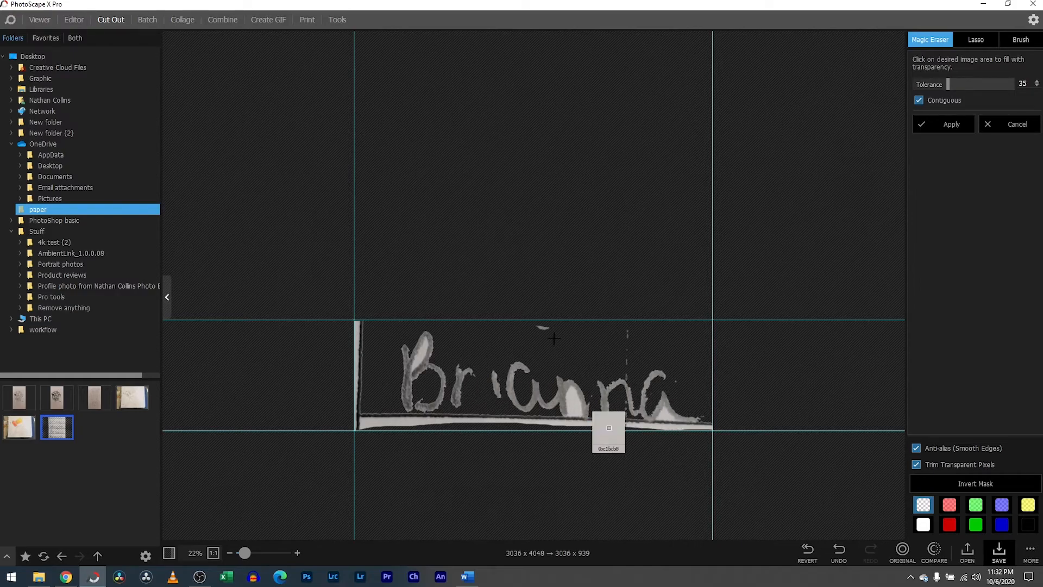
pyautogui.click(575, 410)
pyautogui.click(422, 354)
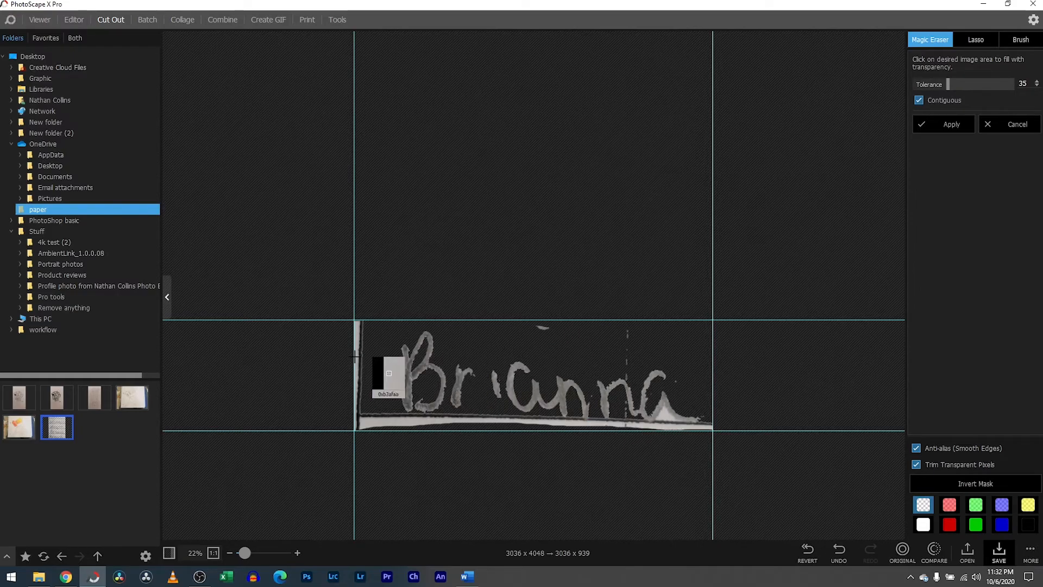
pyautogui.click(662, 423)
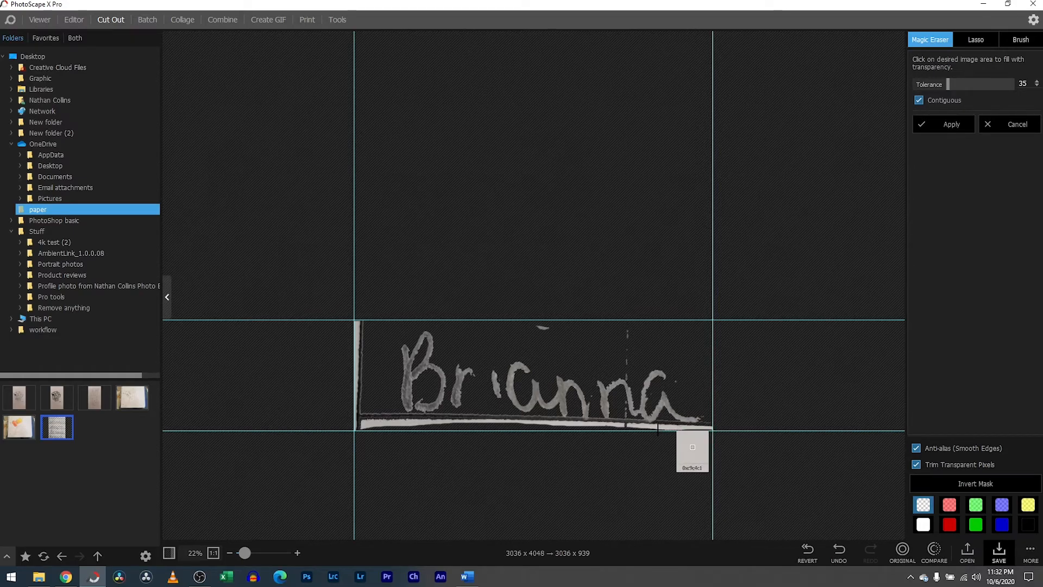
# Erase the paper strips below the ruled line and along the photo's left edge, plus part of the line's remains
pyautogui.click(617, 425)
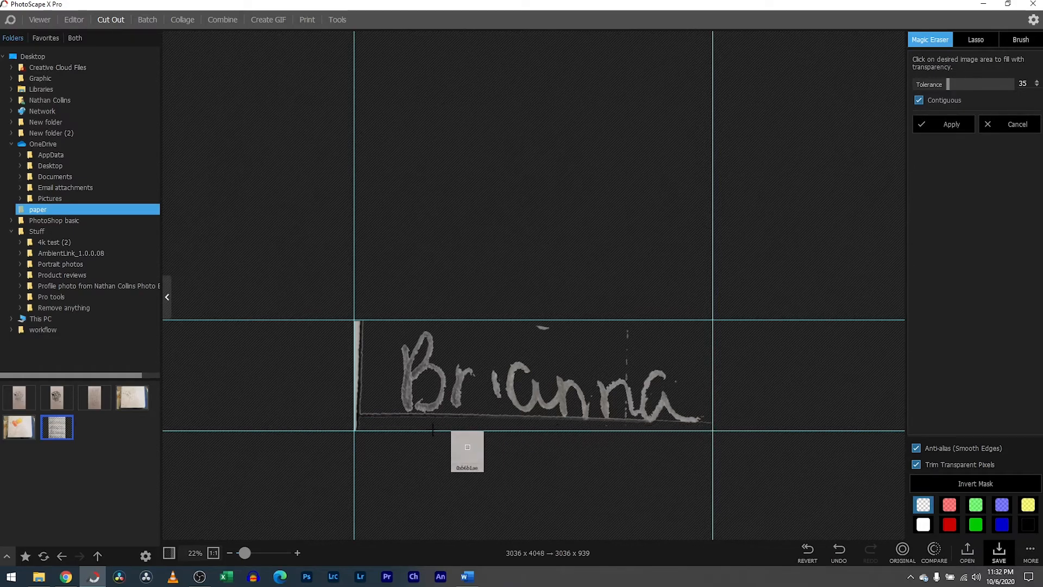
pyautogui.click(359, 353)
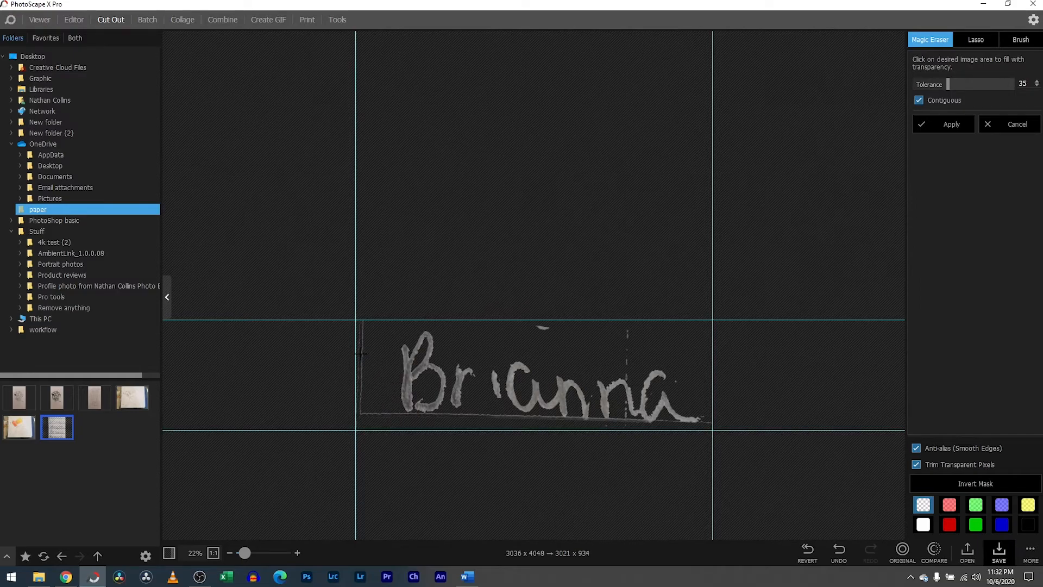
pyautogui.click(598, 419)
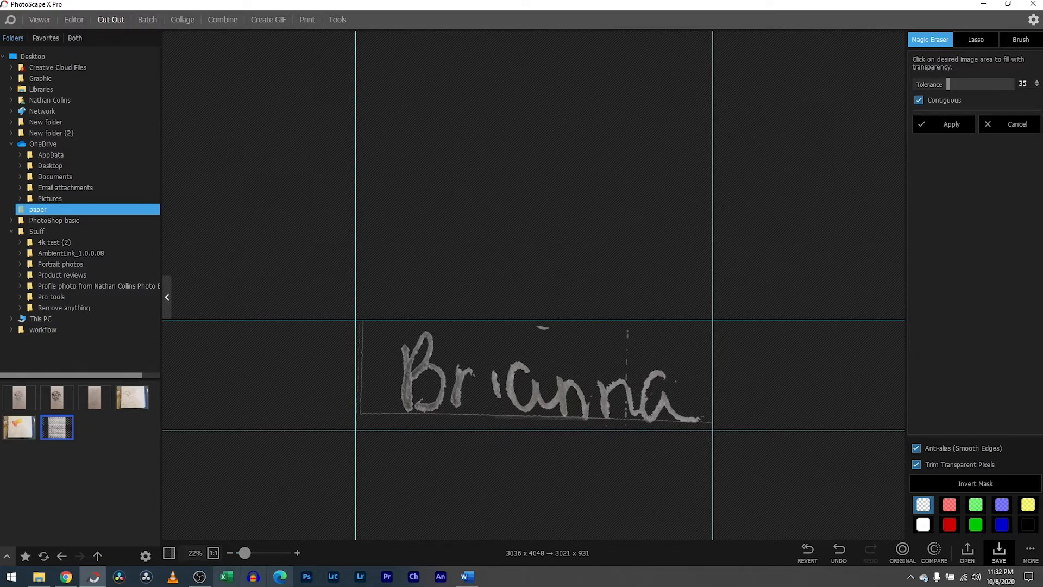
# Try erasing the stray mark above the handwritten letters and undo the erasure
pyautogui.moveTo(244, 553); pyautogui.dragTo(256, 554)
pyautogui.moveTo(881, 506); pyautogui.dragTo(879, 518)
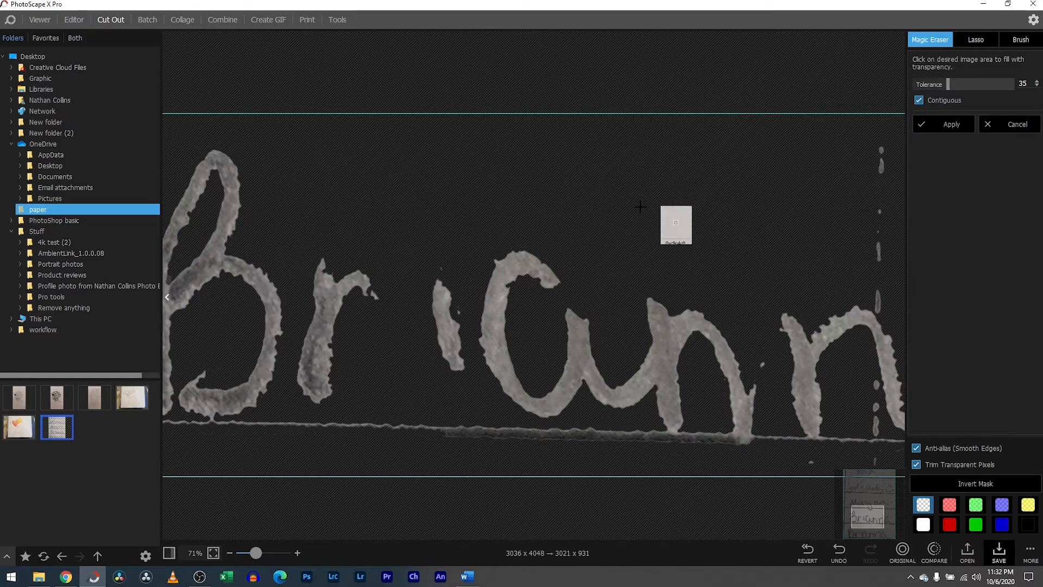
pyautogui.hotkey('ctrl', 'z')
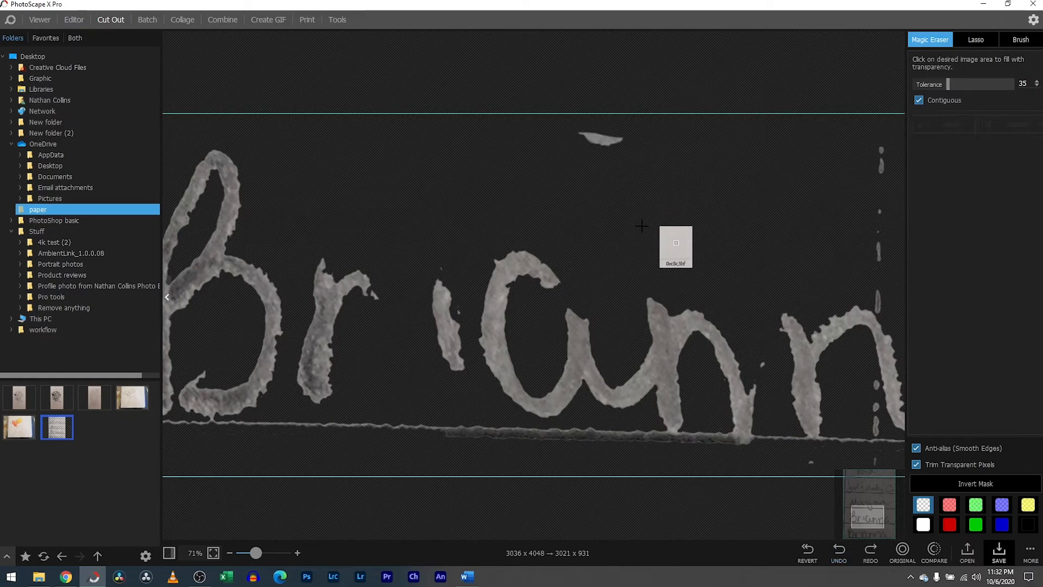
# Save the handwriting cutout to the Desktop as the PNG file IMG_20180407_174711-cutout
pyautogui.click(998, 552)
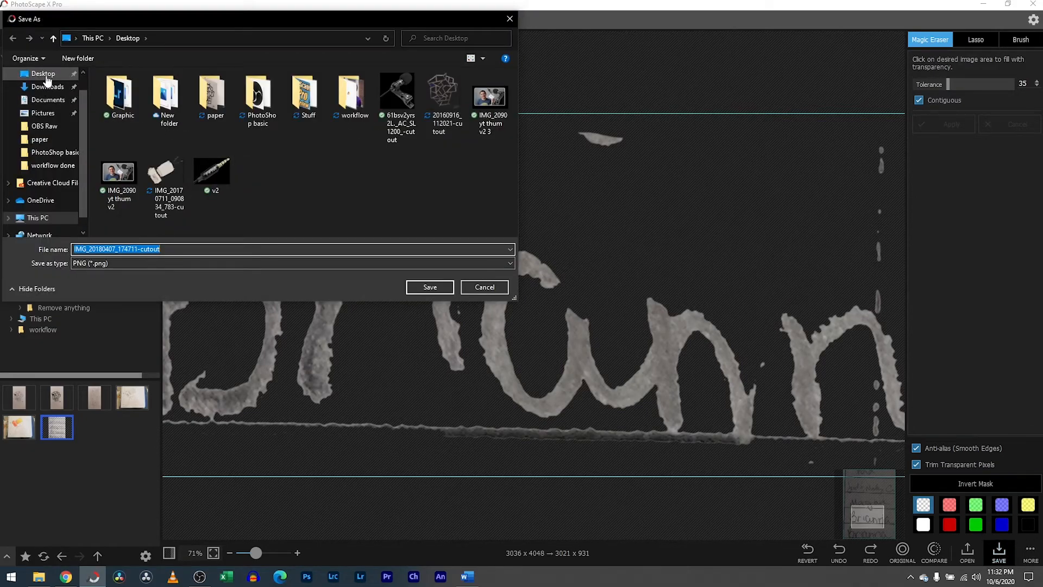
pyautogui.click(422, 288)
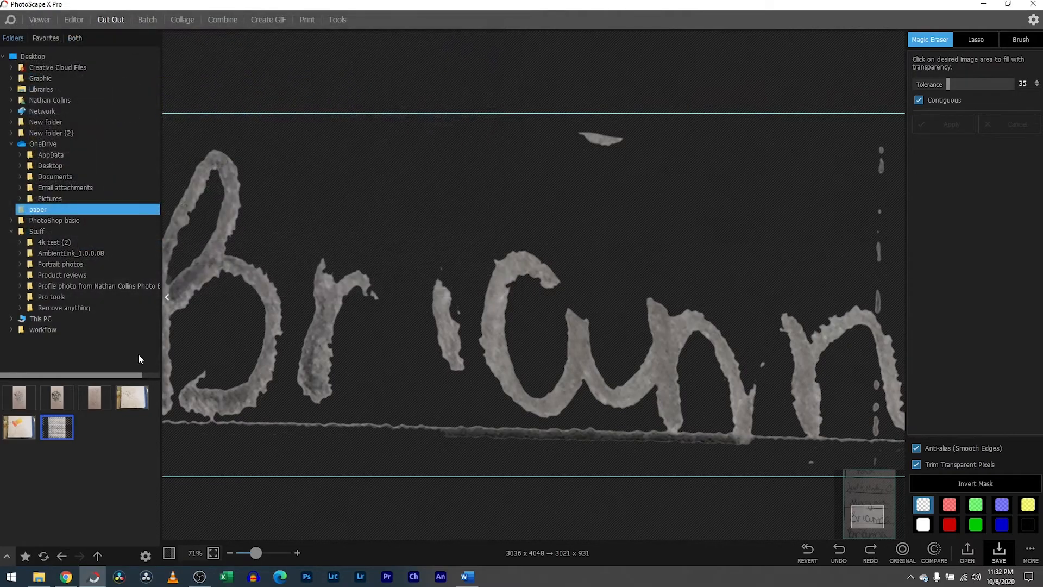
pyautogui.click(581, 255)
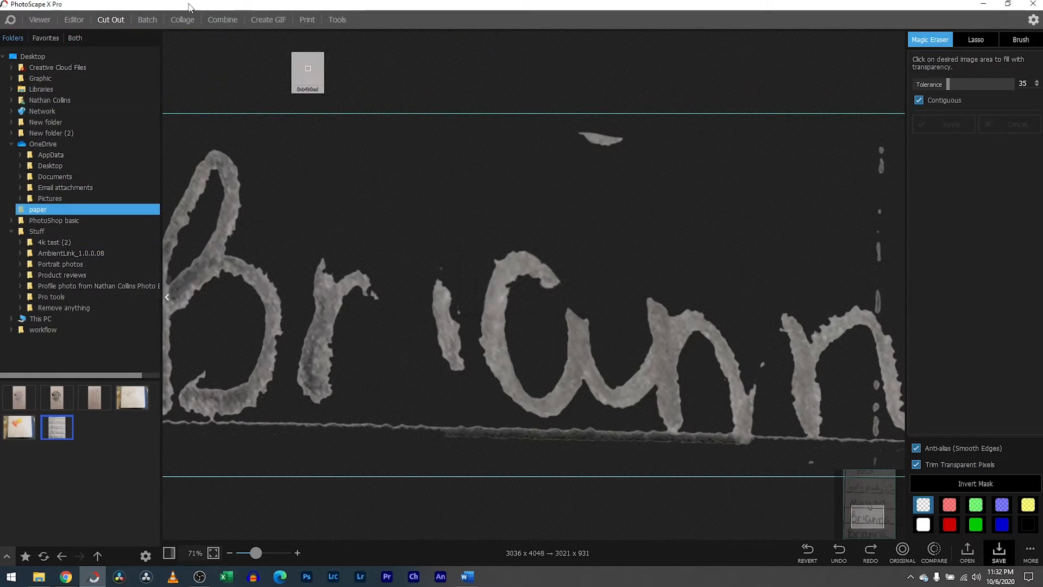
# Open the handwriting photo in the Editor and insert its cutout image from the Desktop on top of it
pyautogui.click(37, 20)
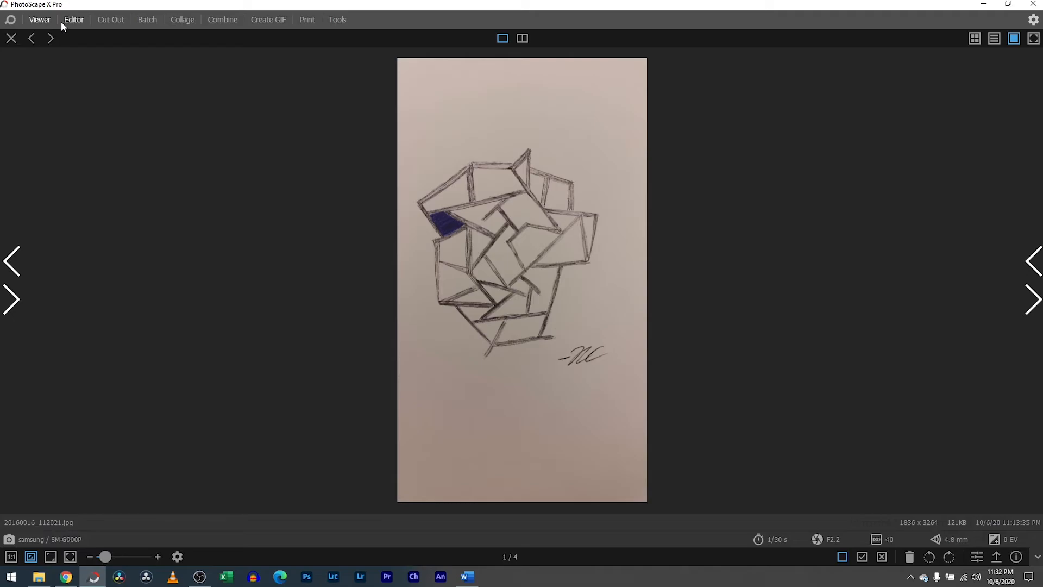
pyautogui.click(12, 38)
pyautogui.click(77, 27)
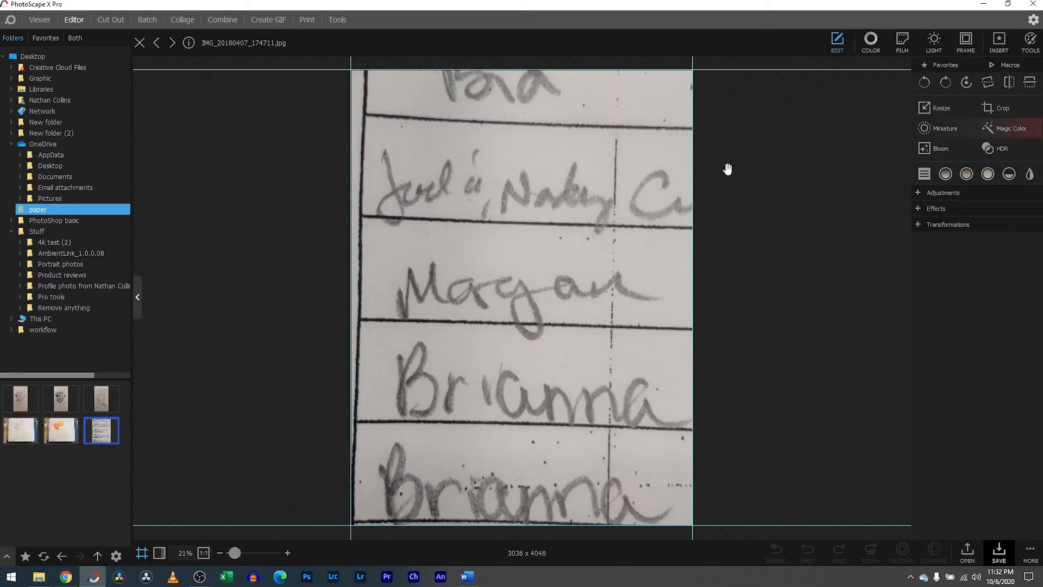
pyautogui.click(996, 38)
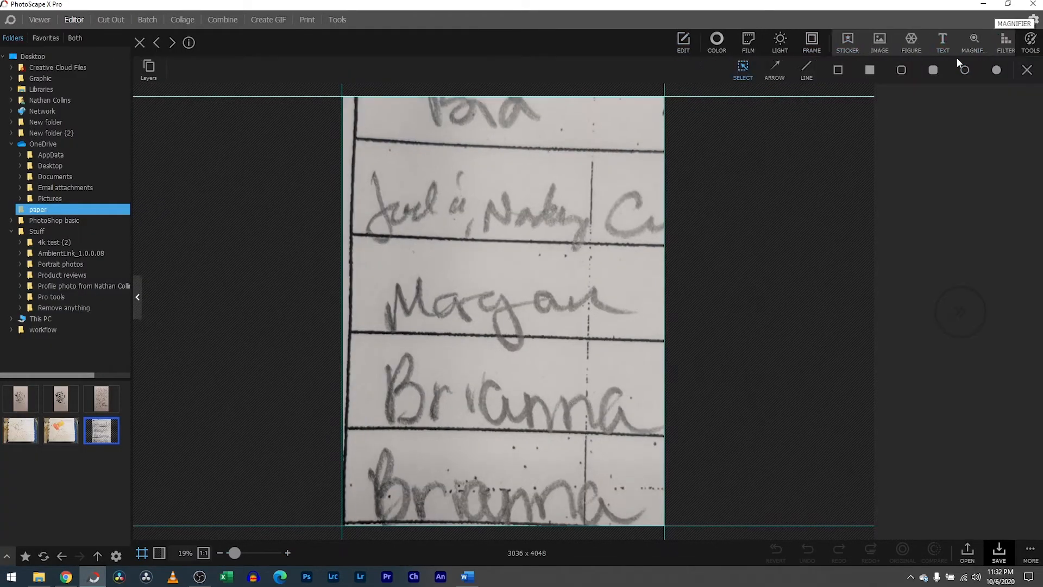
pyautogui.click(869, 43)
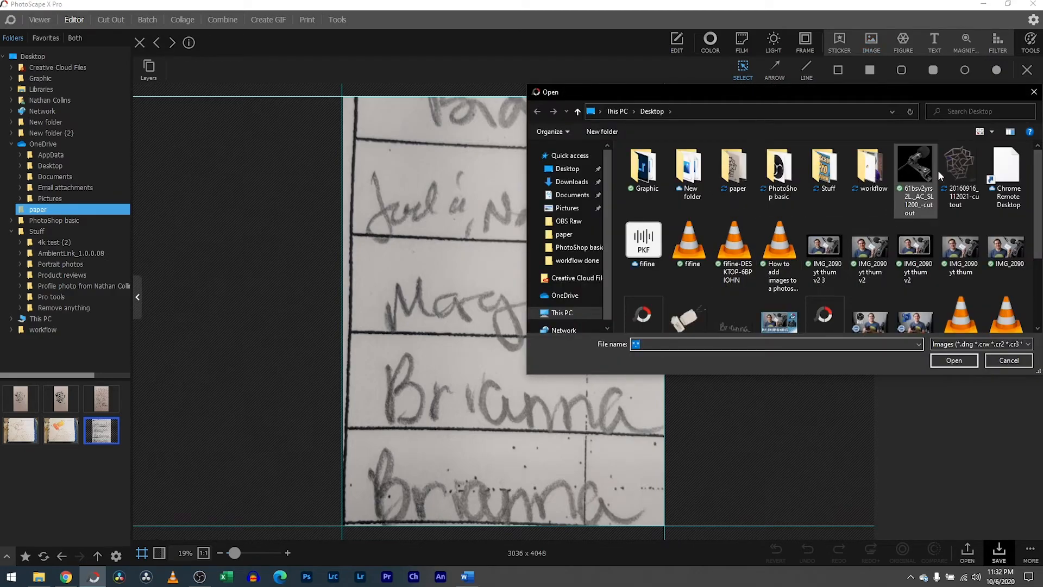
pyautogui.scroll(-1, 879, 248)
pyautogui.doubleClick(737, 241)
# Scale up the handwriting cutout and align it exactly over the matching handwriting in the photo
pyautogui.moveTo(524, 277); pyautogui.dragTo(492, 390)
pyautogui.rightClick(496, 384)
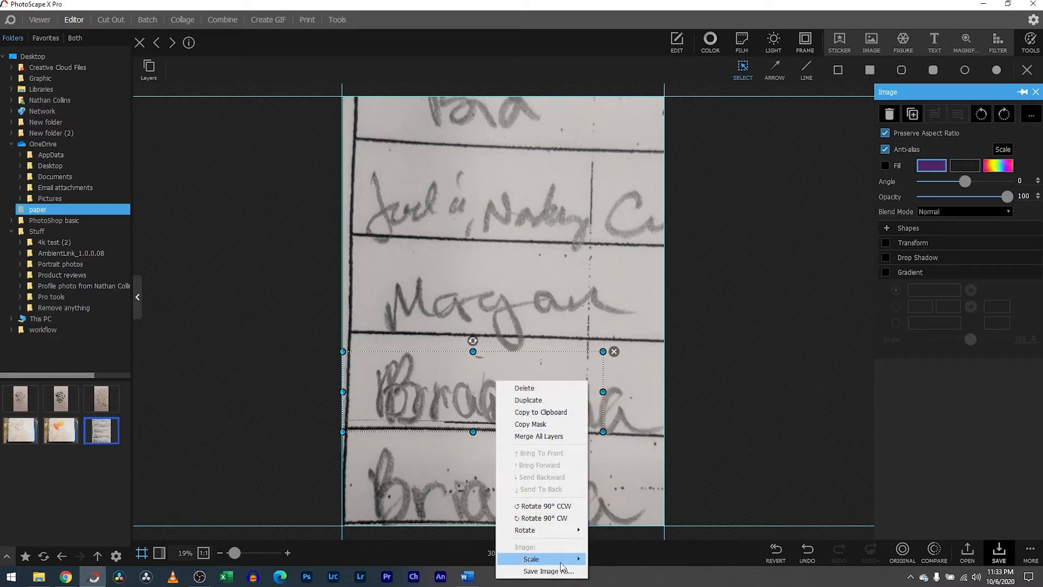
pyautogui.moveTo(562, 565)
pyautogui.click(618, 527)
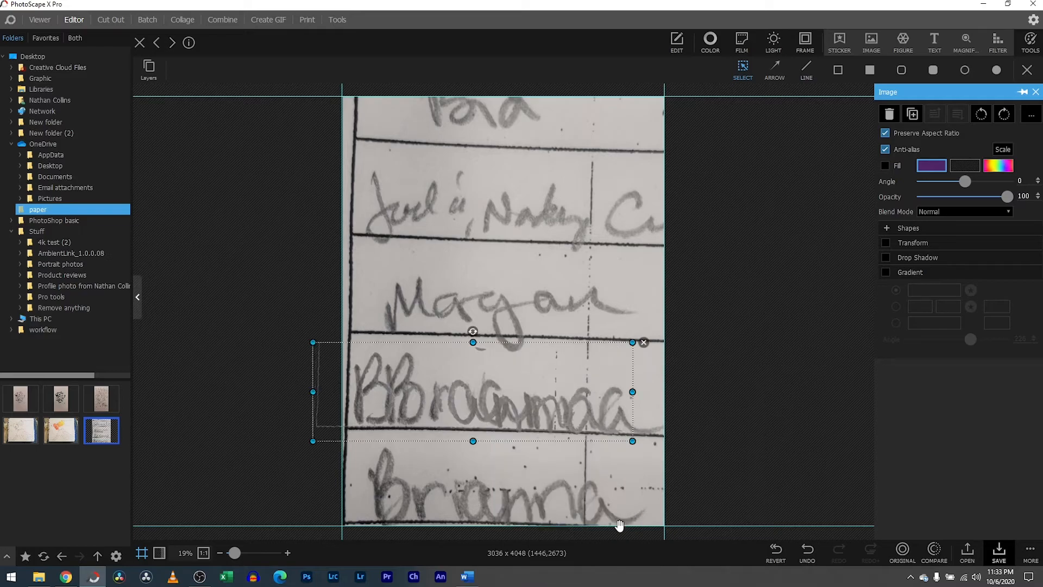
pyautogui.moveTo(490, 407); pyautogui.dragTo(518, 404)
pyautogui.moveTo(240, 555); pyautogui.dragTo(268, 553)
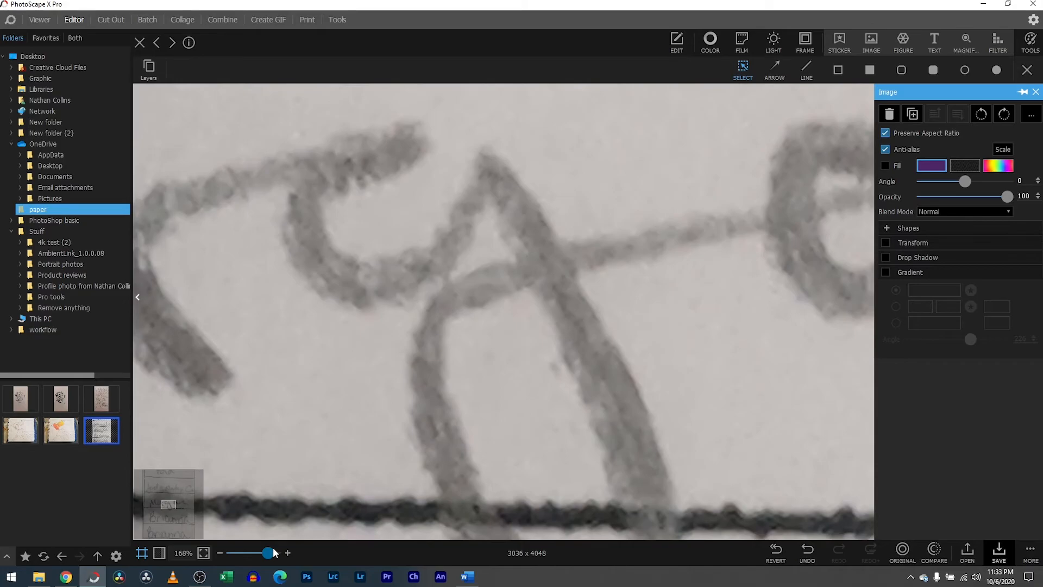
pyautogui.moveTo(163, 500); pyautogui.dragTo(155, 516)
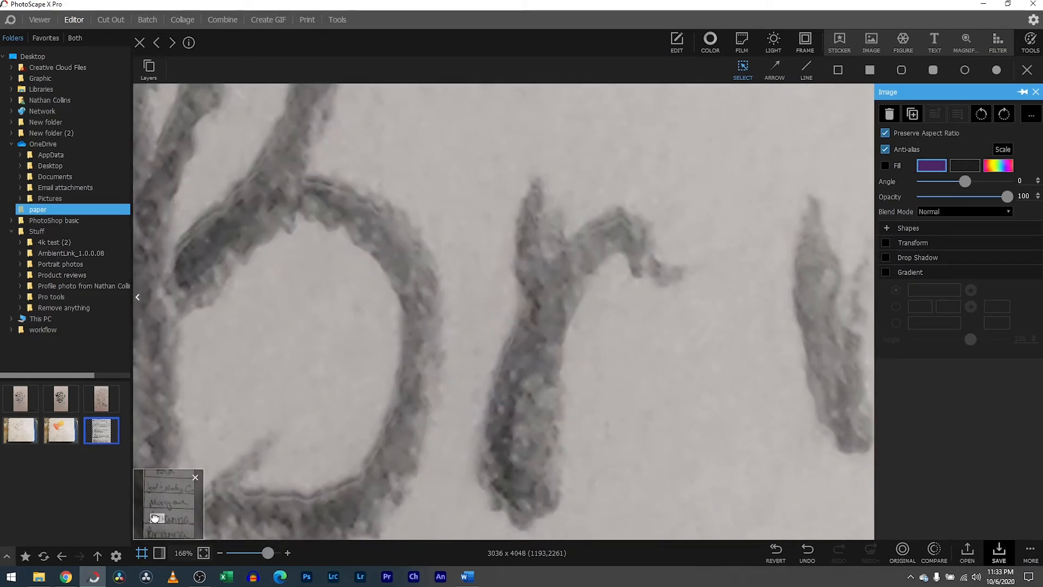
pyautogui.moveTo(386, 354); pyautogui.dragTo(452, 329)
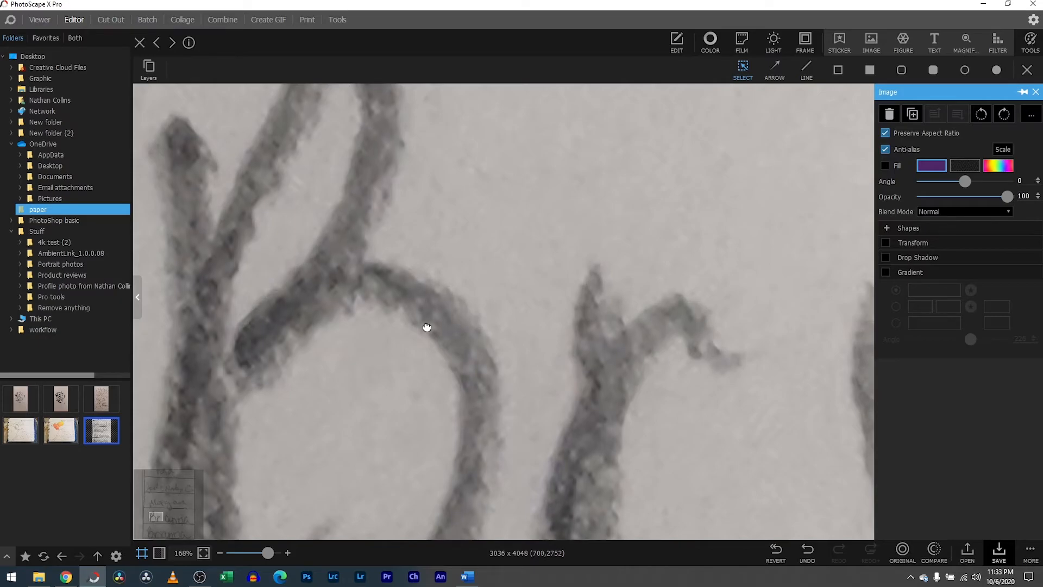
pyautogui.moveTo(268, 552); pyautogui.dragTo(240, 548)
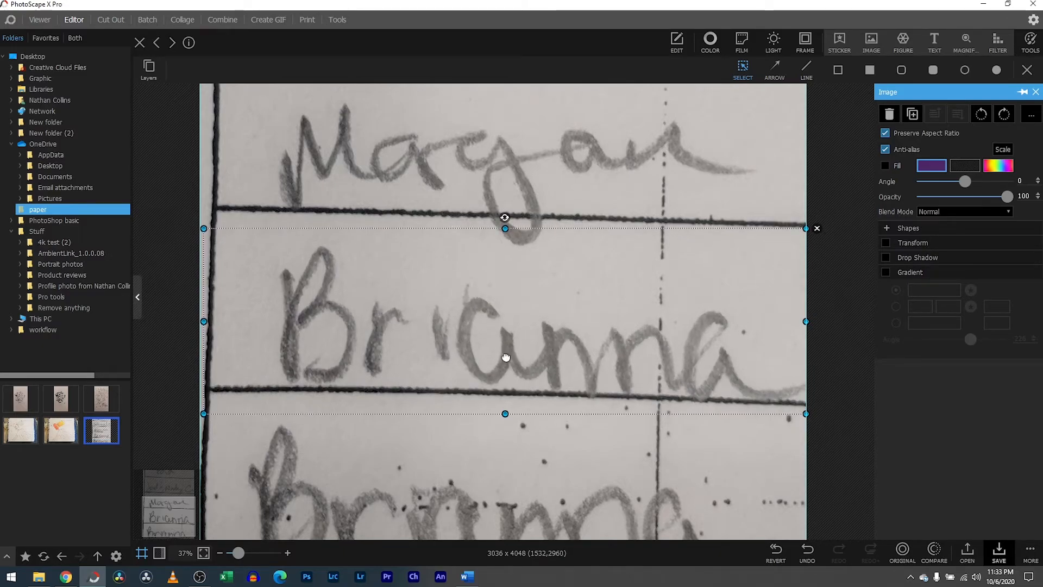
# Set the handwriting cutout's blend mode to Multiply to darken the letters
pyautogui.click(949, 212)
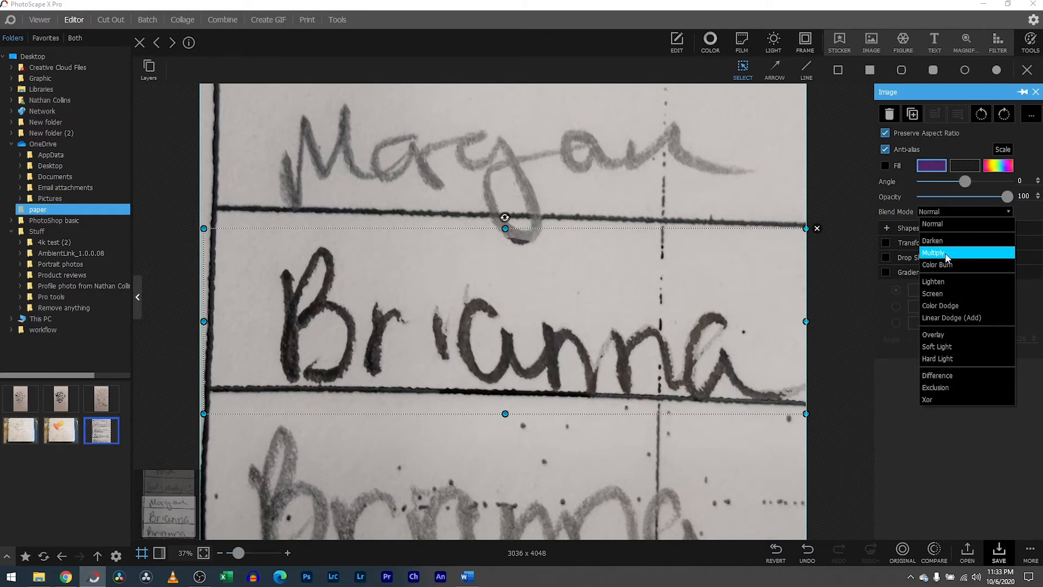
pyautogui.click(934, 253)
pyautogui.moveTo(242, 553); pyautogui.dragTo(233, 553)
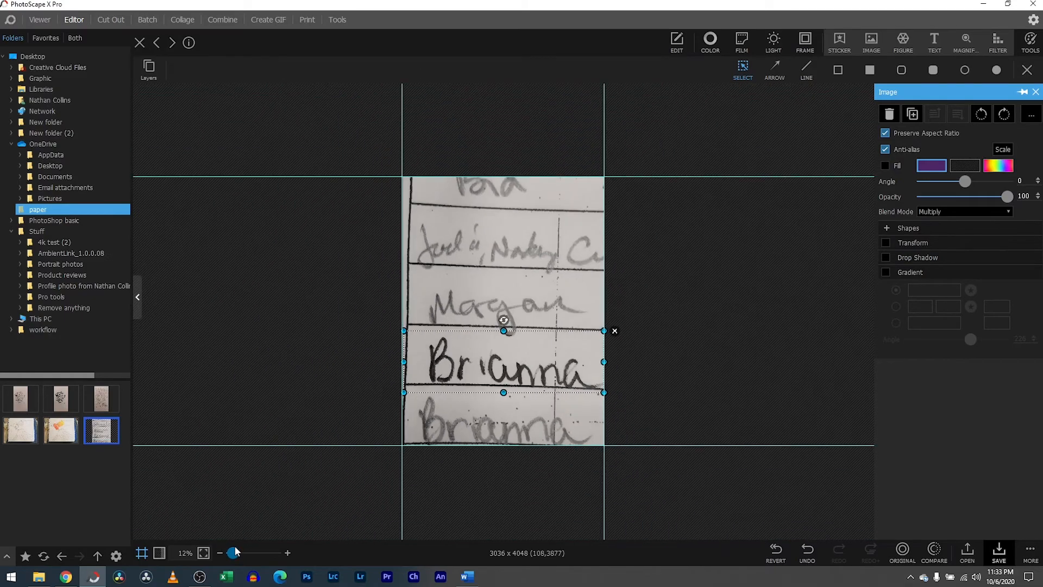
pyautogui.click(687, 396)
pyautogui.click(484, 368)
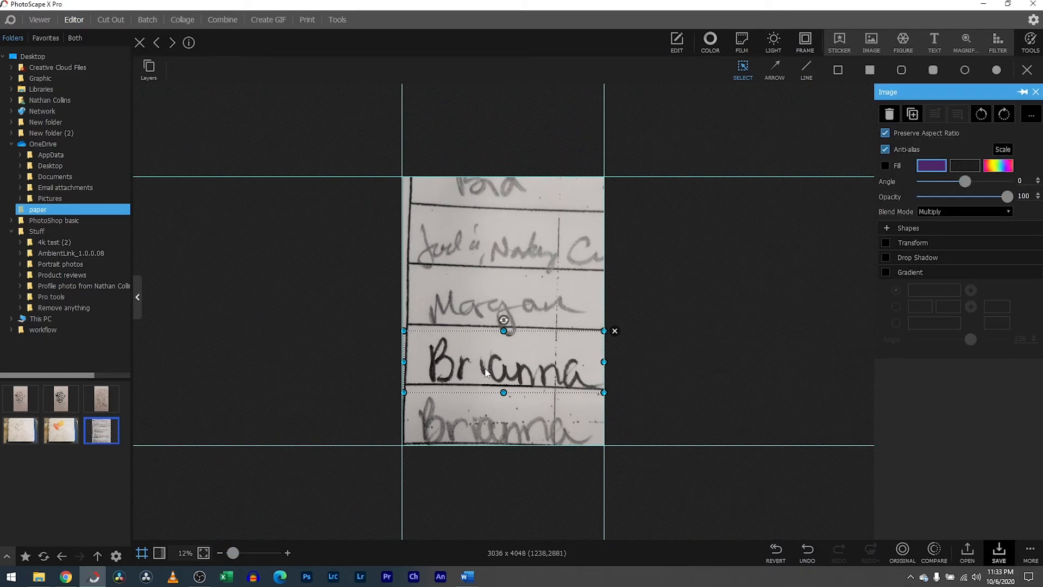
# Duplicate the Multiply cutout in place to darken the letters further, and compare the result with the original photo
pyautogui.moveTo(234, 553); pyautogui.dragTo(240, 552)
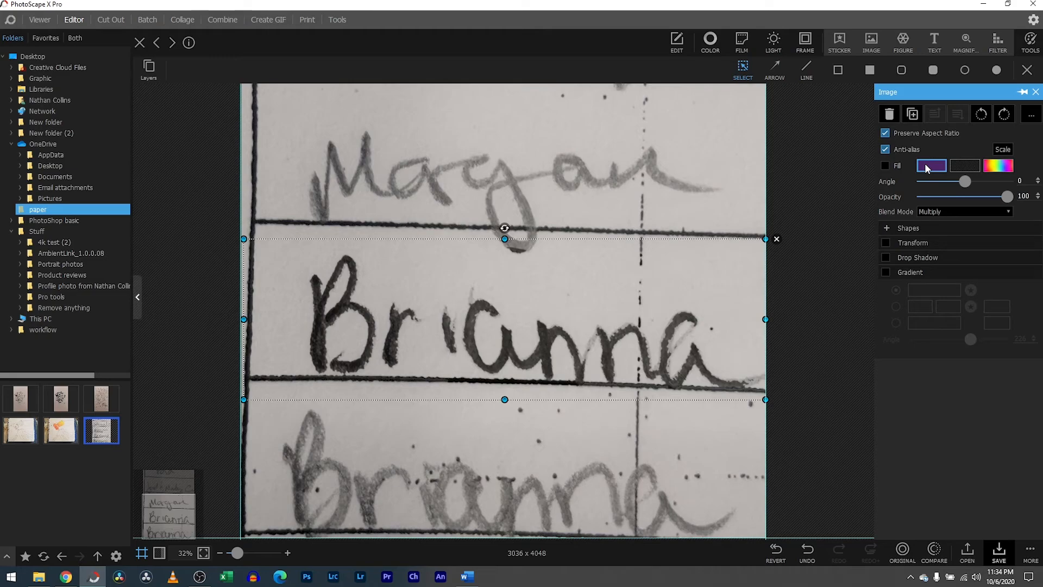
pyautogui.moveTo(499, 357)
pyautogui.mouseDown()
pyautogui.moveTo(505, 446)
pyautogui.moveTo(499, 357)
pyautogui.mouseUp()
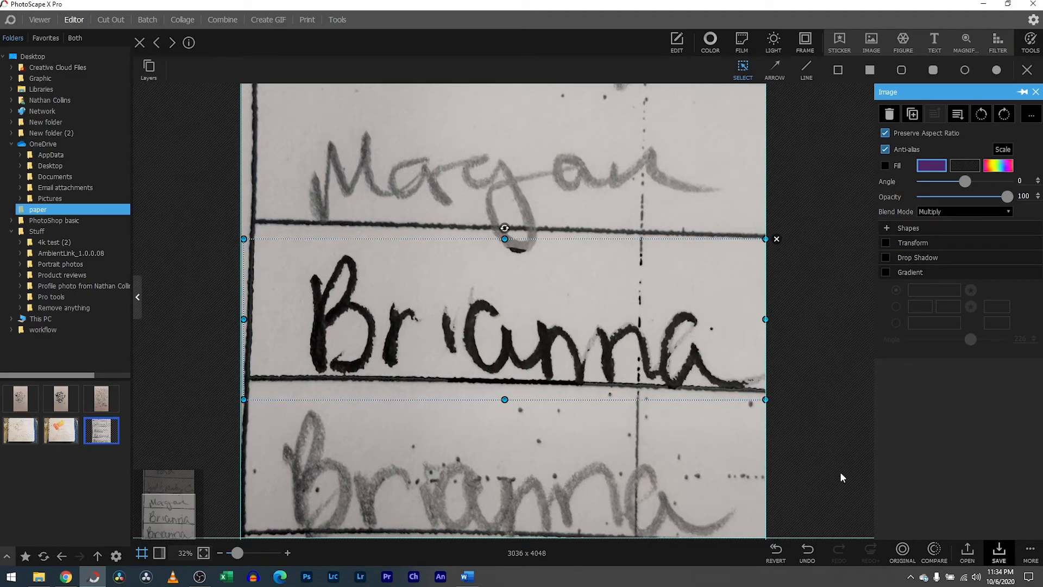
pyautogui.moveTo(901, 552); pyautogui.dragTo(901, 553)
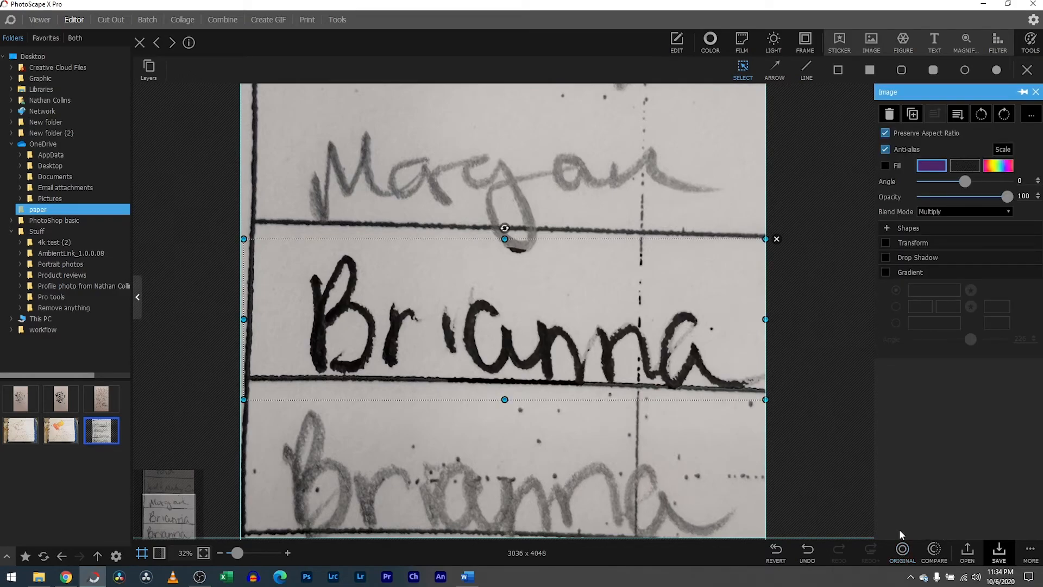
pyautogui.moveTo(674, 351)
pyautogui.mouseDown()
pyautogui.moveTo(683, 357)
pyautogui.moveTo(674, 351)
pyautogui.mouseUp()
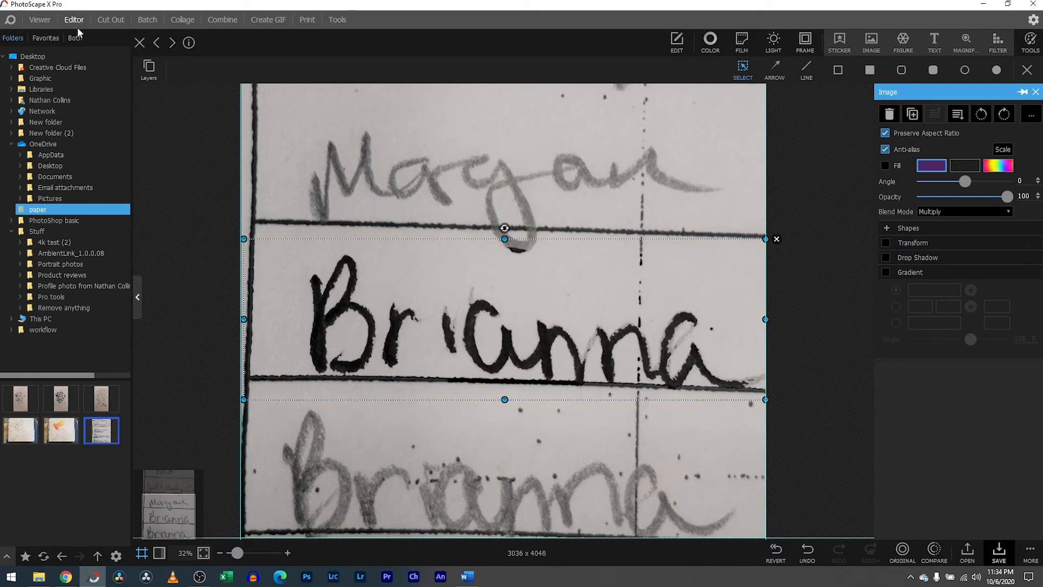
# In Cut Out, restore the paper around the two n letters with the subtracting Brush at size 60
pyautogui.click(111, 21)
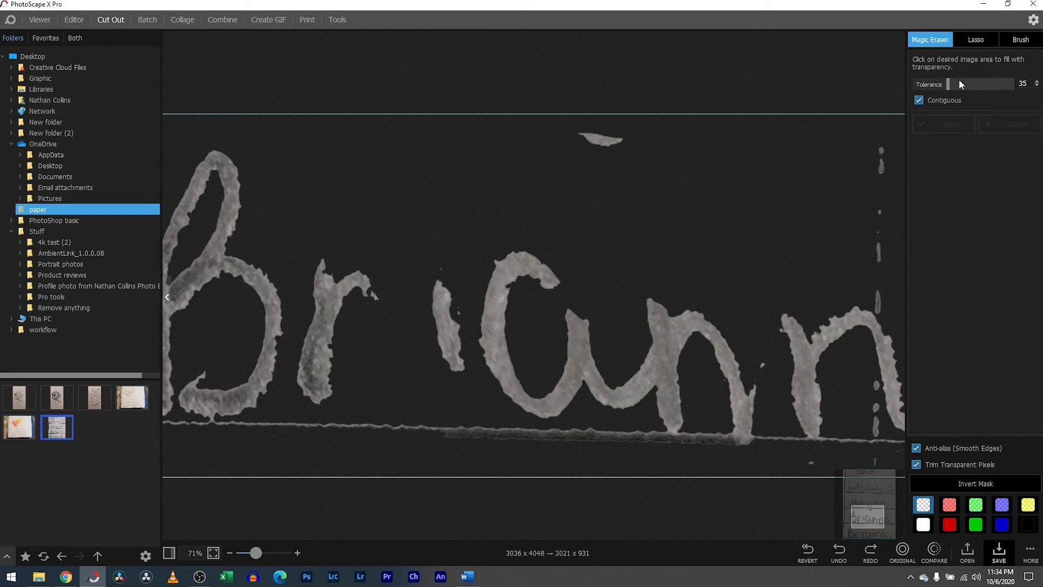
pyautogui.click(1015, 42)
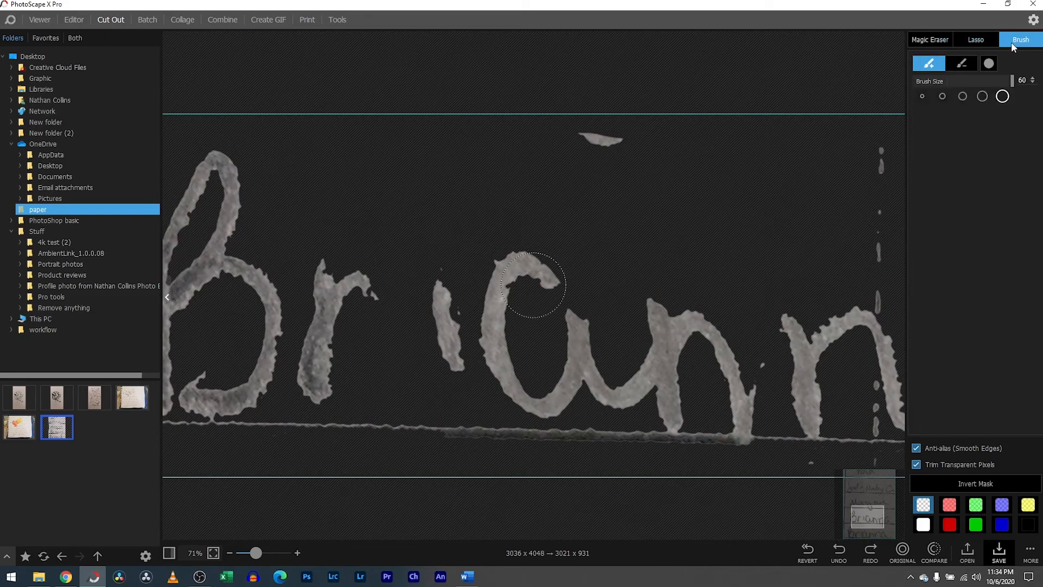
pyautogui.click(963, 63)
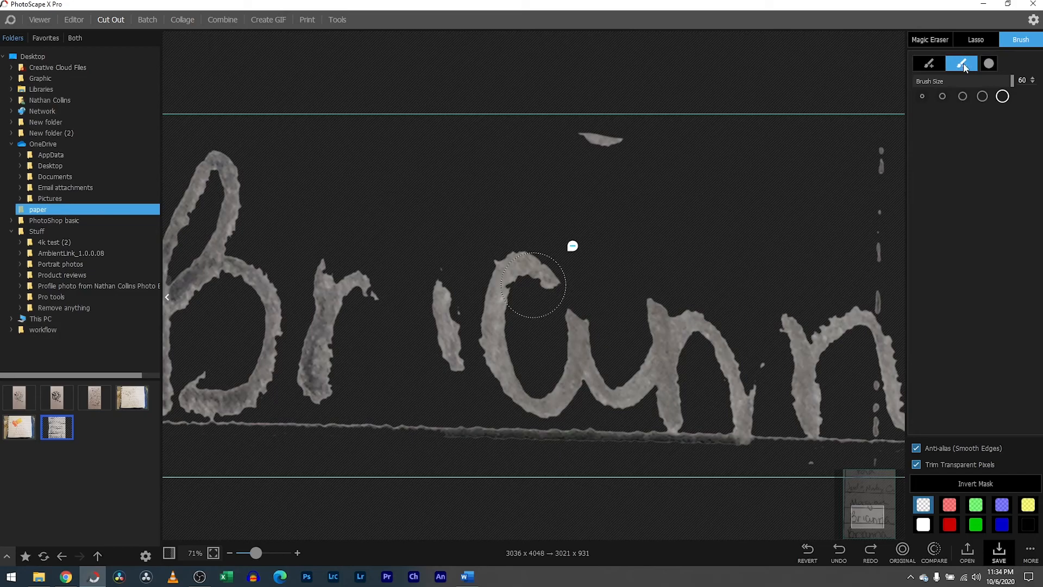
pyautogui.moveTo(783, 375)
pyautogui.mouseDown()
pyautogui.moveTo(761, 379)
pyautogui.moveTo(775, 353)
pyautogui.mouseUp()
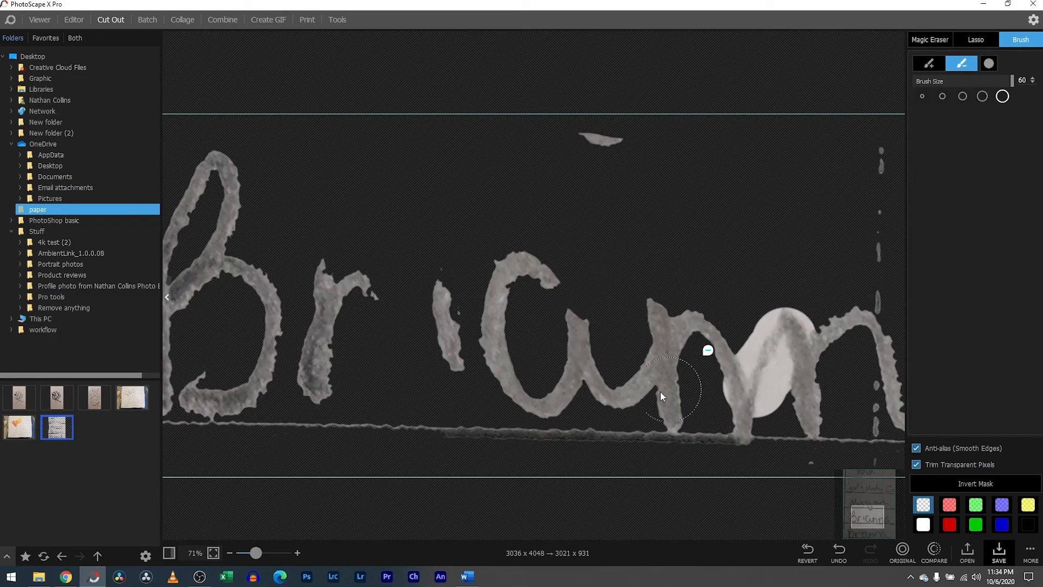
# Erase the restored paper between the two n letters with the Magic Eraser at tolerance 23
pyautogui.click(930, 40)
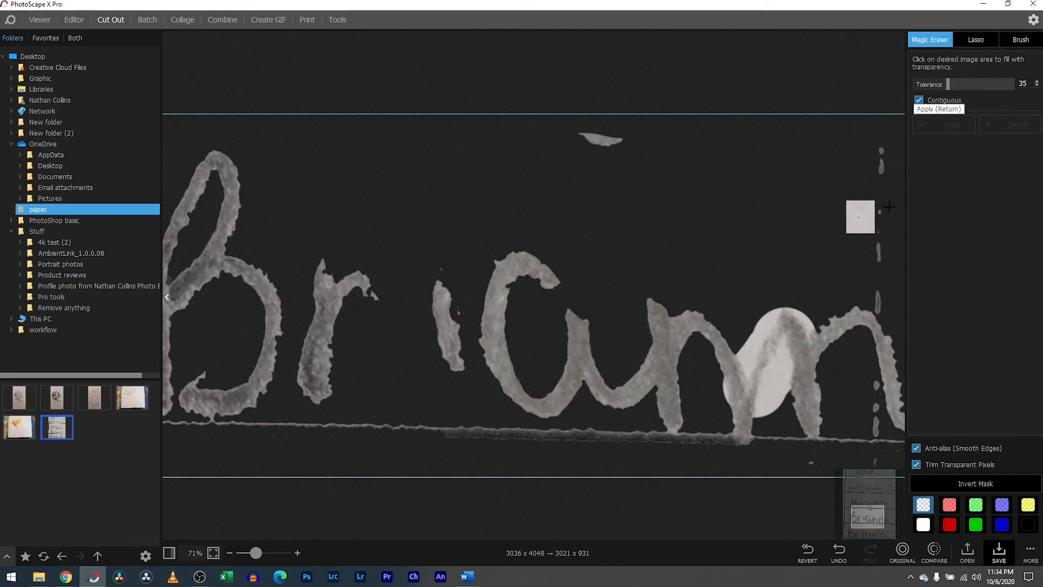
pyautogui.click(769, 367)
pyautogui.moveTo(948, 84); pyautogui.dragTo(935, 83)
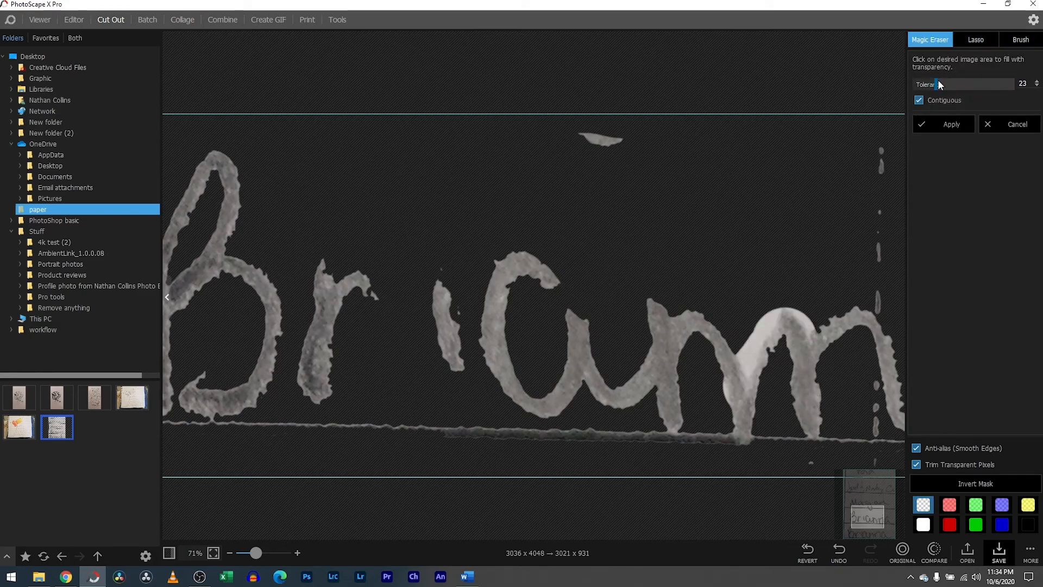
pyautogui.click(756, 346)
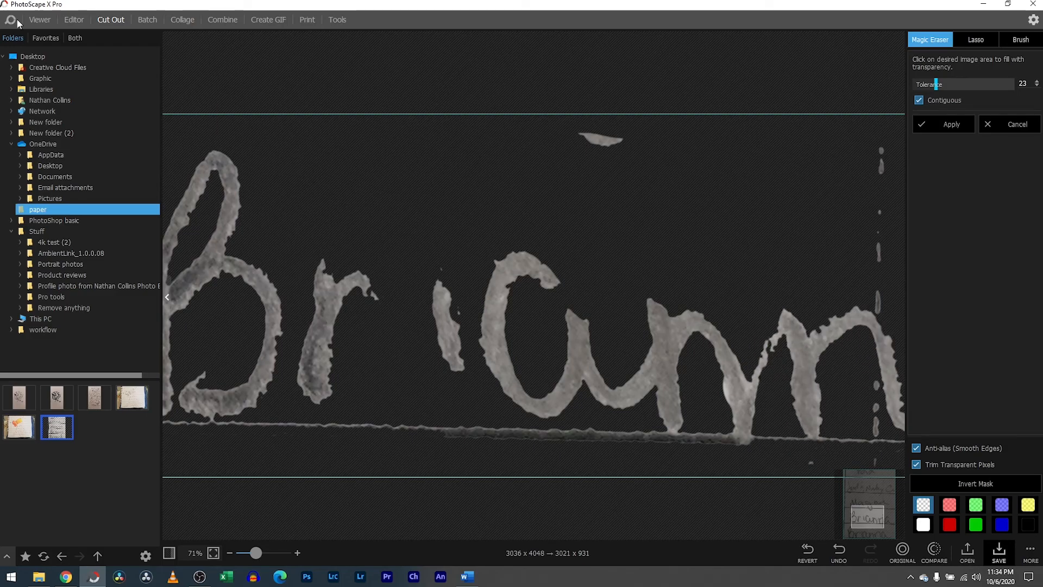
# Return to the Editor and give the upper handwriting cutout the blue two-colour gradient
pyautogui.click(72, 21)
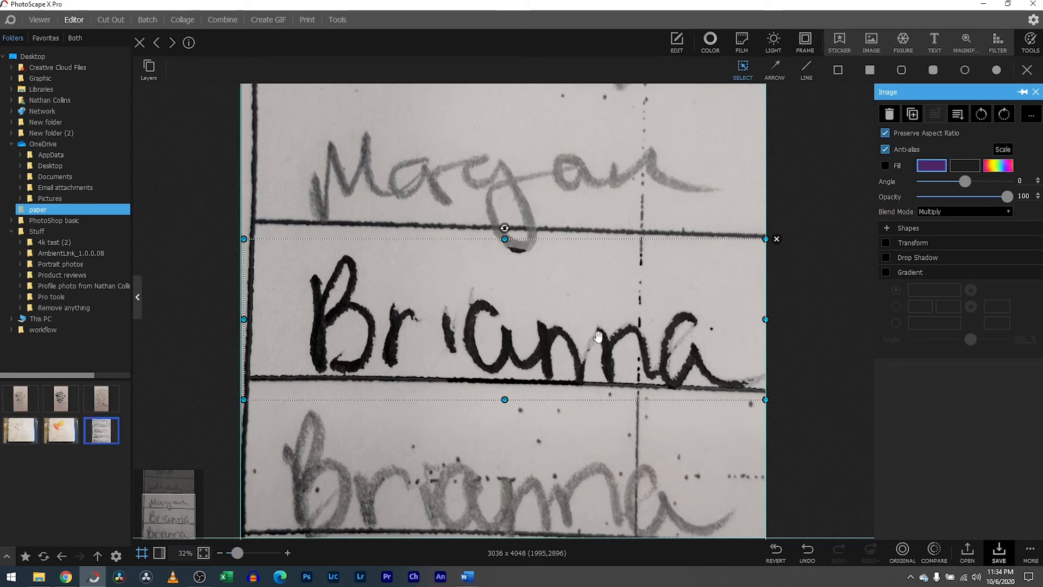
pyautogui.click(885, 273)
pyautogui.click(896, 307)
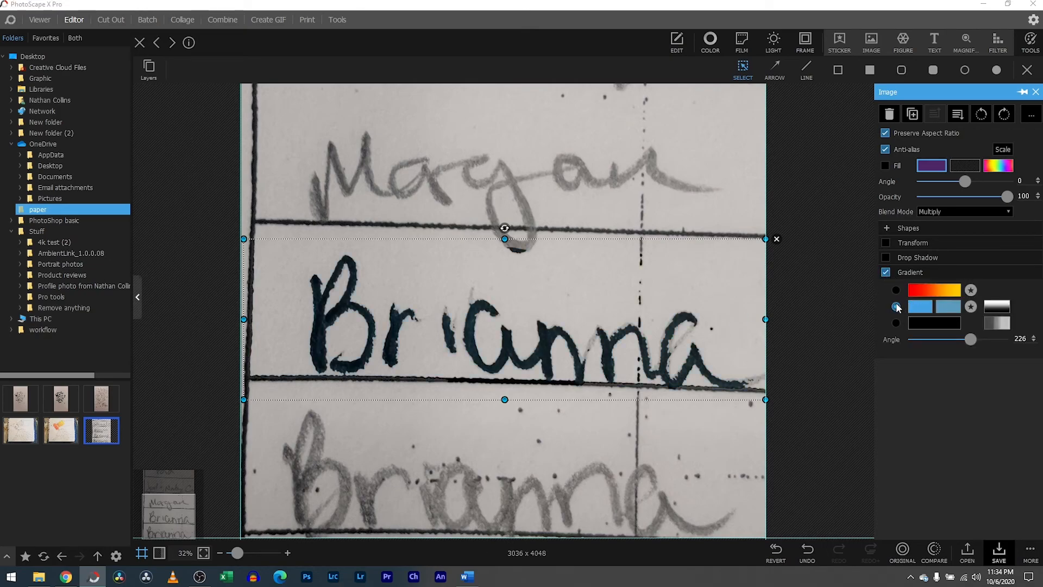
# Move the blue cutout aside, delete the dark copy beneath it, and realign the blue one over the handwriting
pyautogui.moveTo(691, 304); pyautogui.dragTo(692, 362)
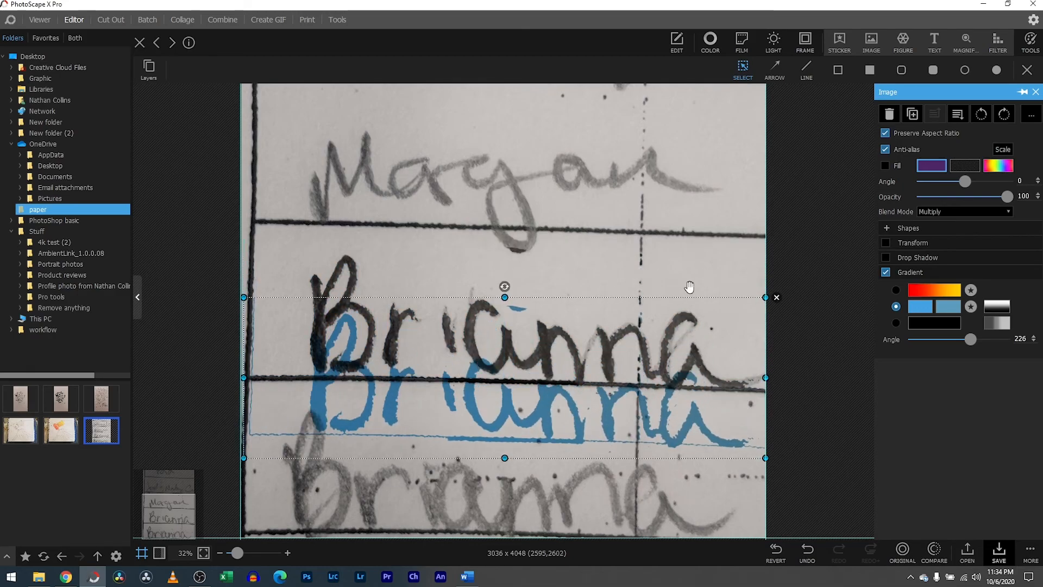
pyautogui.click(690, 289)
pyautogui.click(776, 238)
pyautogui.moveTo(658, 427); pyautogui.dragTo(656, 368)
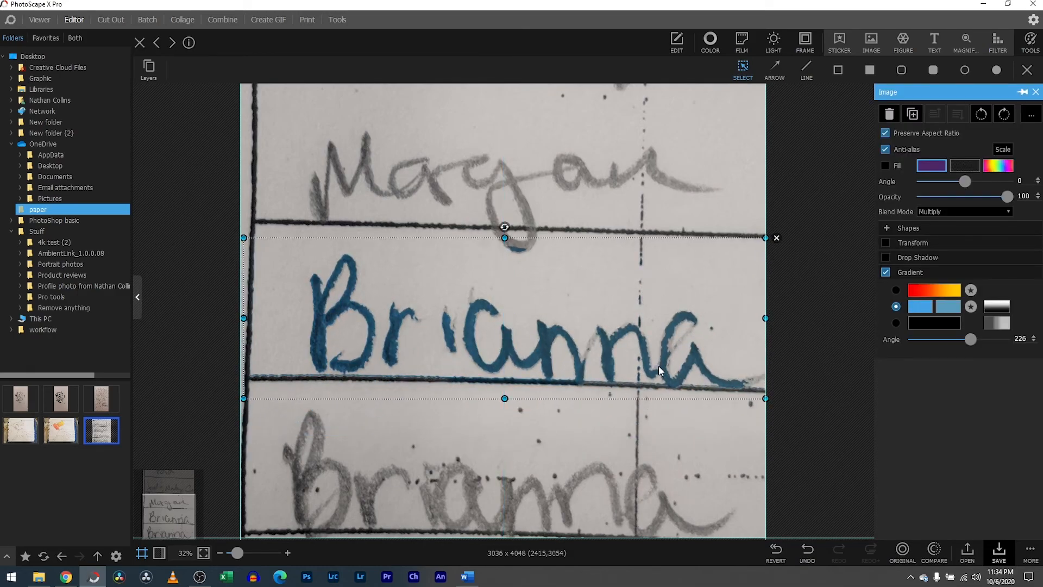
# Set the cutout's blend mode to Normal and switch its gradient to the red-to-yellow preset
pyautogui.click(935, 211)
pyautogui.click(941, 226)
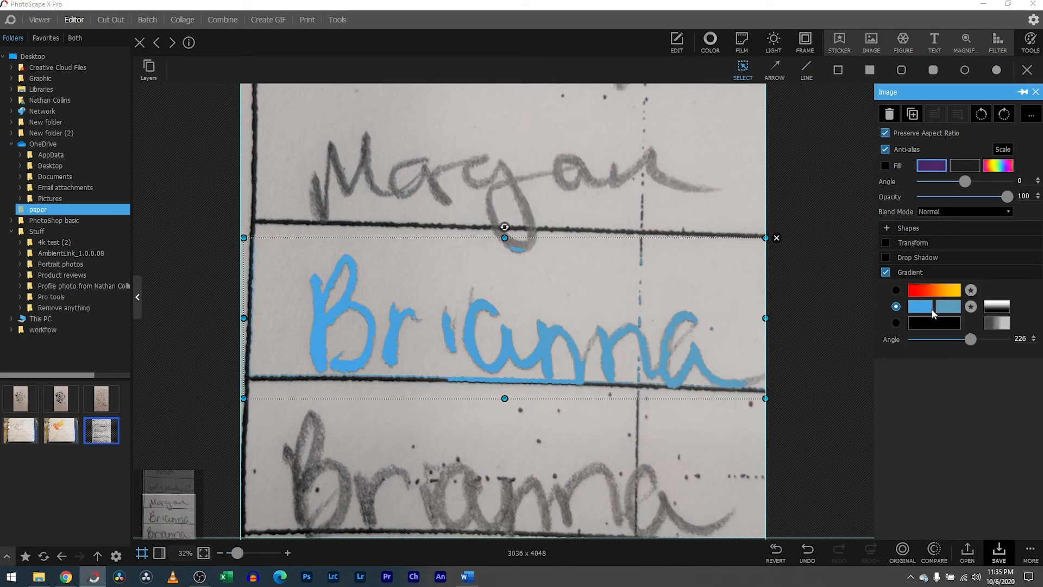
pyautogui.click(896, 290)
pyautogui.moveTo(234, 553); pyautogui.dragTo(235, 552)
# Discard the unsaved photo, open the notebook photo with the orange and yellow camera drawing, and examine its colouring up close
pyautogui.click(47, 429)
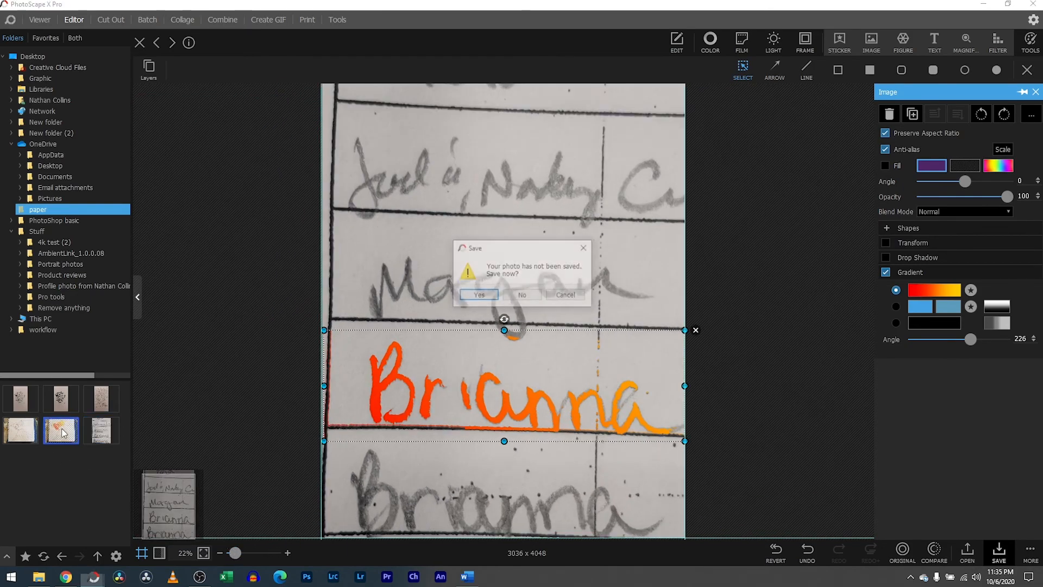
pyautogui.click(509, 298)
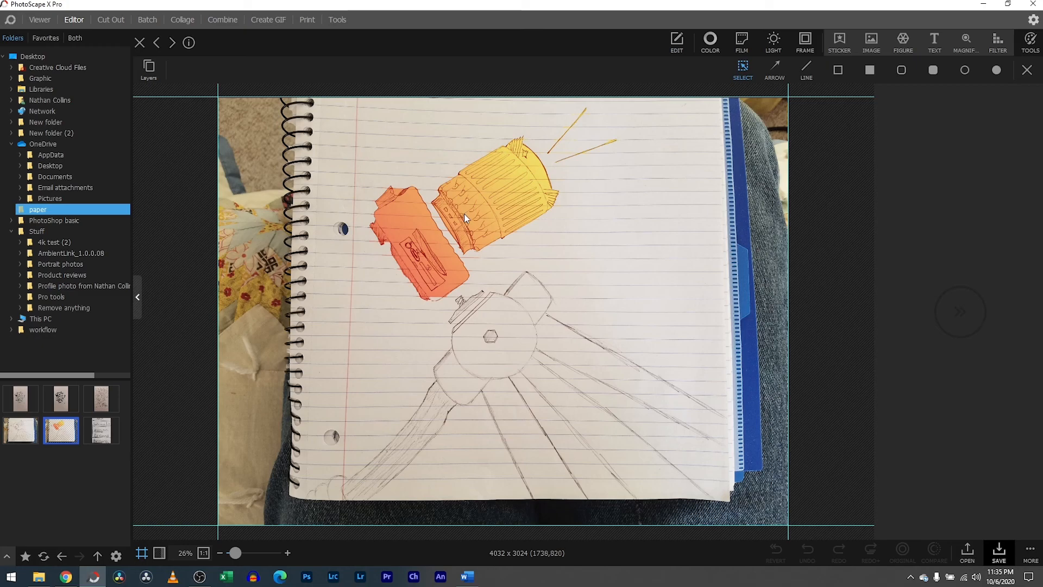
pyautogui.moveTo(233, 550); pyautogui.dragTo(243, 552)
pyautogui.click(165, 495)
pyautogui.moveTo(164, 495); pyautogui.dragTo(164, 493)
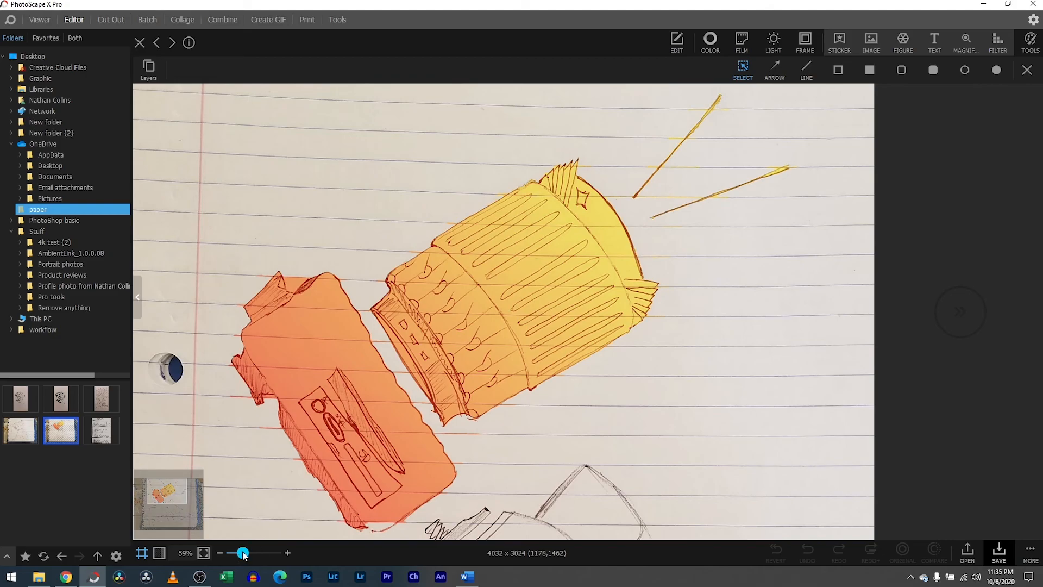
pyautogui.moveTo(243, 552); pyautogui.dragTo(237, 552)
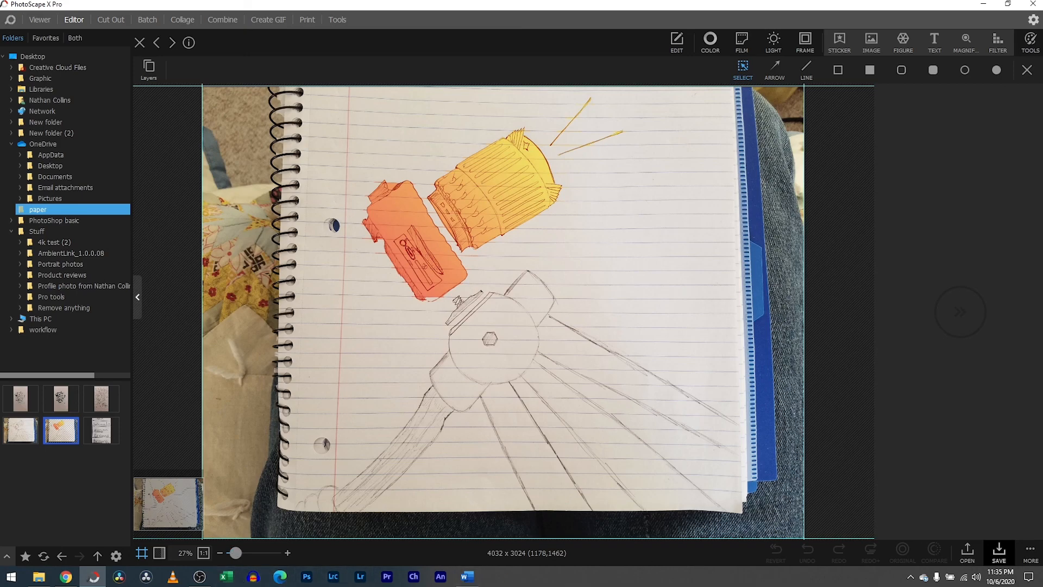
pyautogui.click(910, 577)
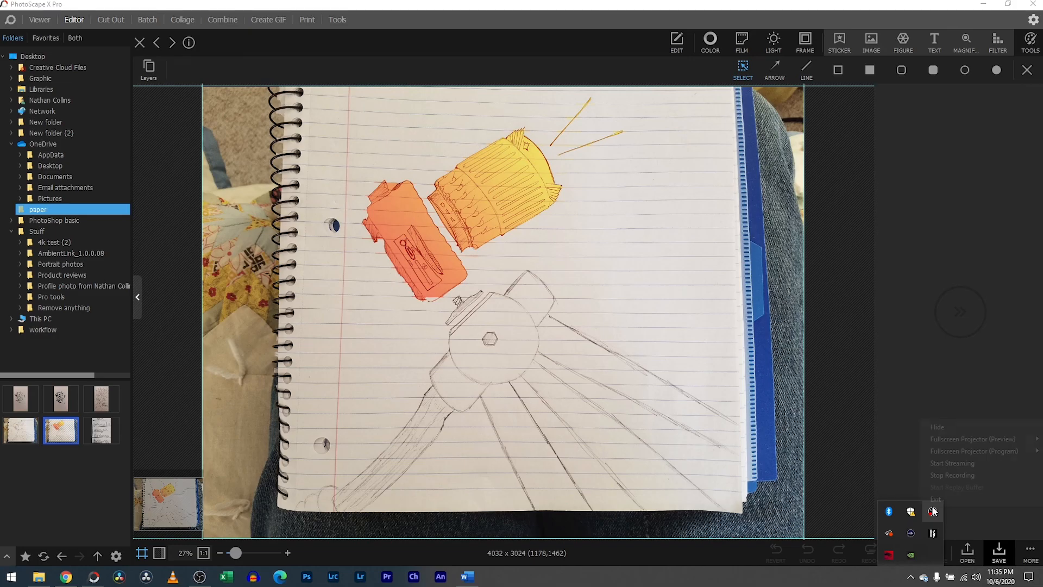